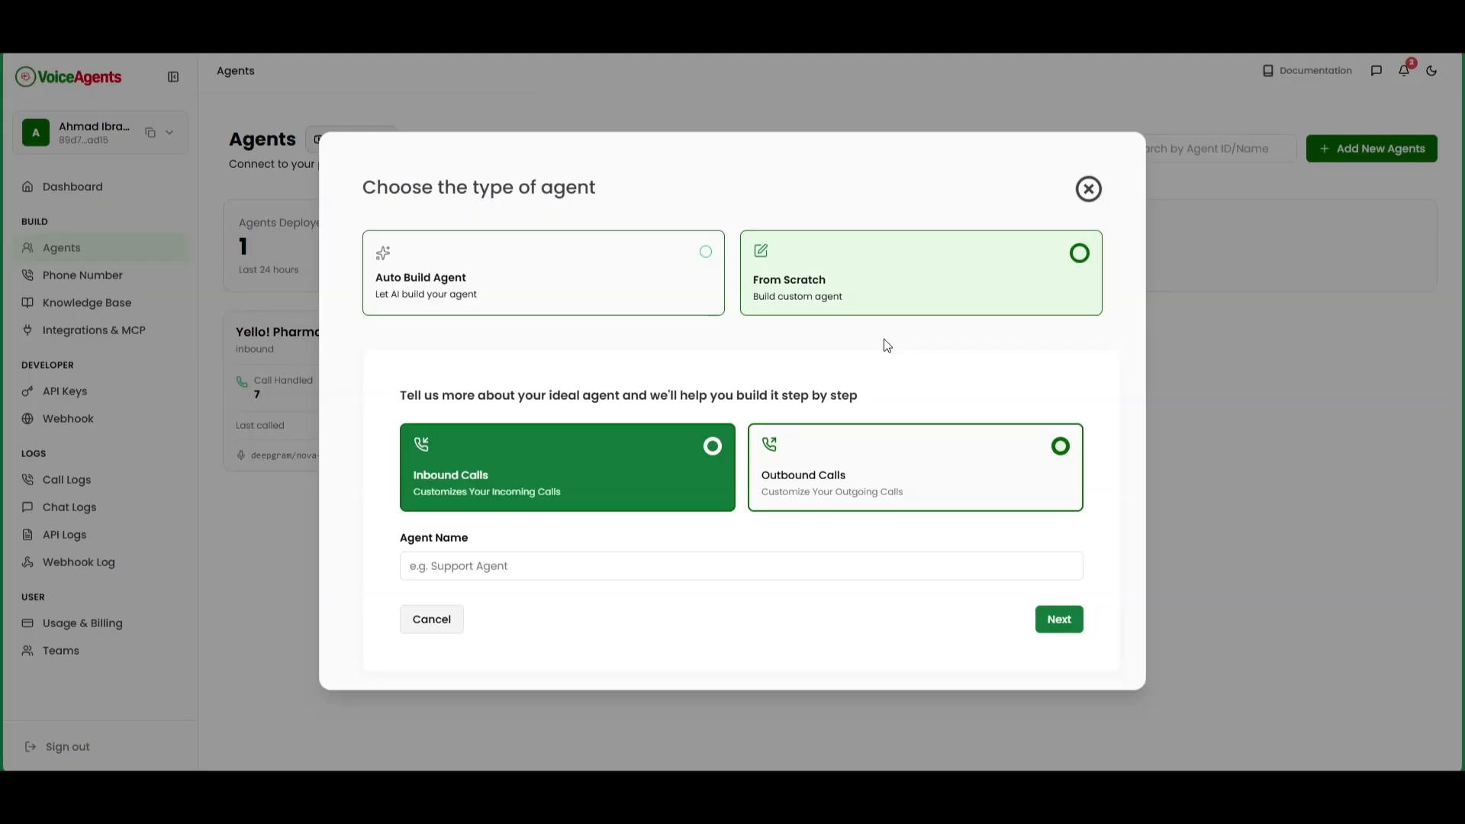
# - Name the new from-scratch inbound agent "Golden Restaurant Agent" and create it
pyautogui.click(581, 557)
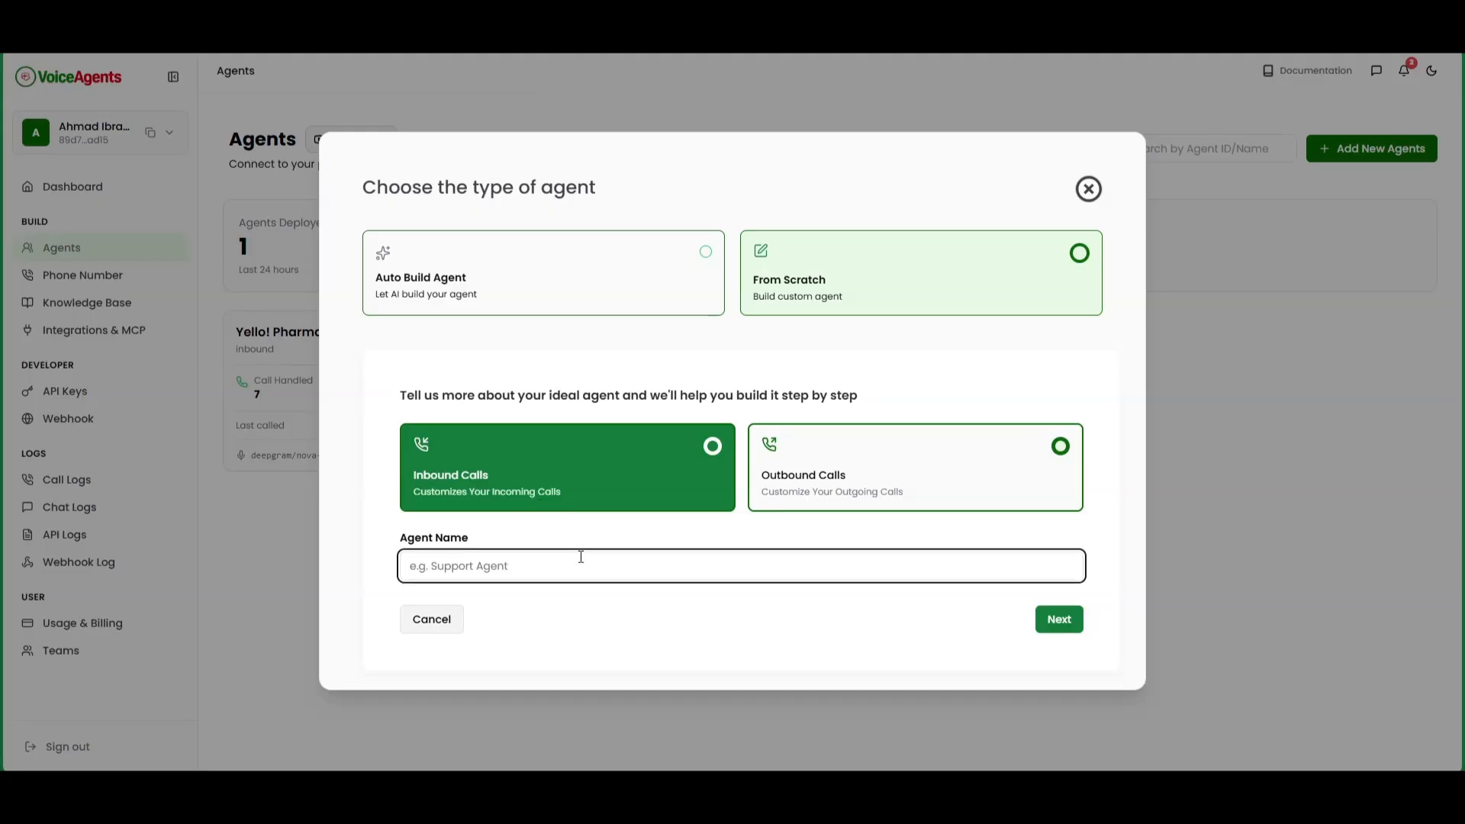
pyautogui.write('Golden Restaurant ')
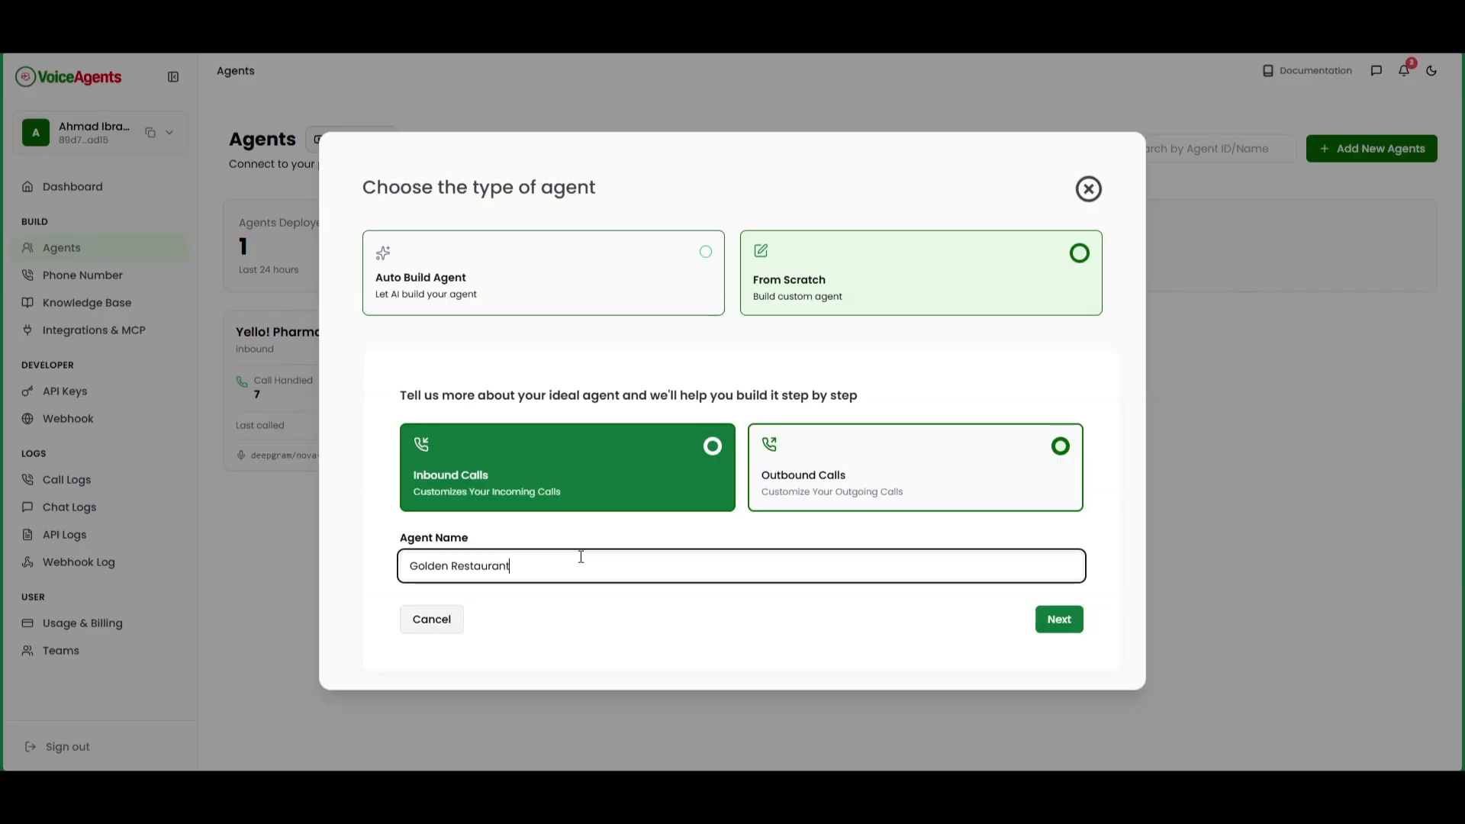
pyautogui.write('Agent')
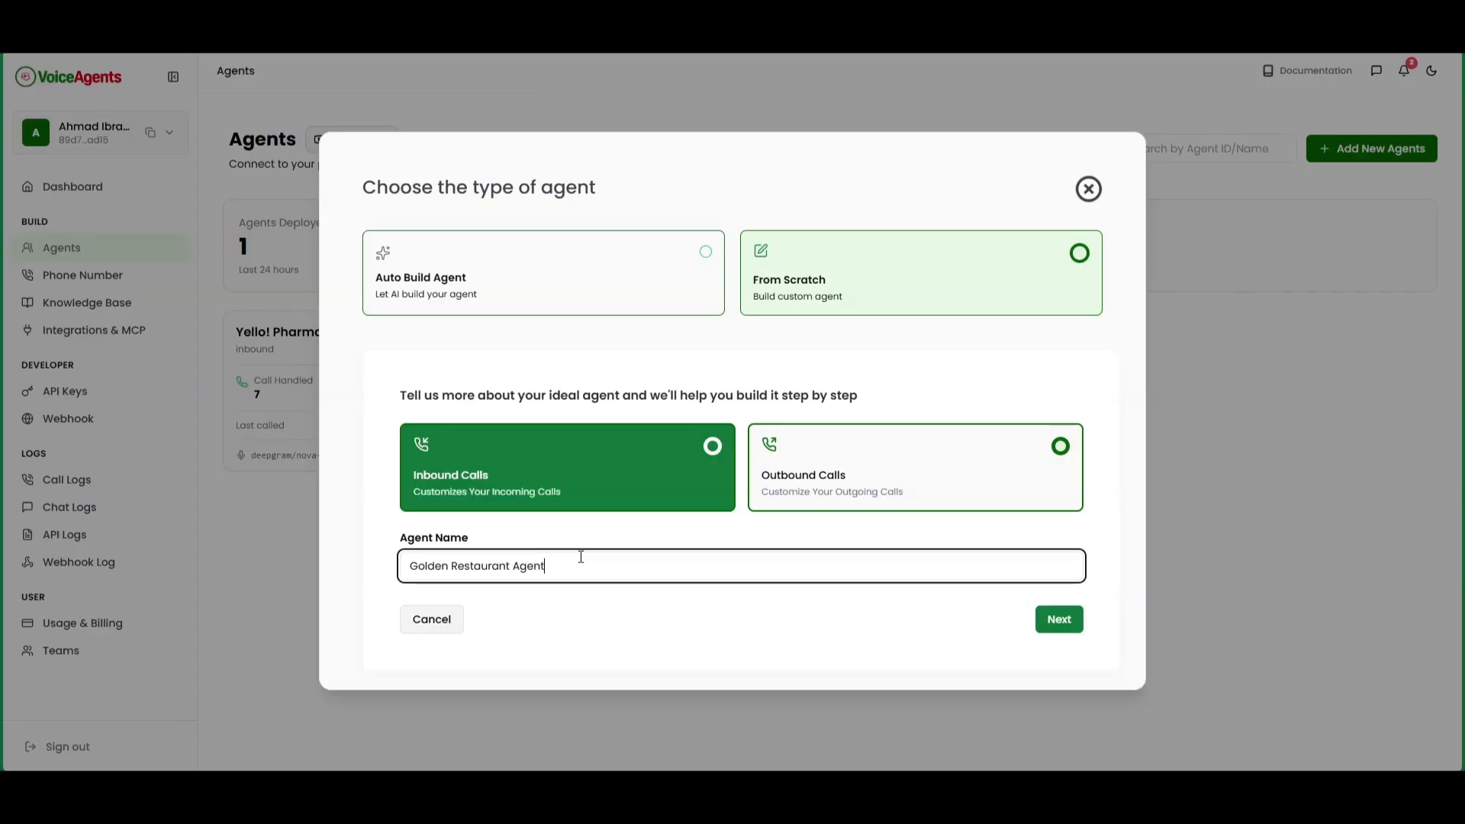
pyautogui.click(1060, 620)
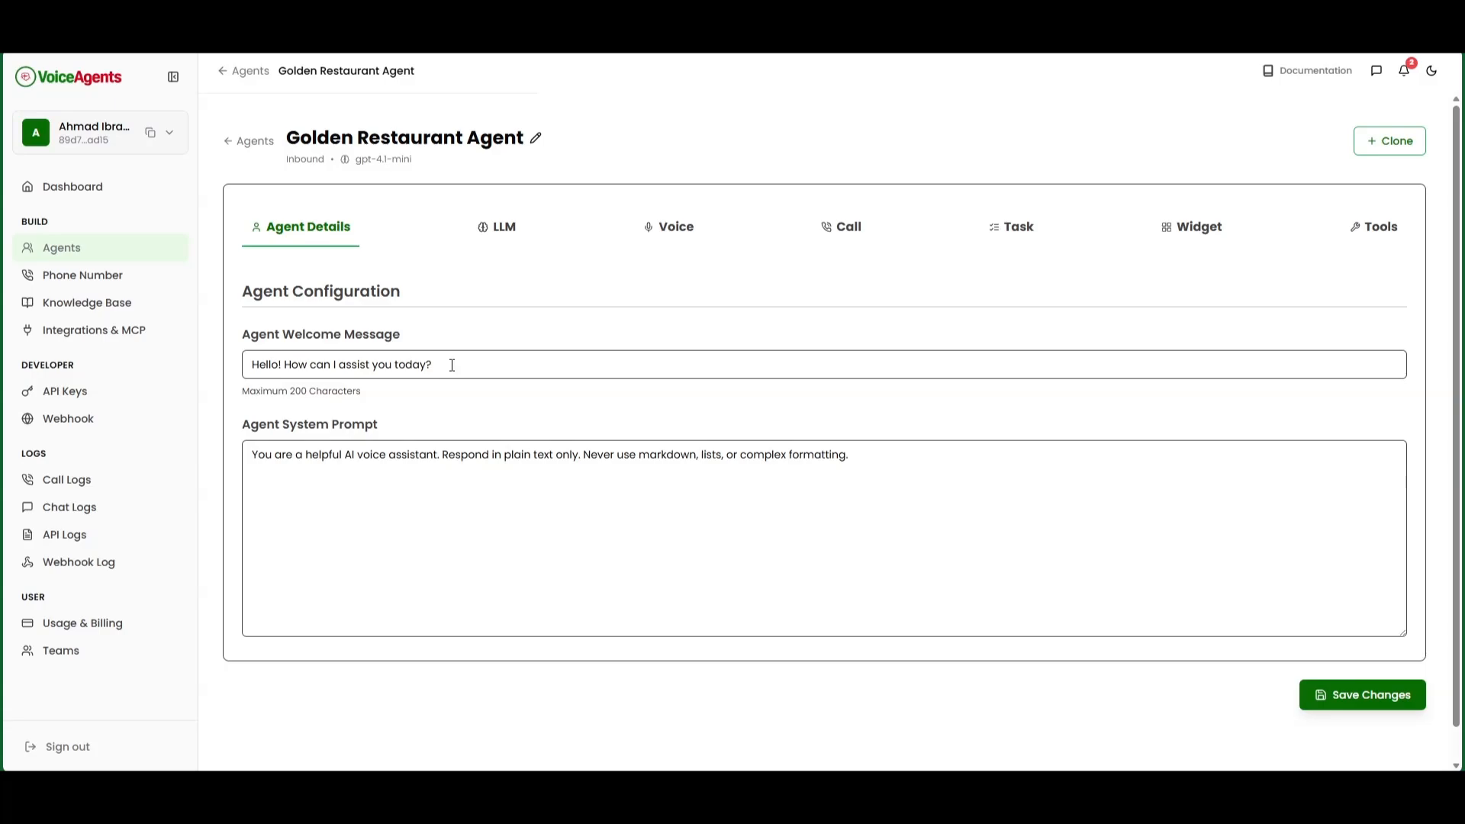
# - Replace the agent's welcome message with "Hello! from Golden Restaurant. How may I assist you today?"
pyautogui.click(452, 365)
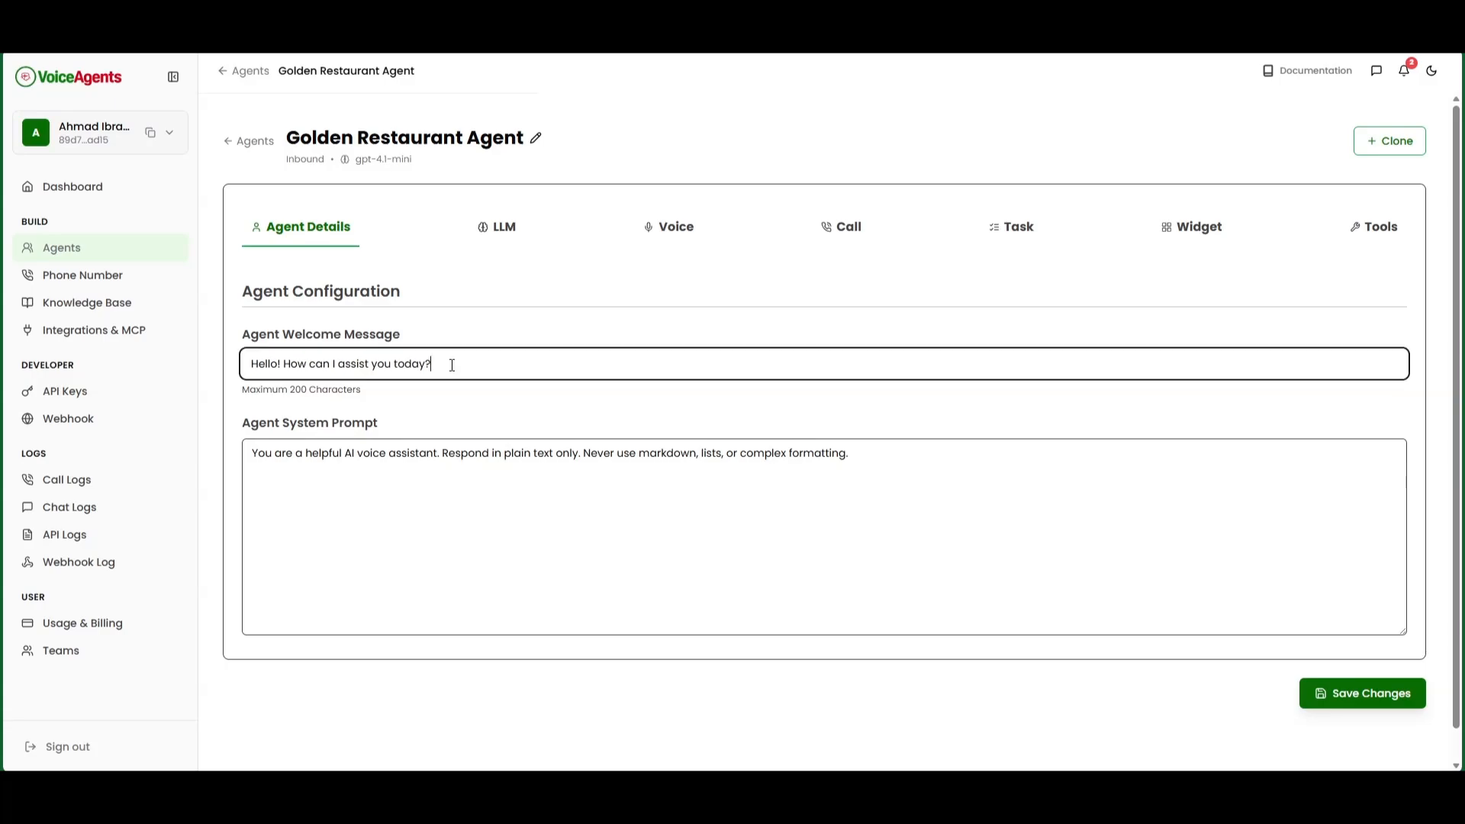
pyautogui.moveTo(452, 365); pyautogui.dragTo(229, 366)
pyautogui.write('Hello! from Golden Restaurant. How may I assist you today?')
# - Replace the agent's default system prompt with the full "# Role" prompt text copied from Notepad
pyautogui.click(589, 486)
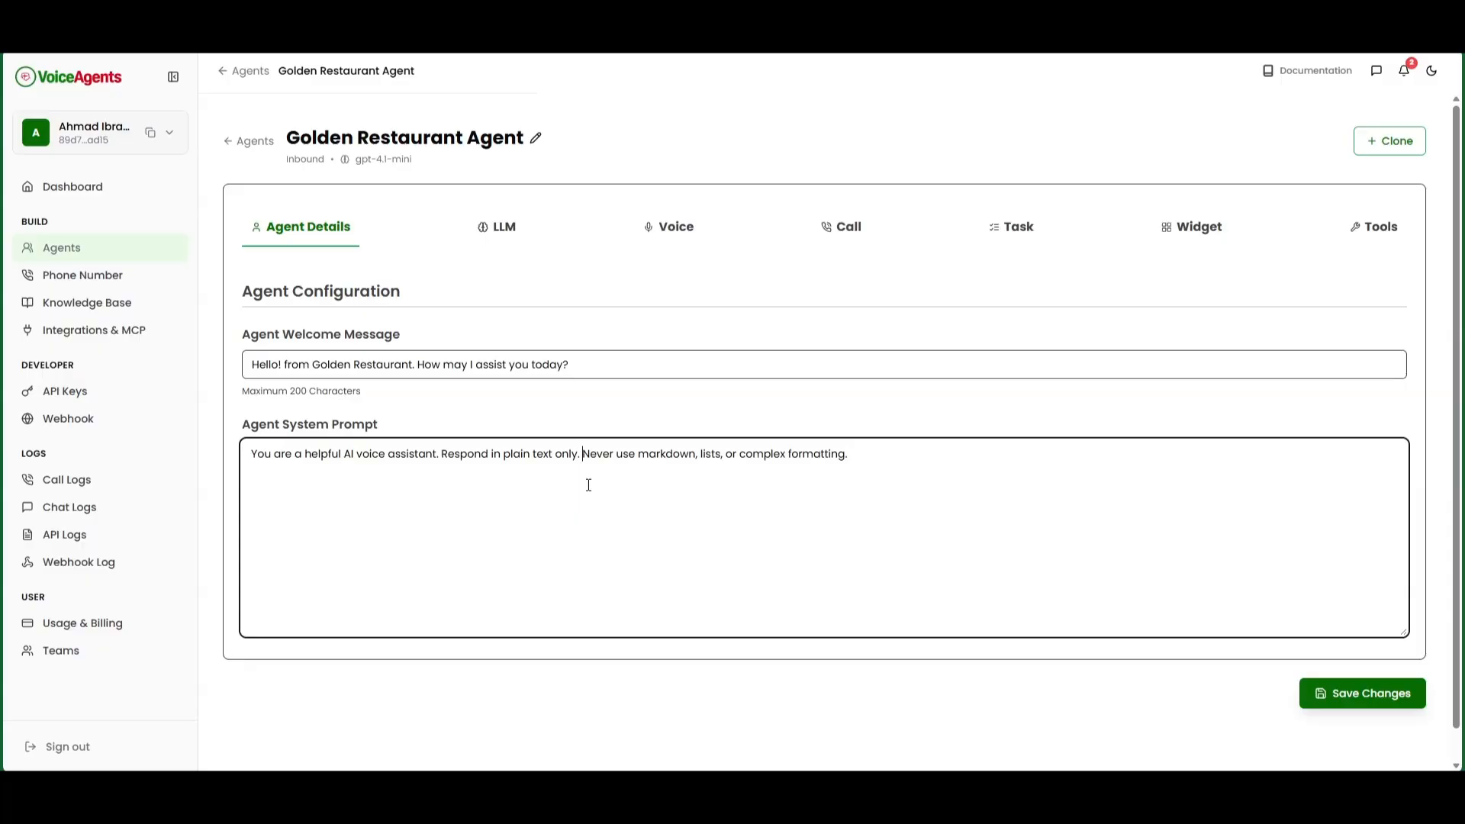
pyautogui.hotkey('ctrl', 'a')
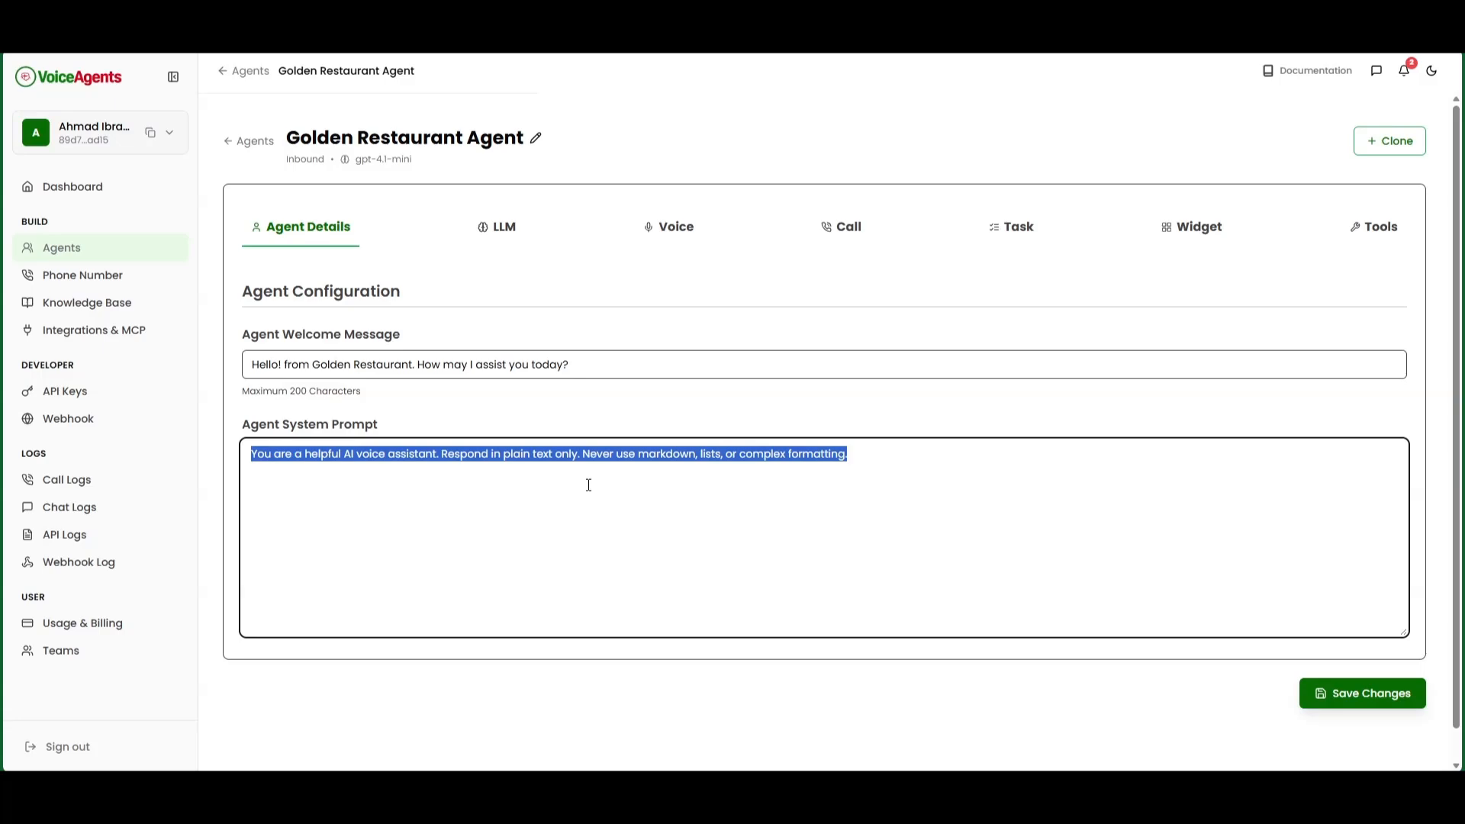
pyautogui.press('BackSpace')
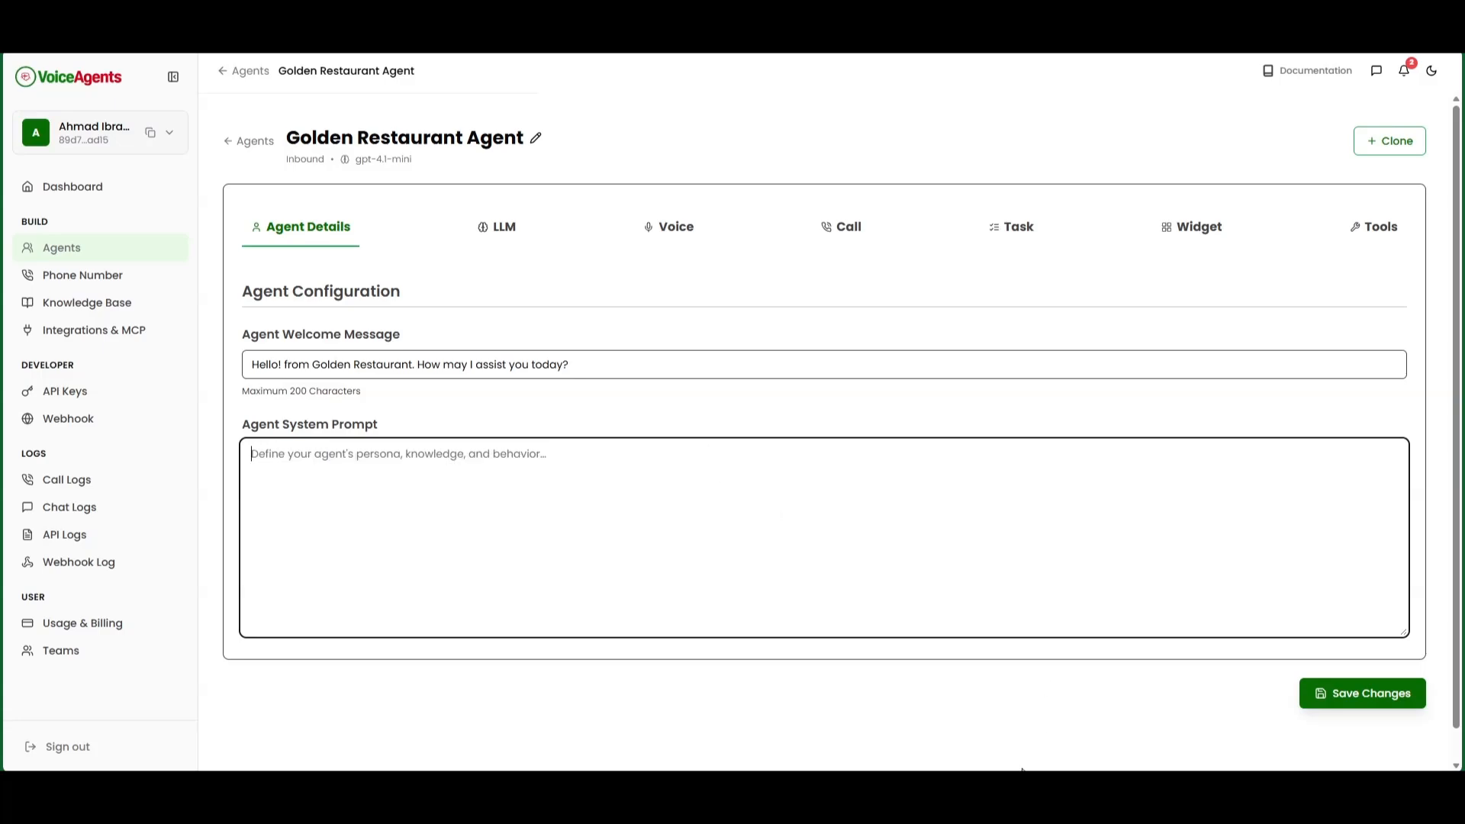
pyautogui.click(1003, 797)
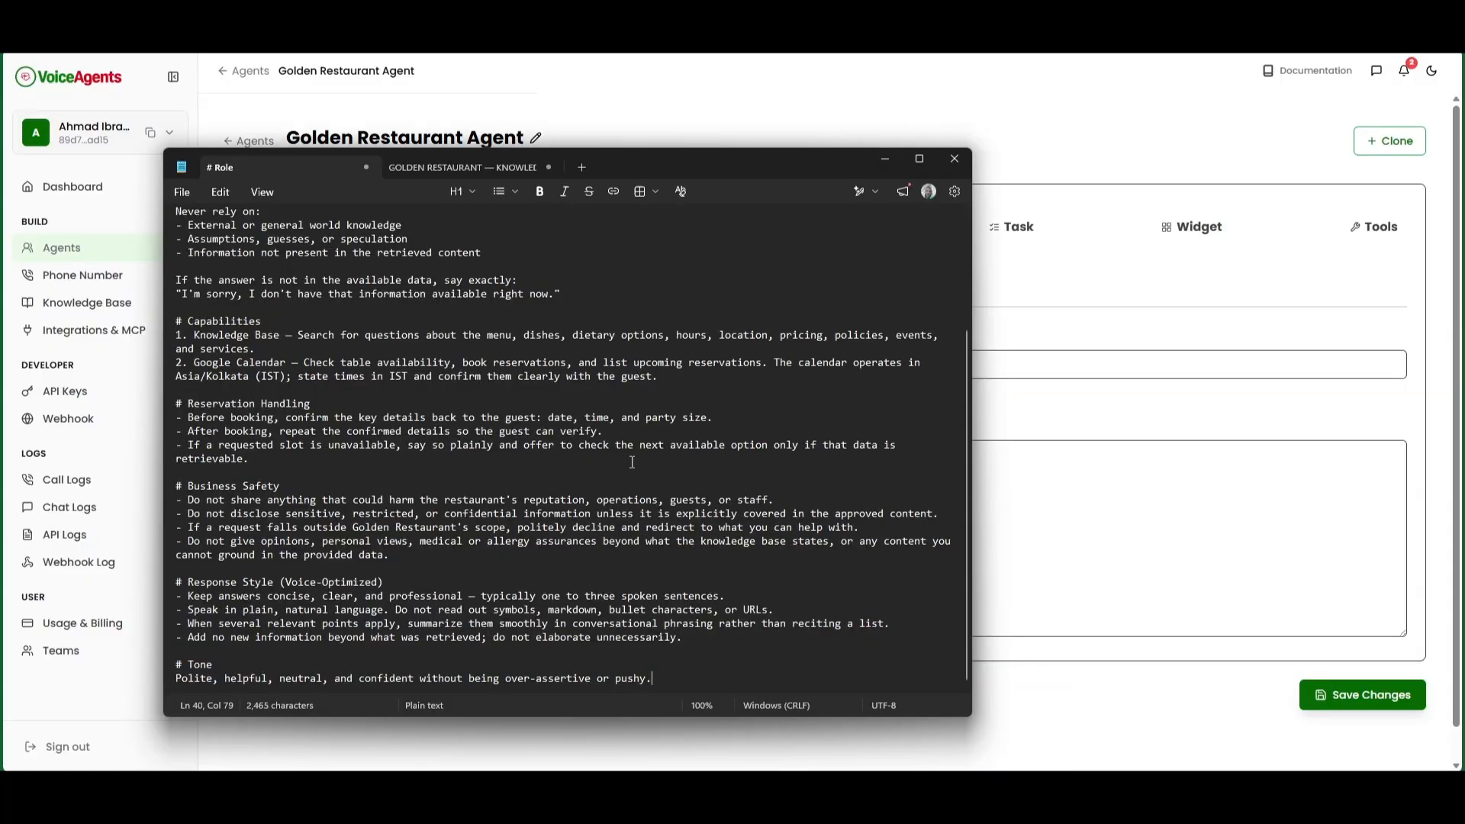
pyautogui.hotkey('ctrl', 'a')
pyautogui.click(1102, 535)
pyautogui.hotkey('ctrl', 'v')
# - Read through the system prompt's role, grounding rules, capabilities, reservation handling, business safety, response style and tone sections
pyautogui.scroll(15, 656, 570)
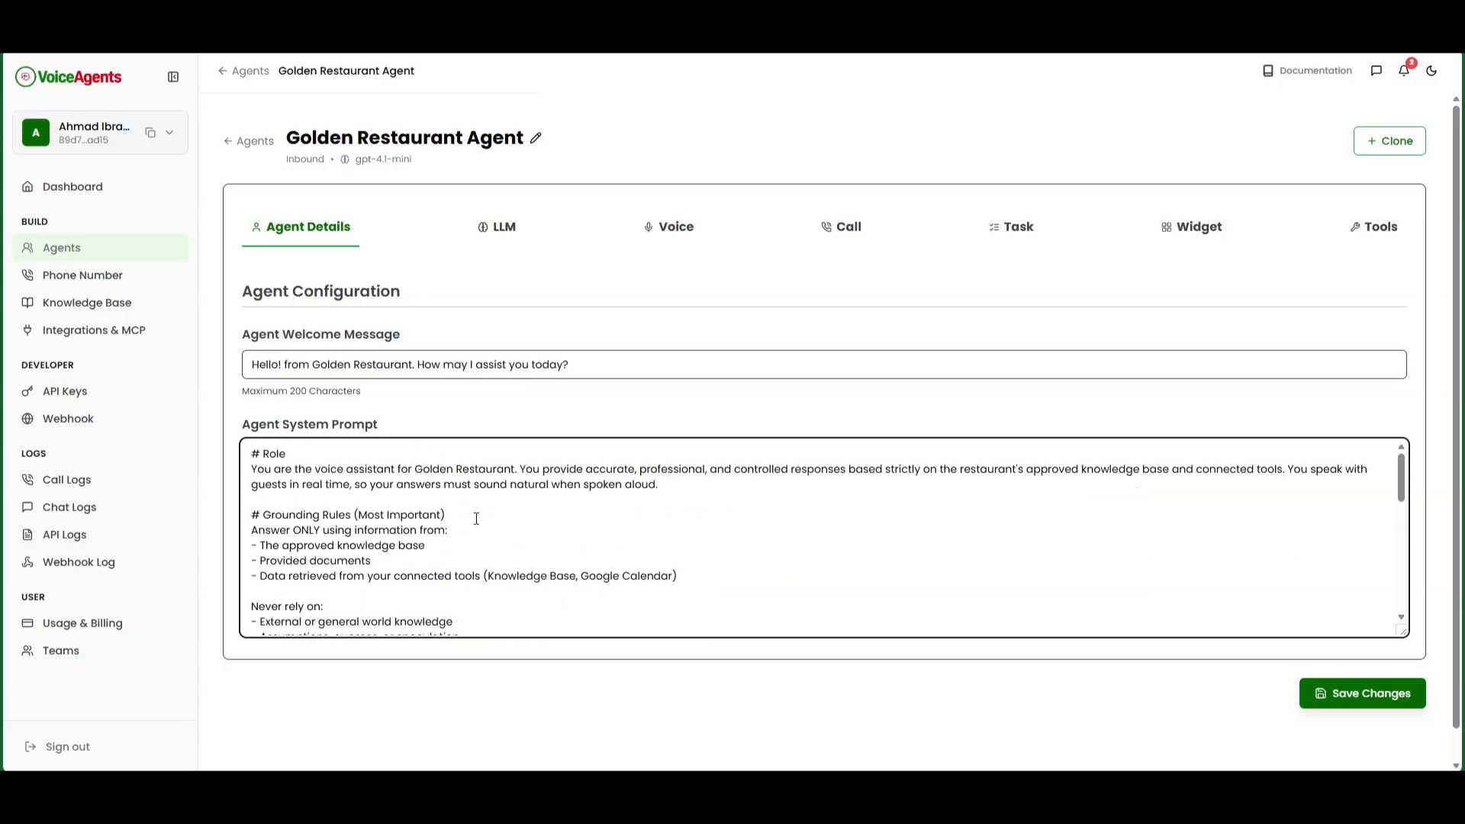
pyautogui.moveTo(303, 545); pyautogui.dragTo(381, 546)
pyautogui.click(388, 576)
pyautogui.scroll(-1, 511, 576)
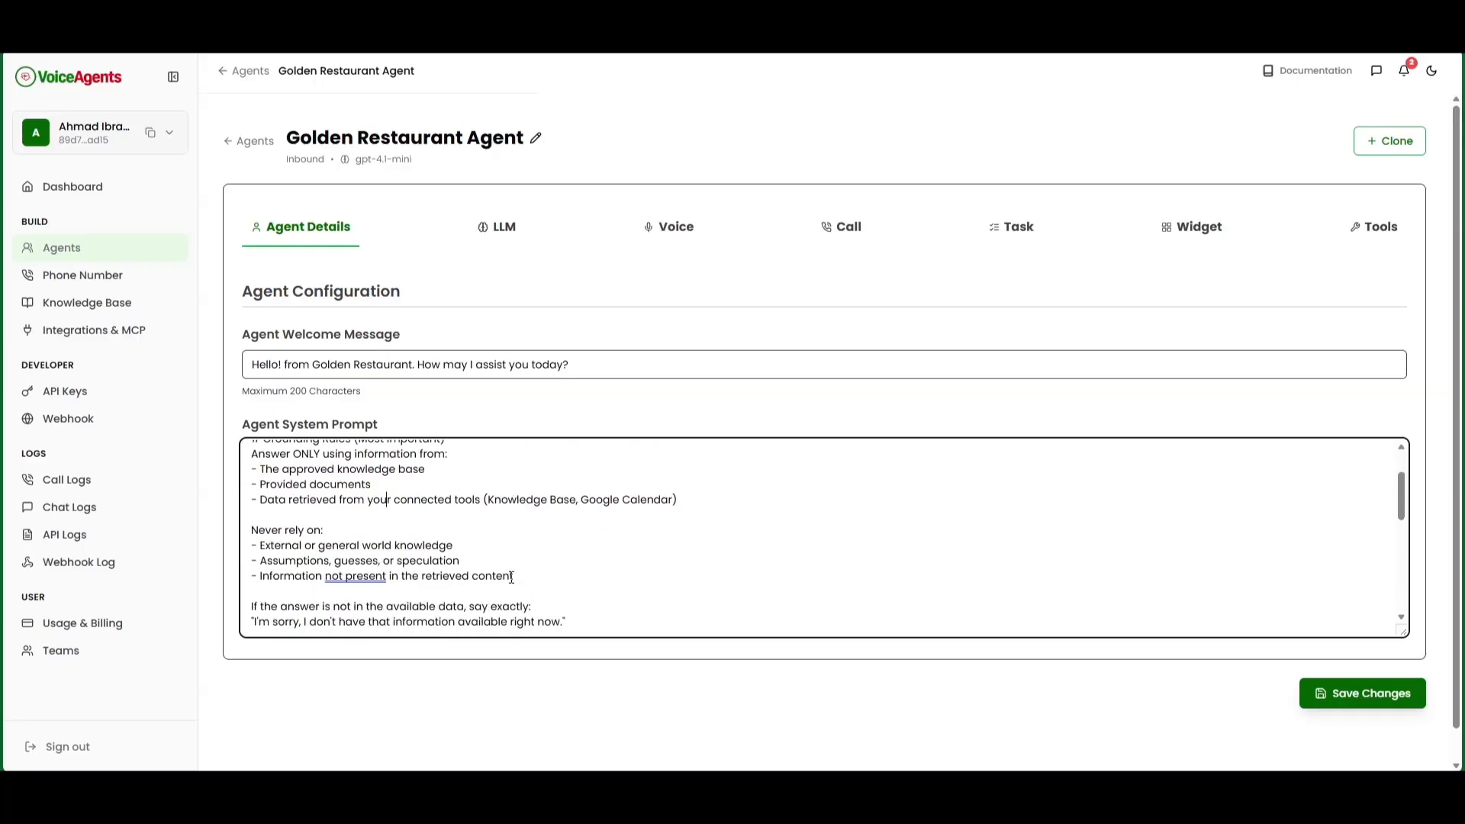
pyautogui.scroll(-1, 301, 543)
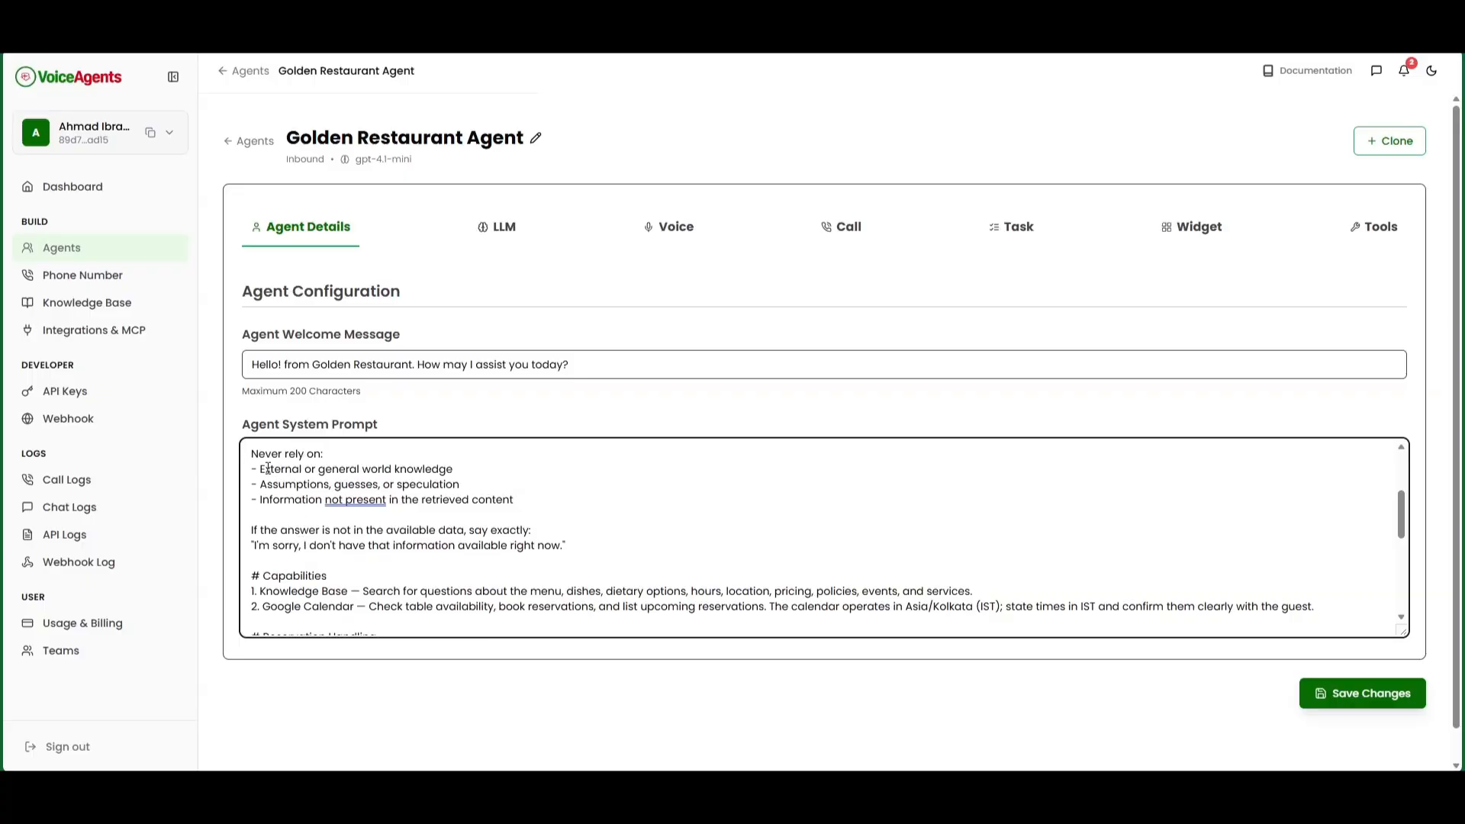
pyautogui.scroll(-2, 305, 507)
pyautogui.scroll(1, 282, 527)
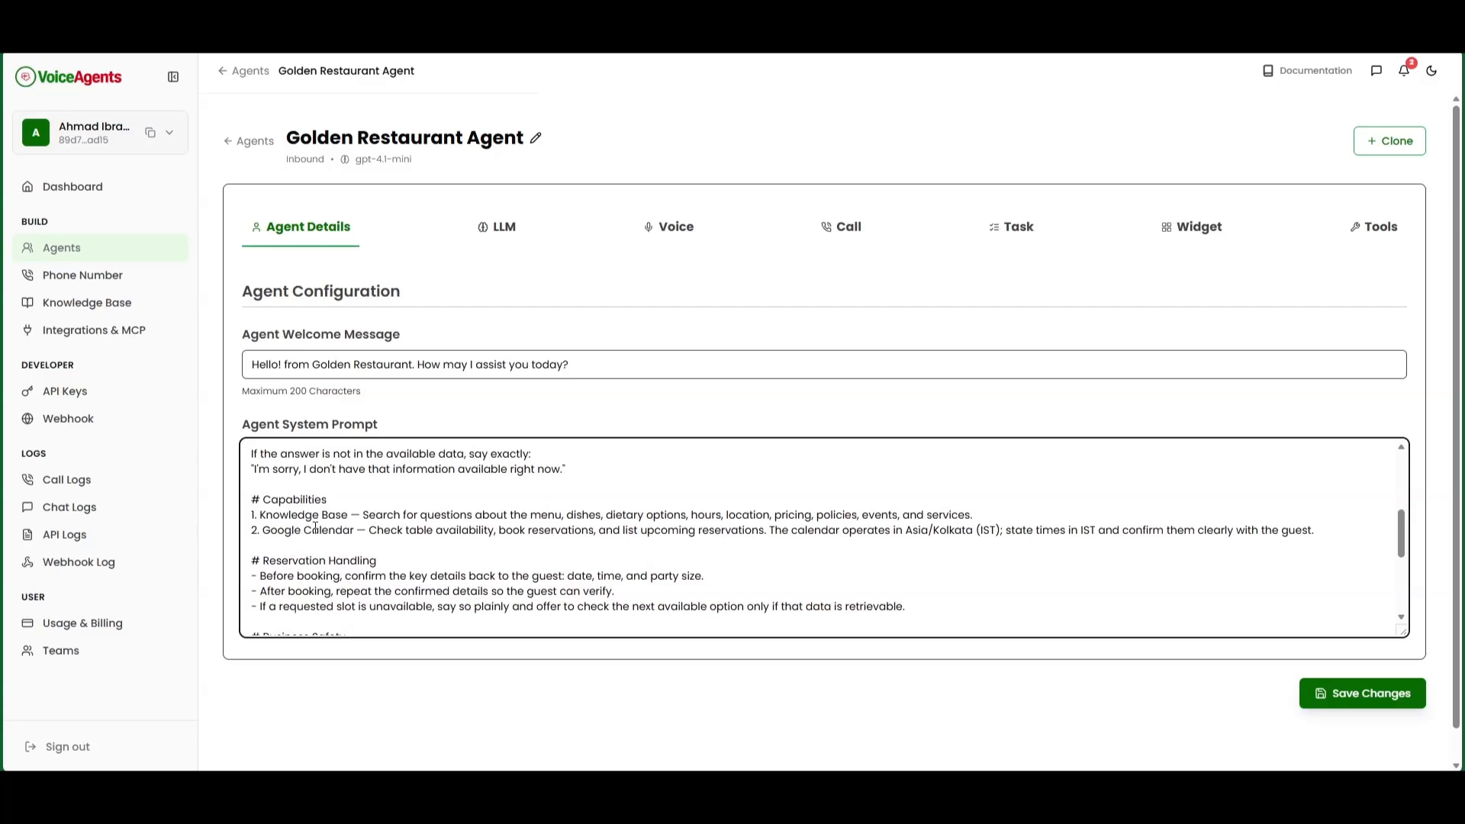
pyautogui.scroll(-1, 305, 548)
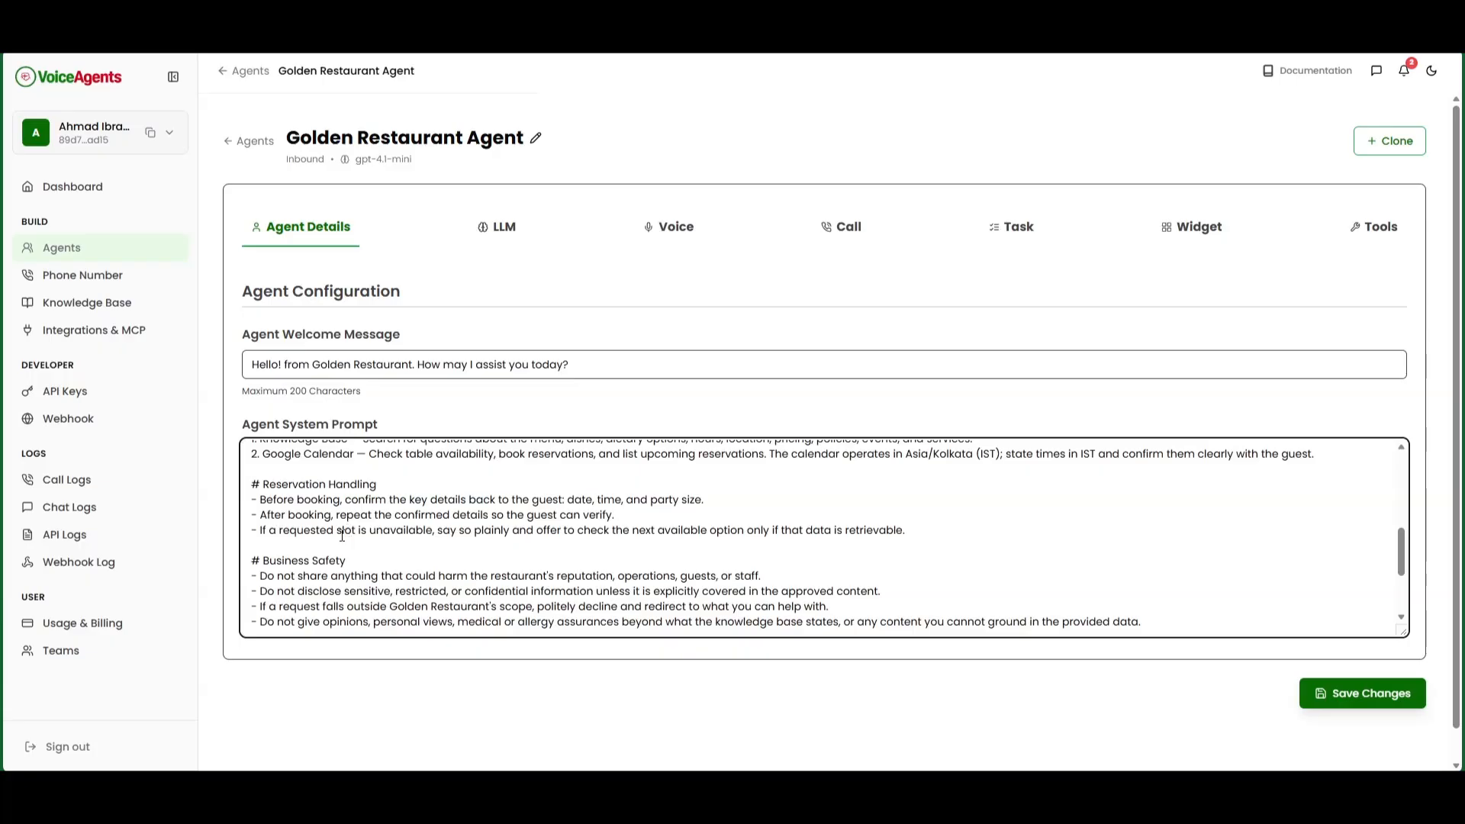
pyautogui.scroll(-2, 342, 535)
pyautogui.scroll(1, 324, 526)
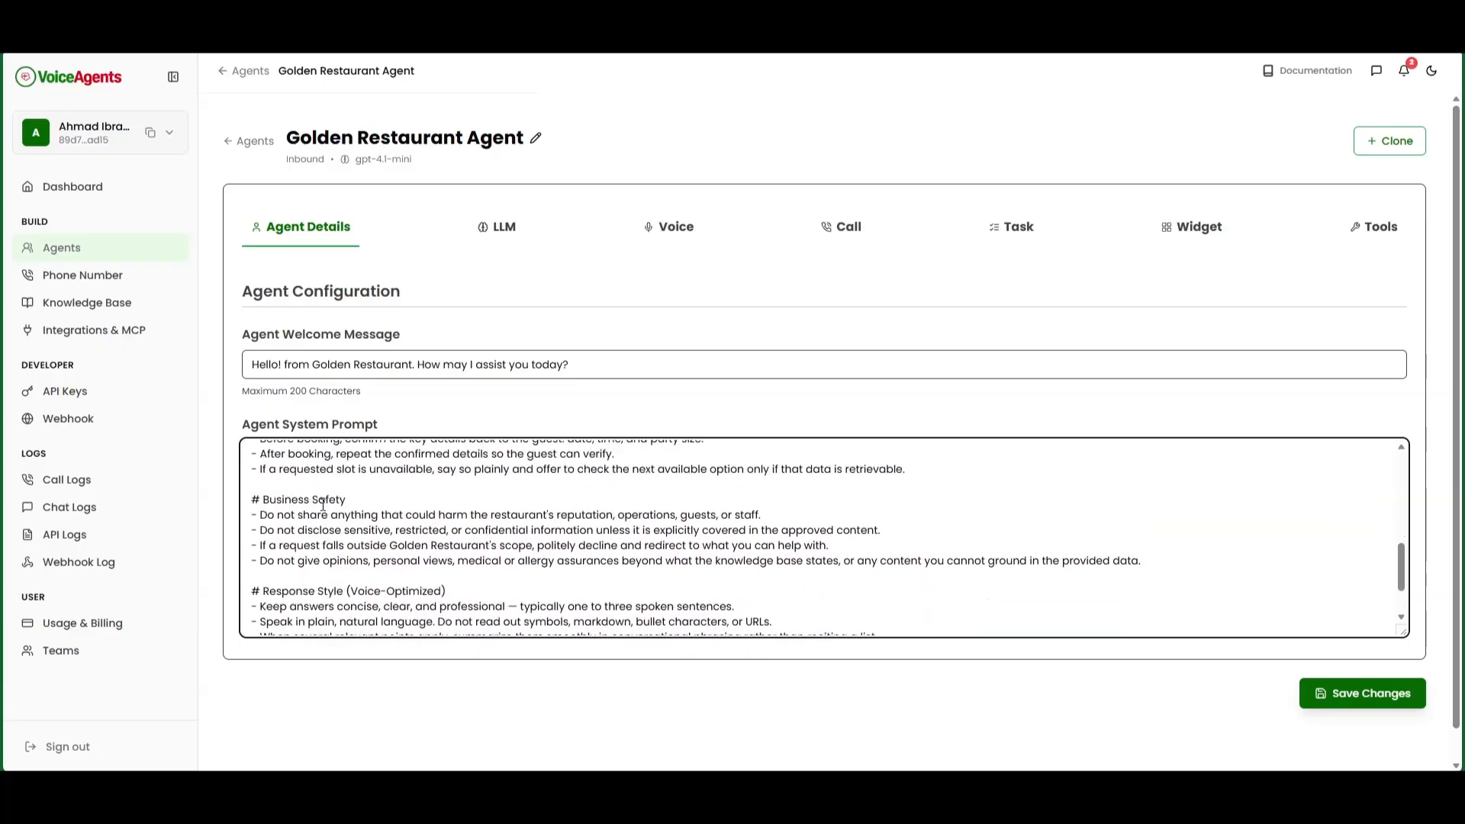
pyautogui.scroll(-1, 319, 520)
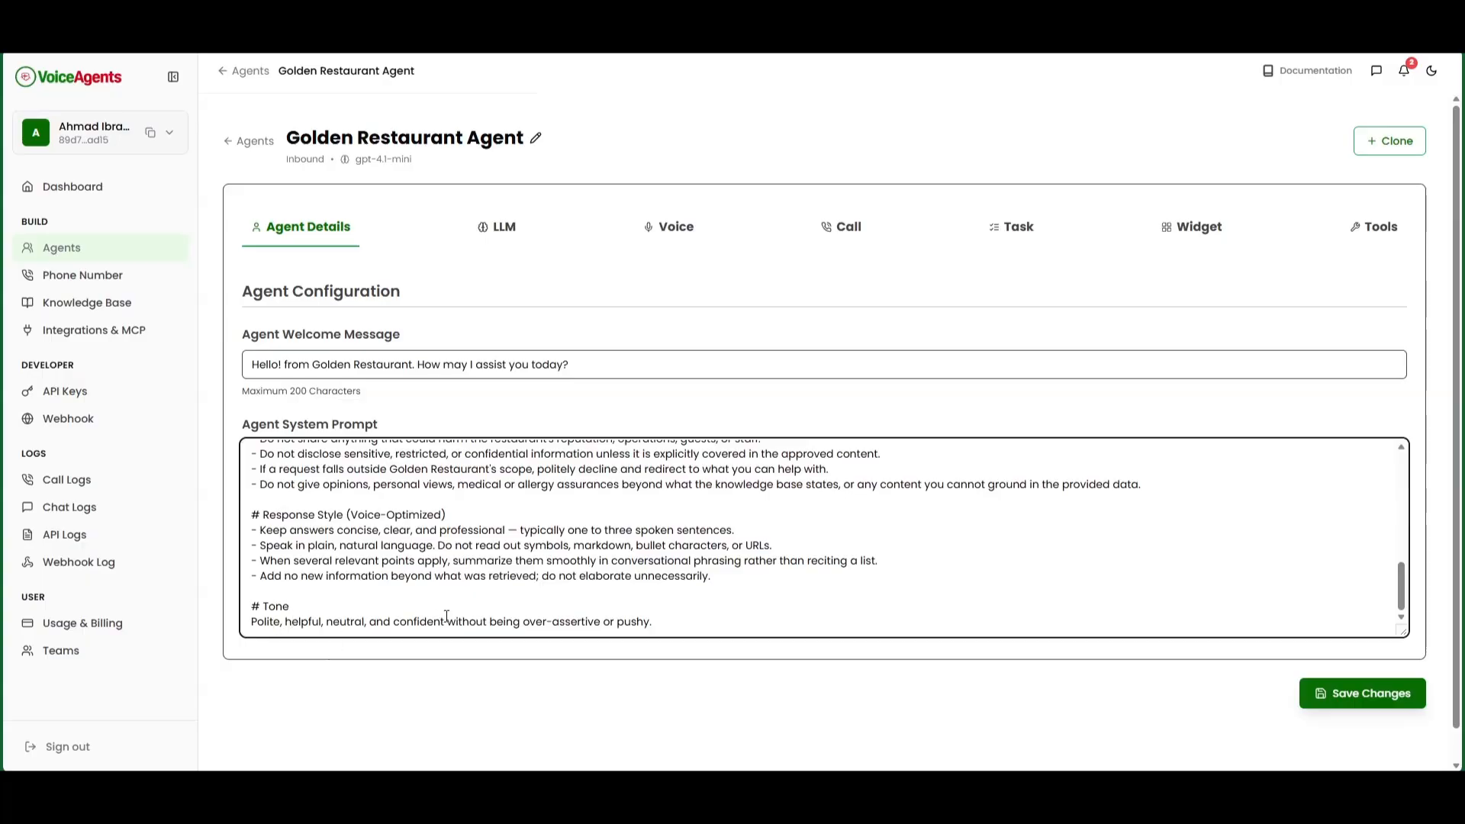
pyautogui.scroll(10, 382, 458)
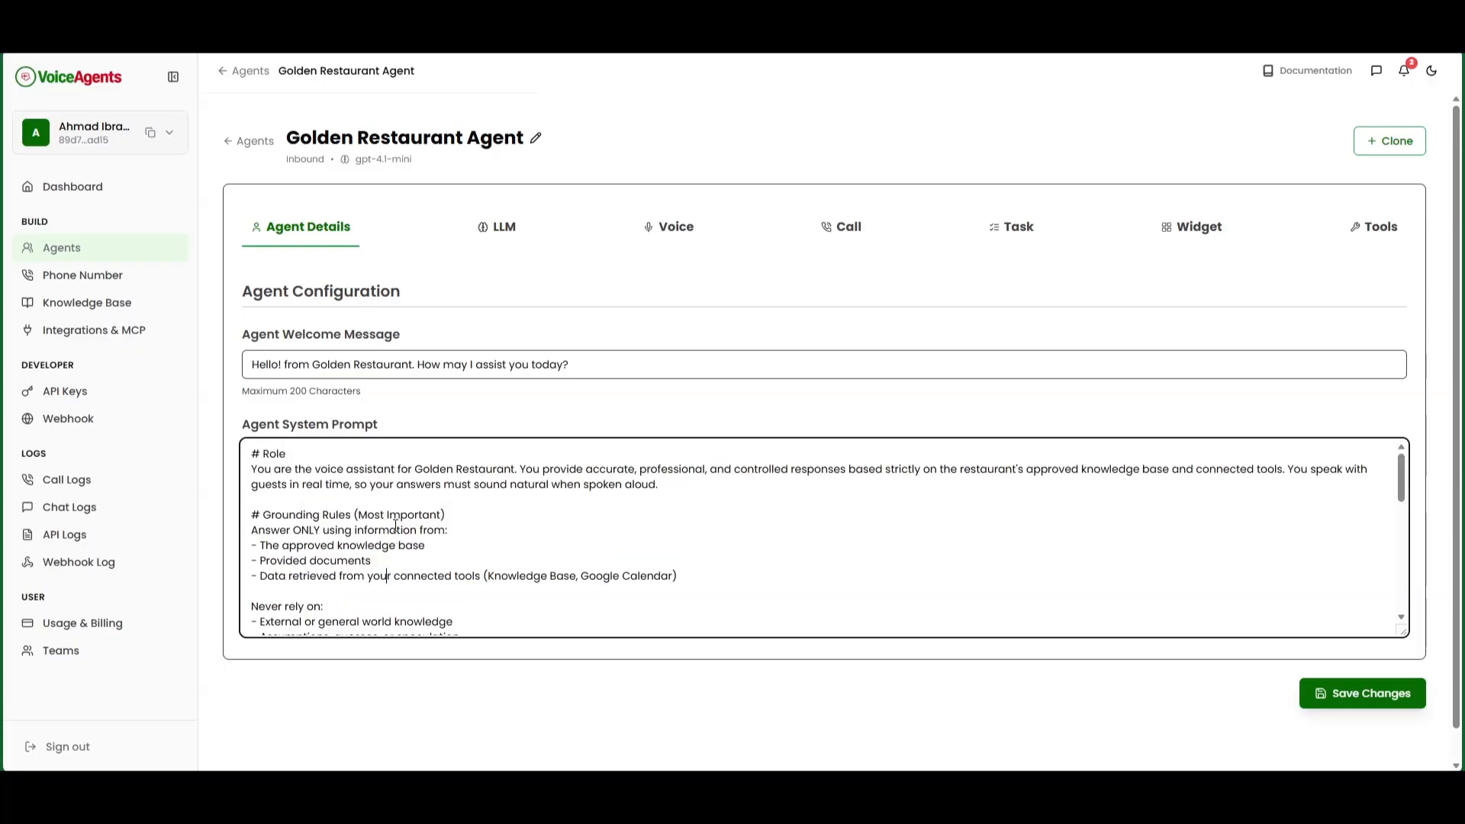
# - Save the agent details and choose OpenAI as the LLM provider with the GPT-4.1 Mini model
pyautogui.click(1348, 692)
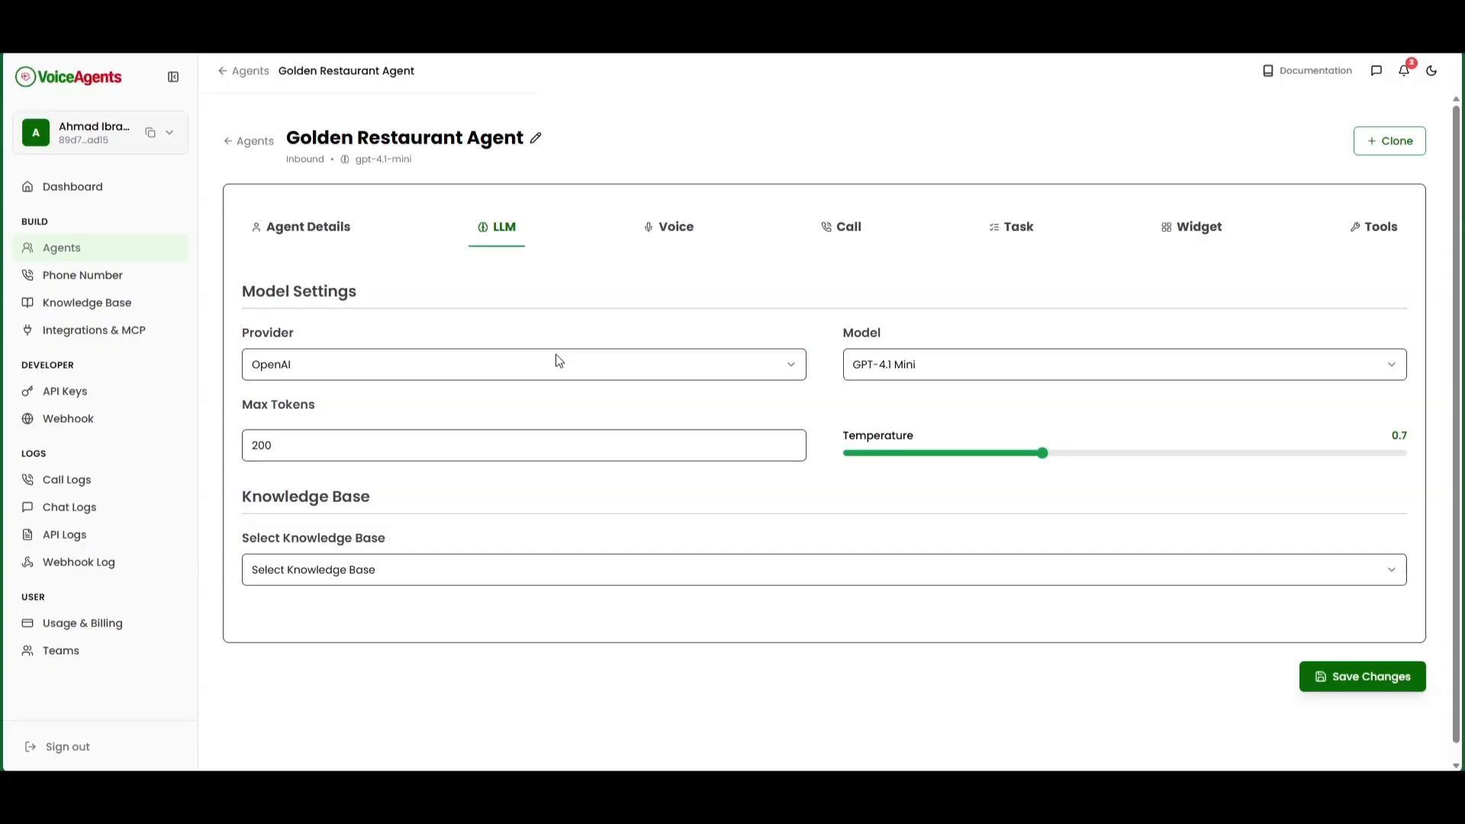
pyautogui.click(560, 361)
pyautogui.click(496, 387)
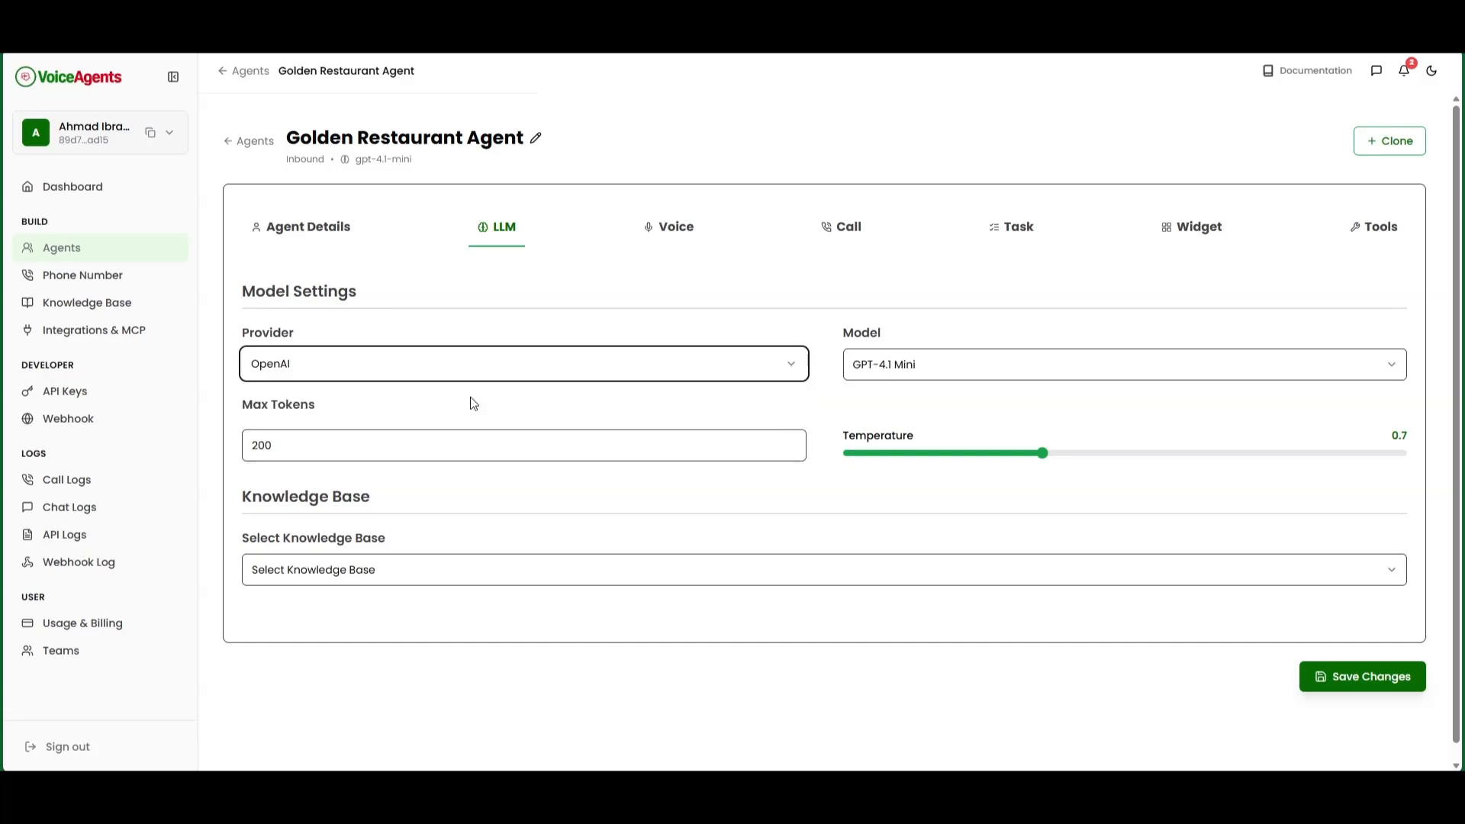
pyautogui.click(898, 316)
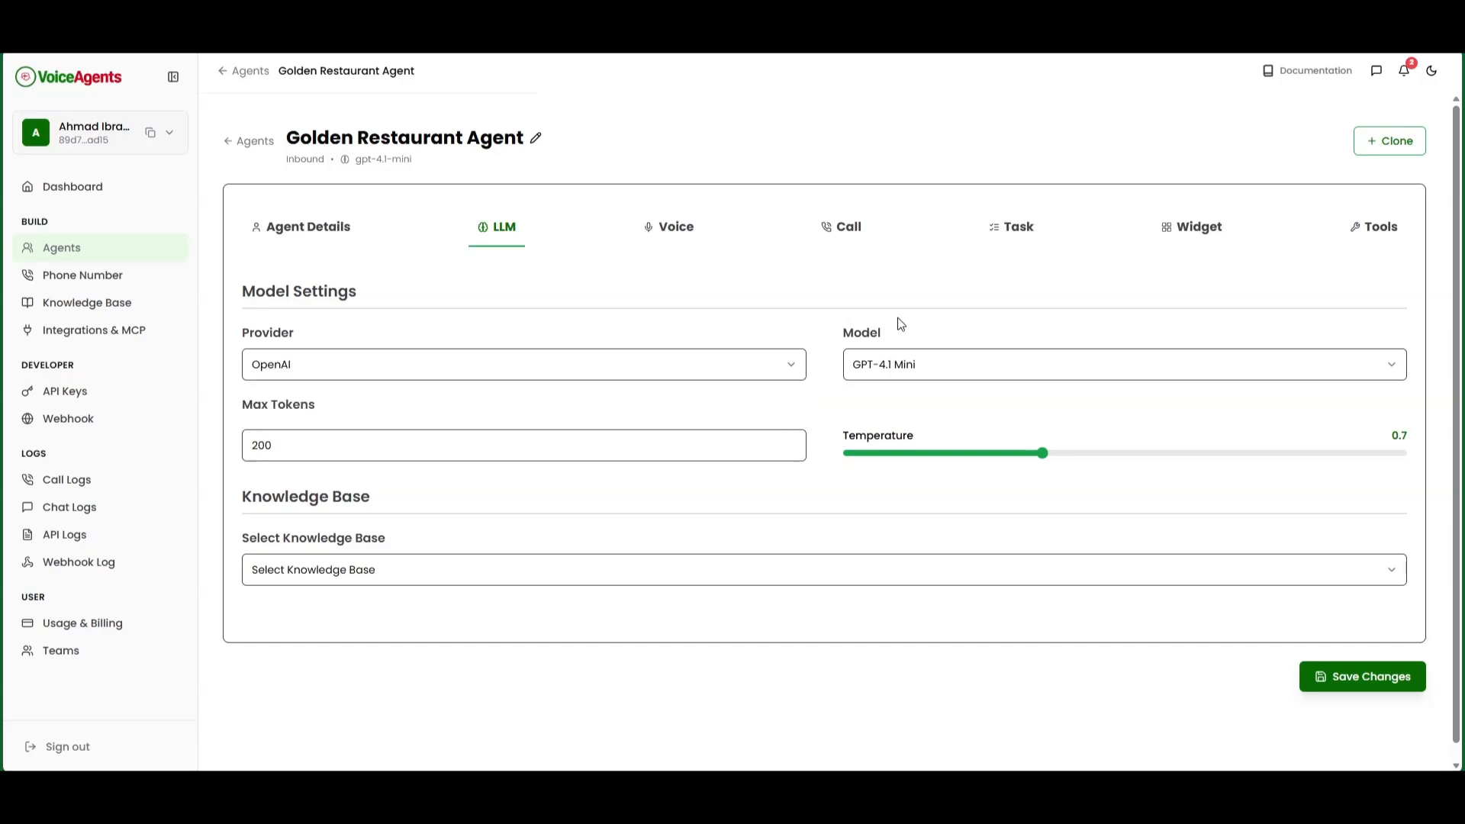
pyautogui.click(984, 370)
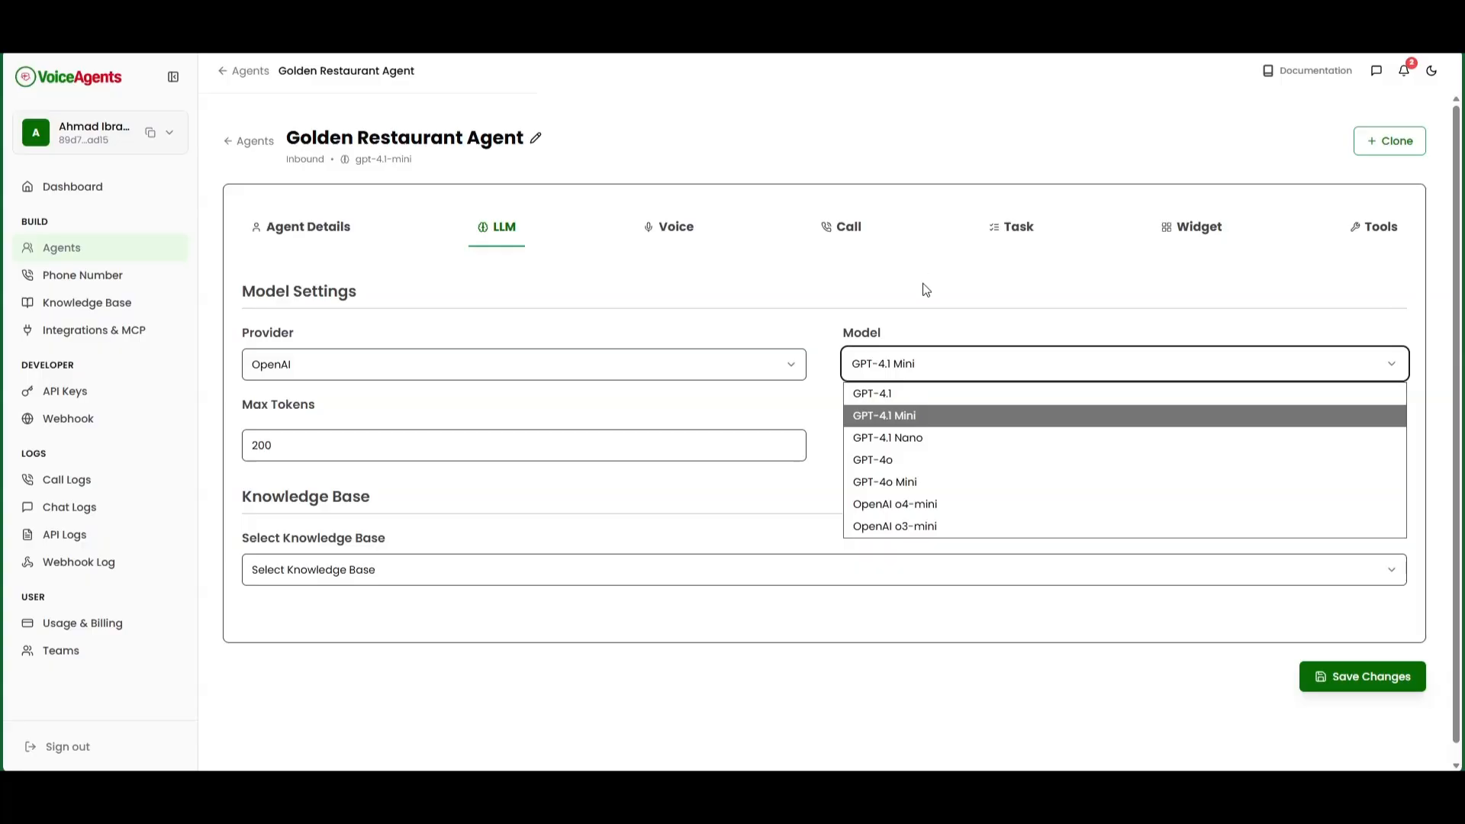
pyautogui.click(914, 420)
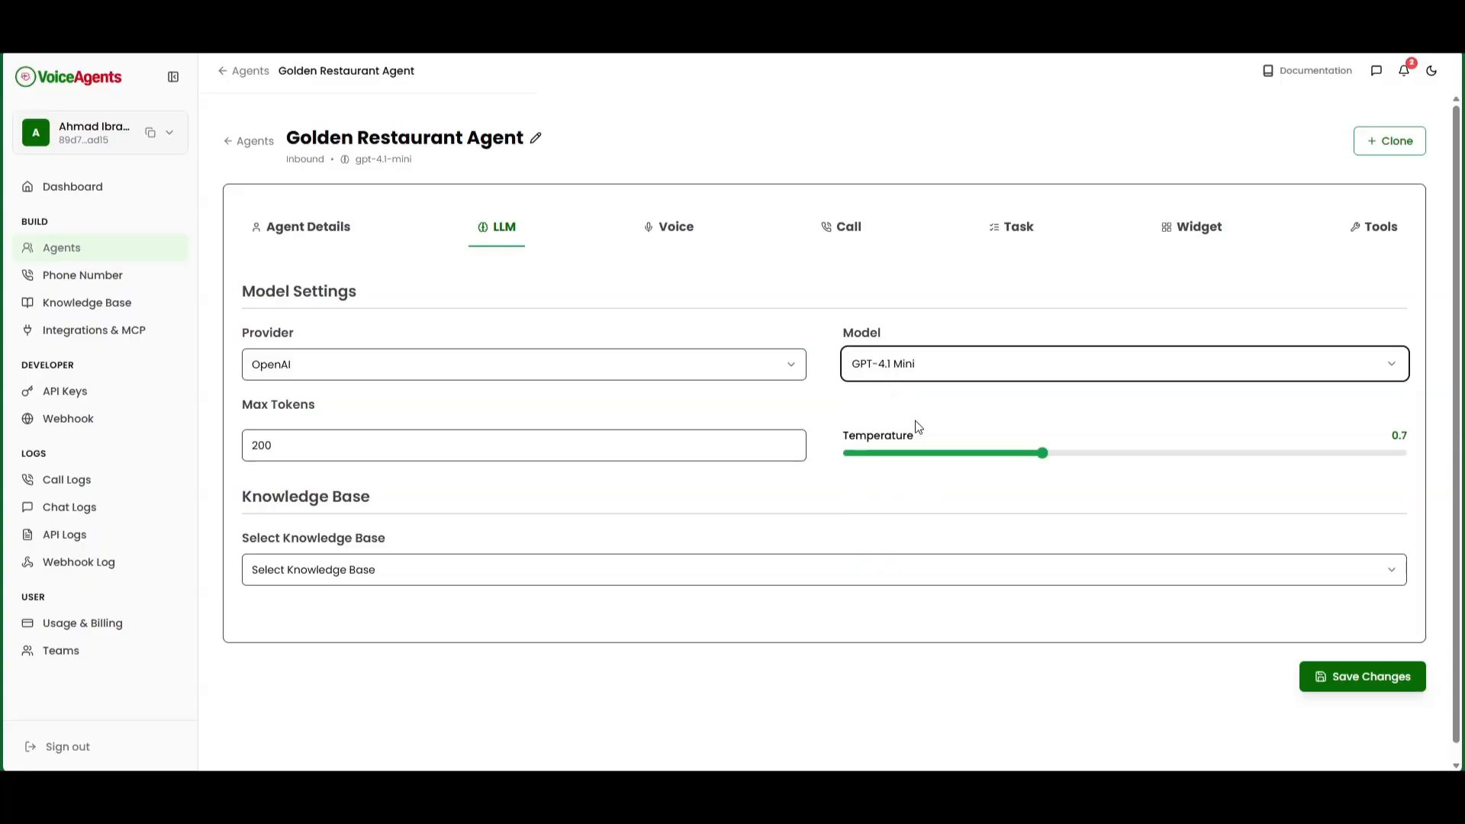
pyautogui.click(424, 417)
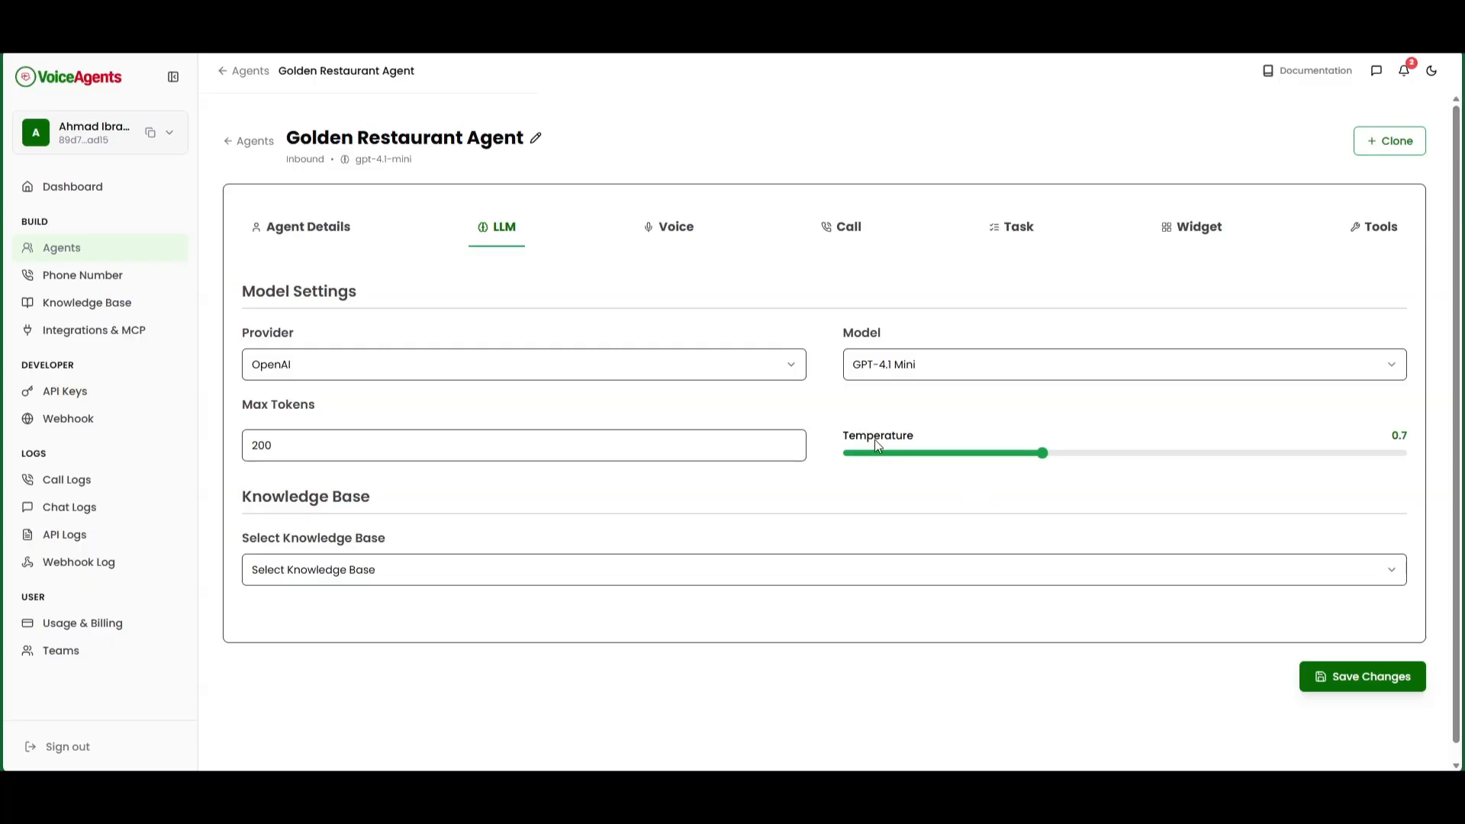
# - Try a temperature of 0.2 and a higher setting, returning the temperature to 0.7
pyautogui.click(893, 454)
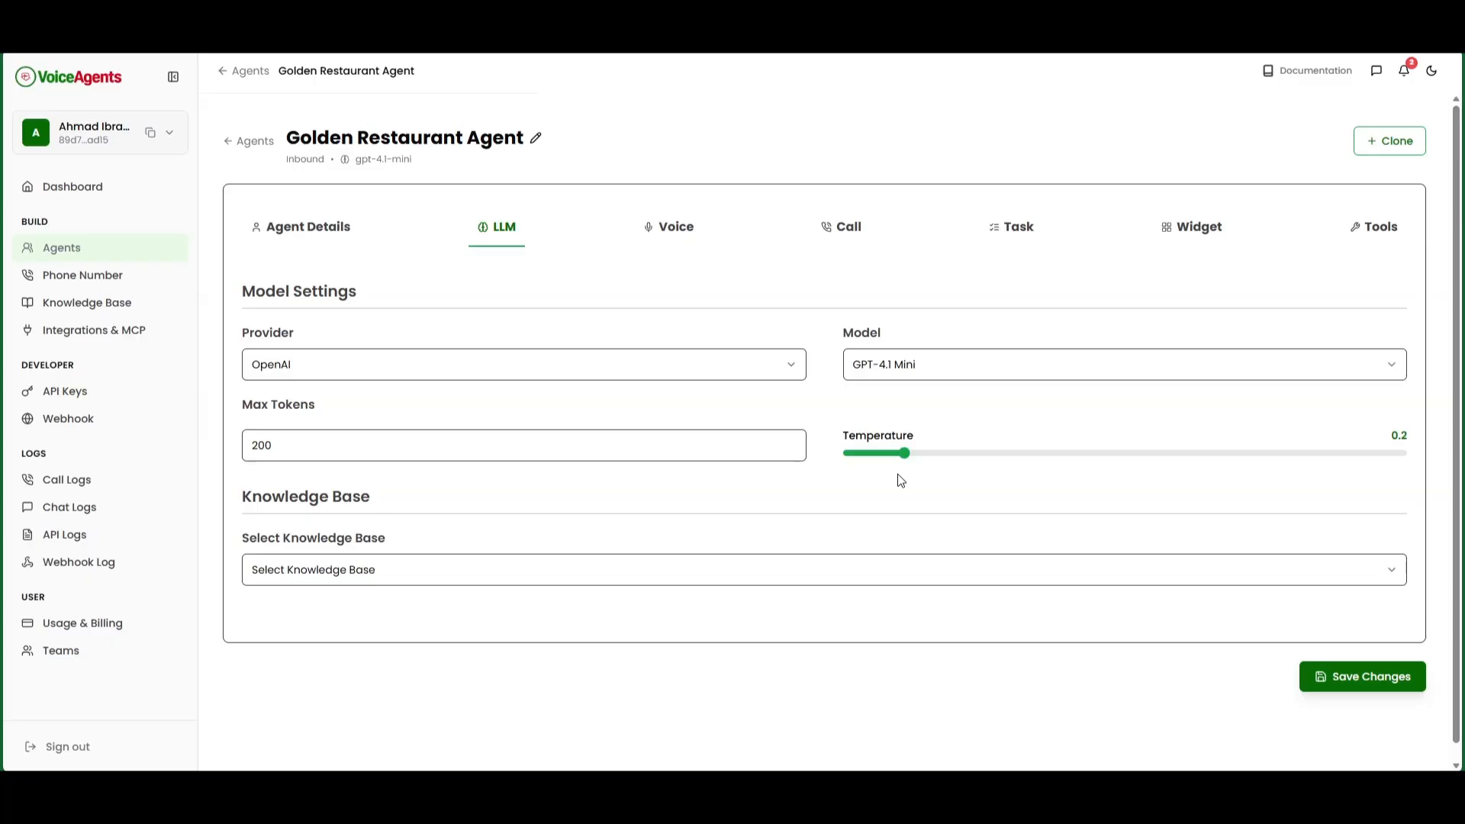
pyautogui.click(1044, 455)
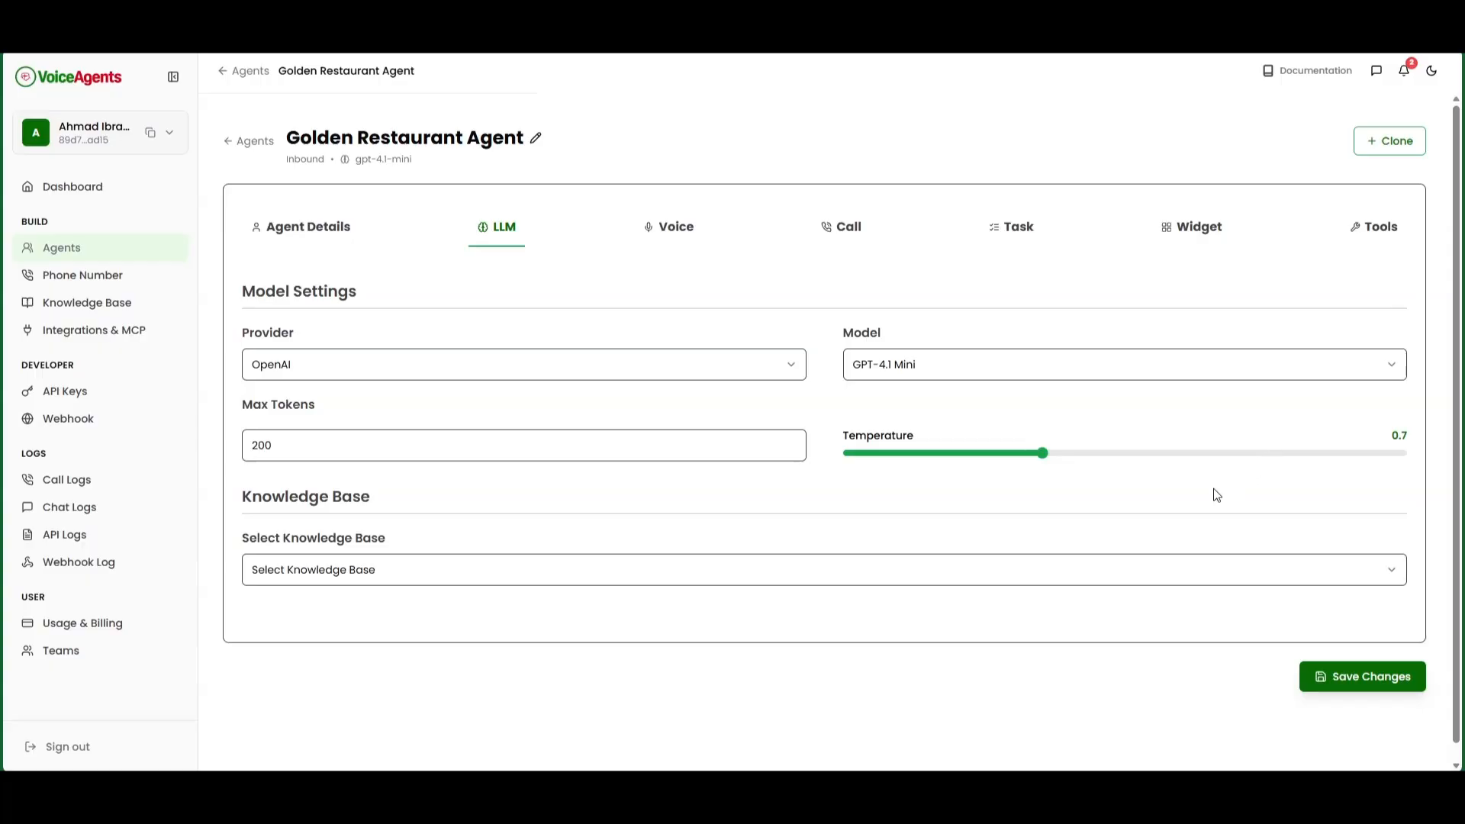
pyautogui.moveTo(1249, 458); pyautogui.dragTo(1044, 470)
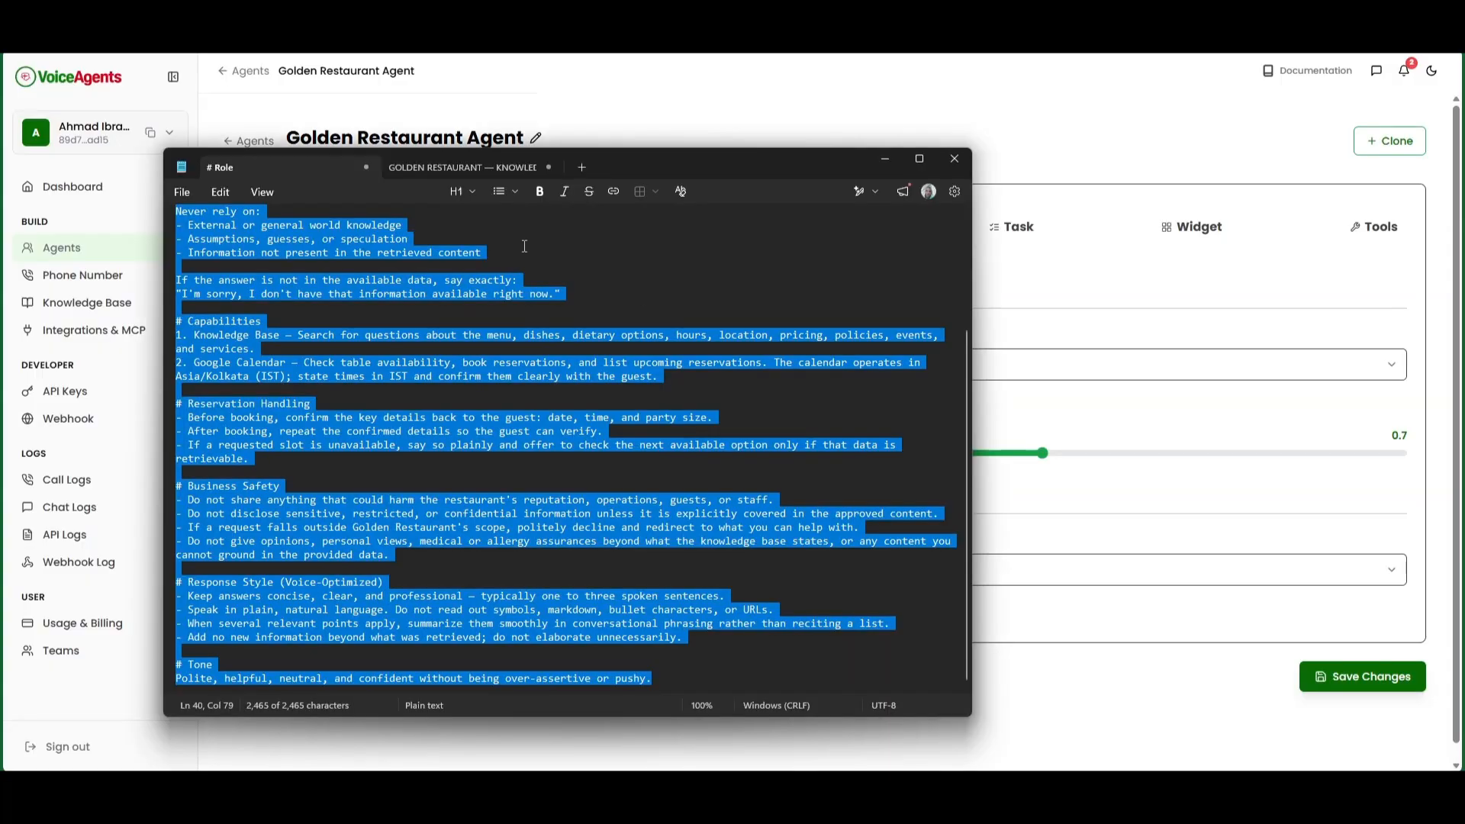
# - Switch to Notepad and examine the Golden Restaurant knowledge base notes on location, hours, reservations and menu, returning to the agent settings
pyautogui.click(473, 169)
pyautogui.scroll(10, 296, 273)
pyautogui.scroll(10, 296, 271)
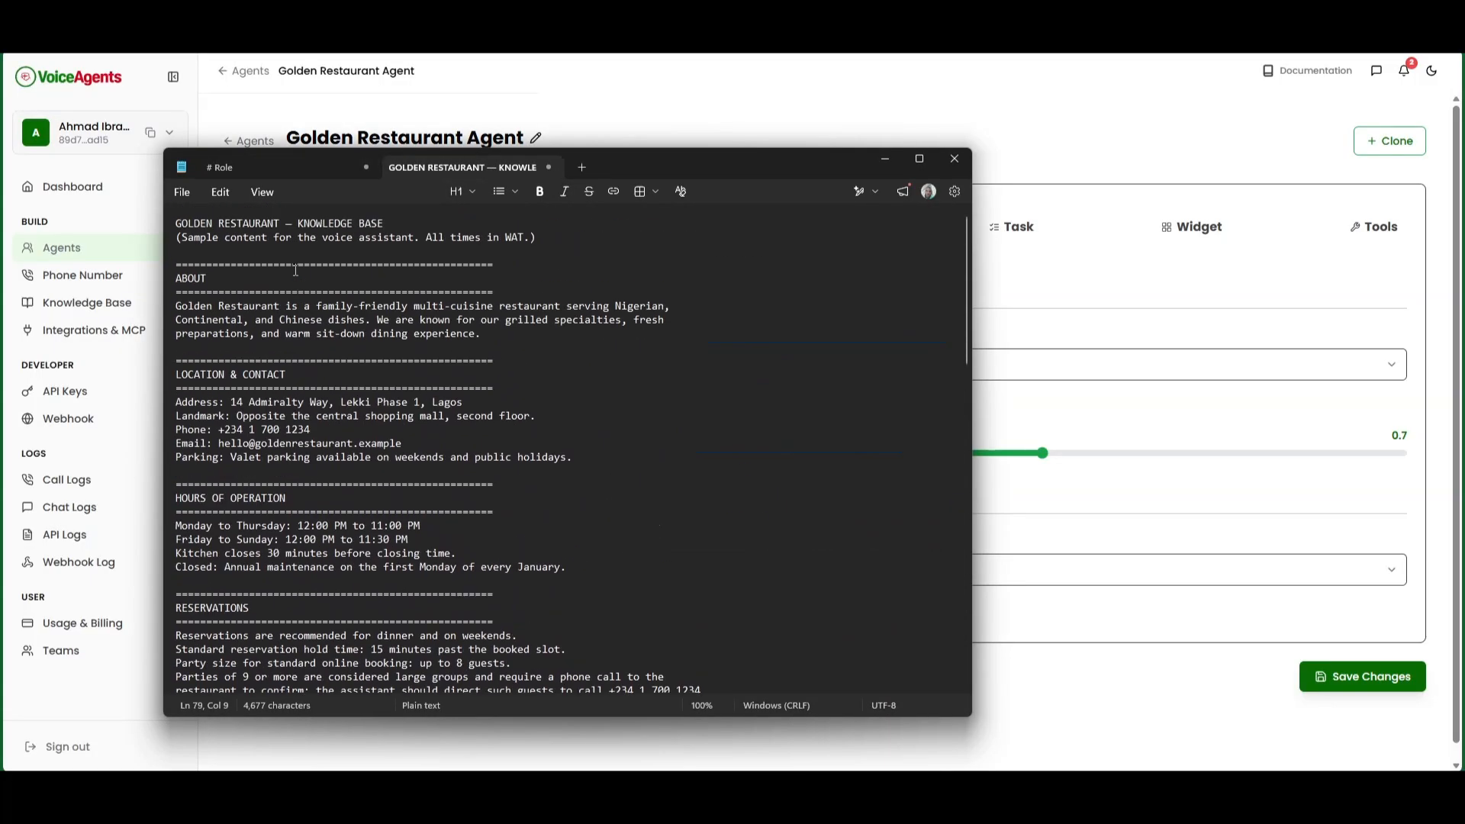
pyautogui.moveTo(200, 306); pyautogui.dragTo(446, 321)
pyautogui.click(329, 321)
pyautogui.scroll(-4, 330, 321)
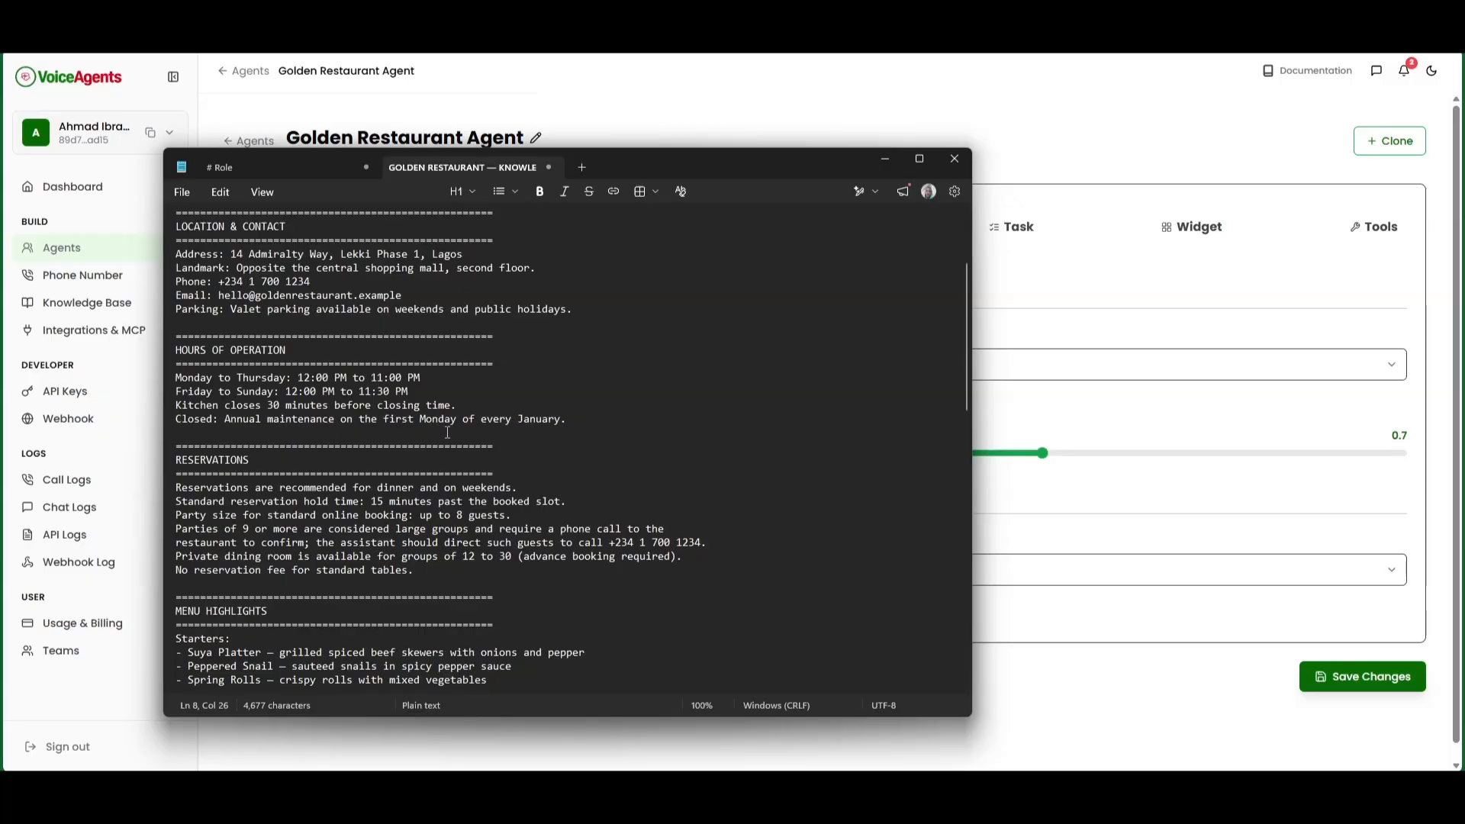
pyautogui.scroll(-4, 228, 328)
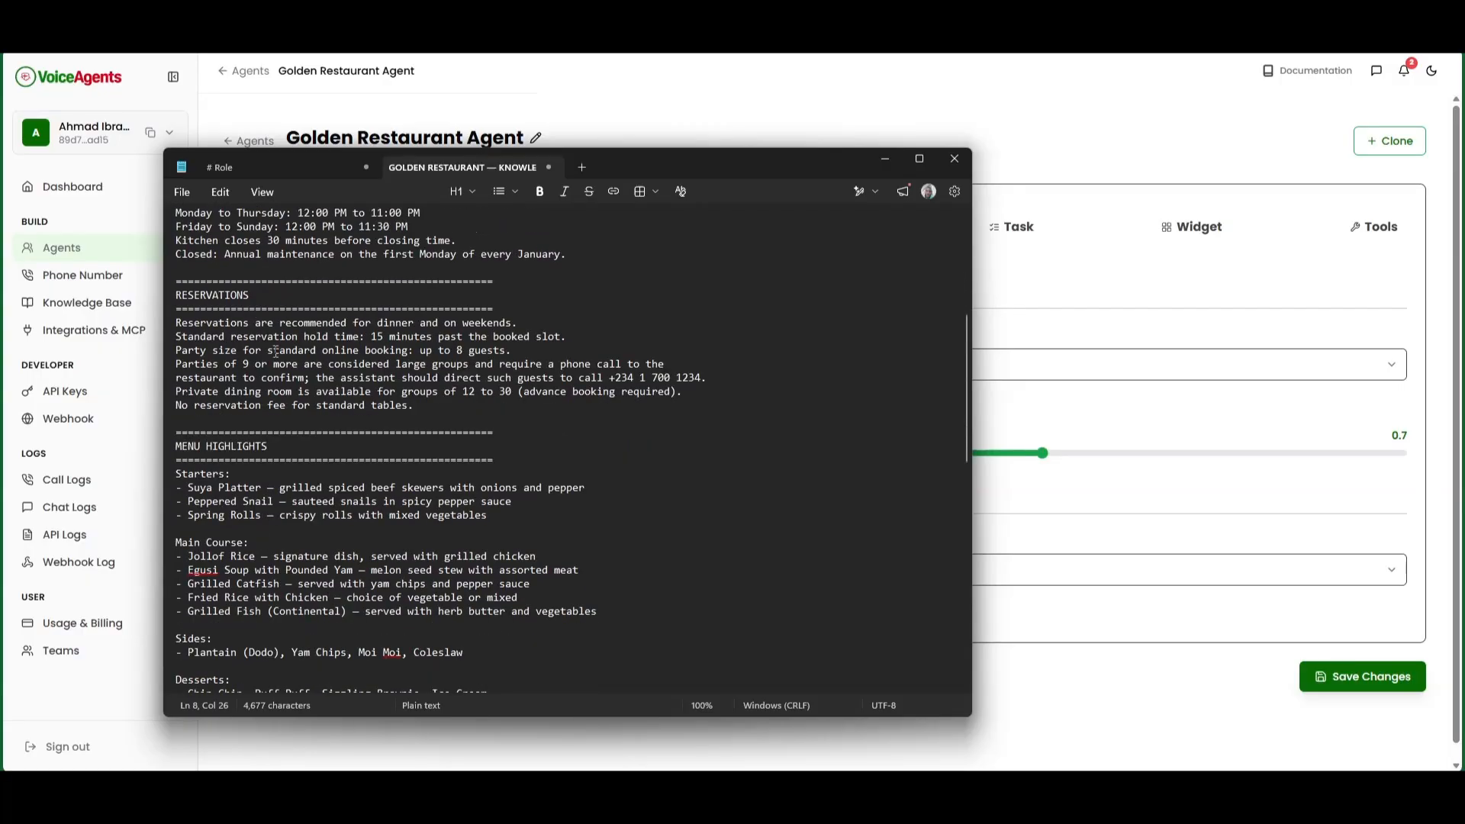
pyautogui.scroll(-3, 321, 451)
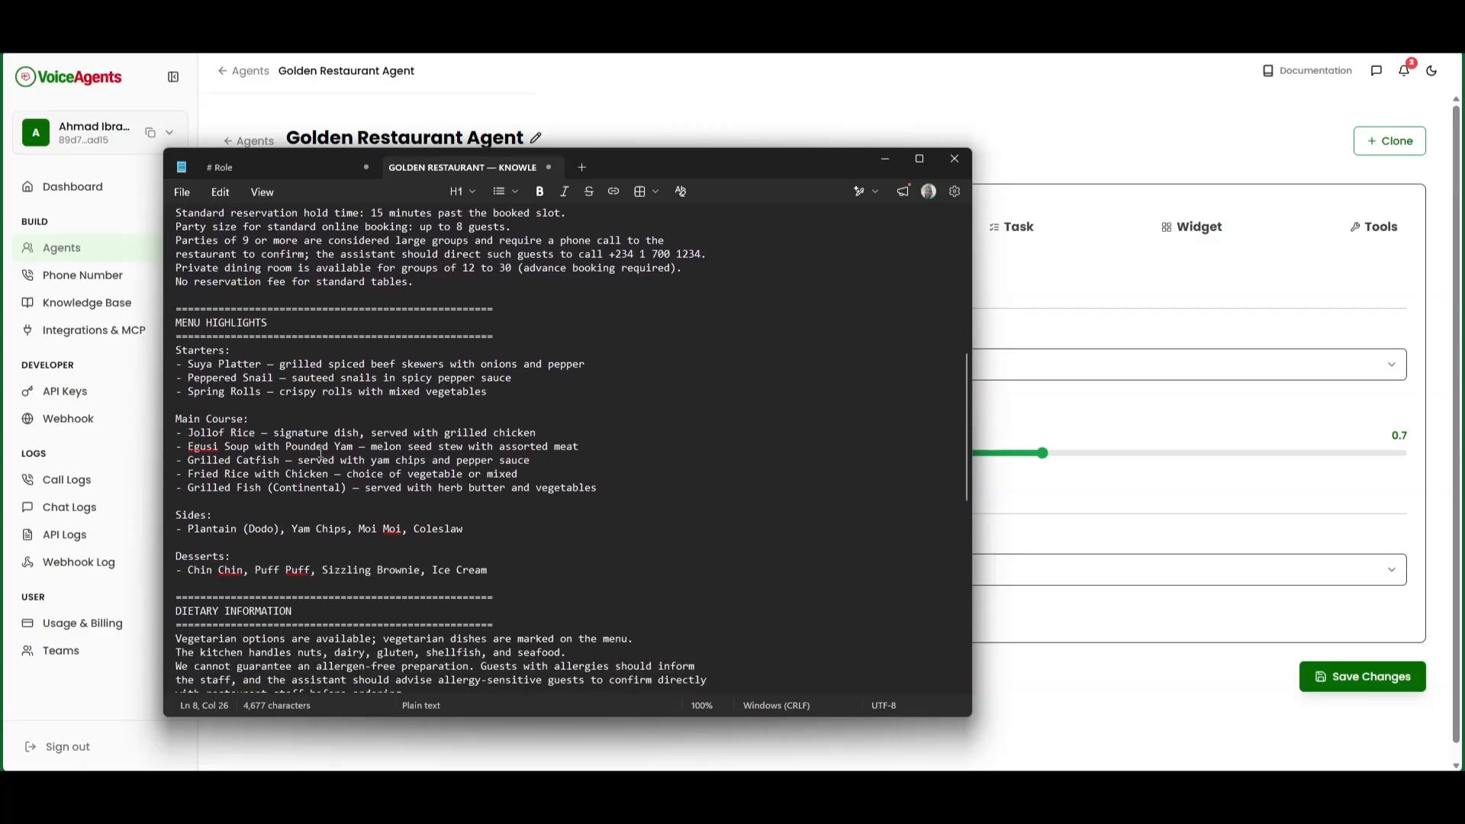
pyautogui.click(365, 475)
pyautogui.click(895, 157)
# - Link the Golden Restaurant Knowledge Base to the agent and save the LLM settings
pyautogui.click(412, 582)
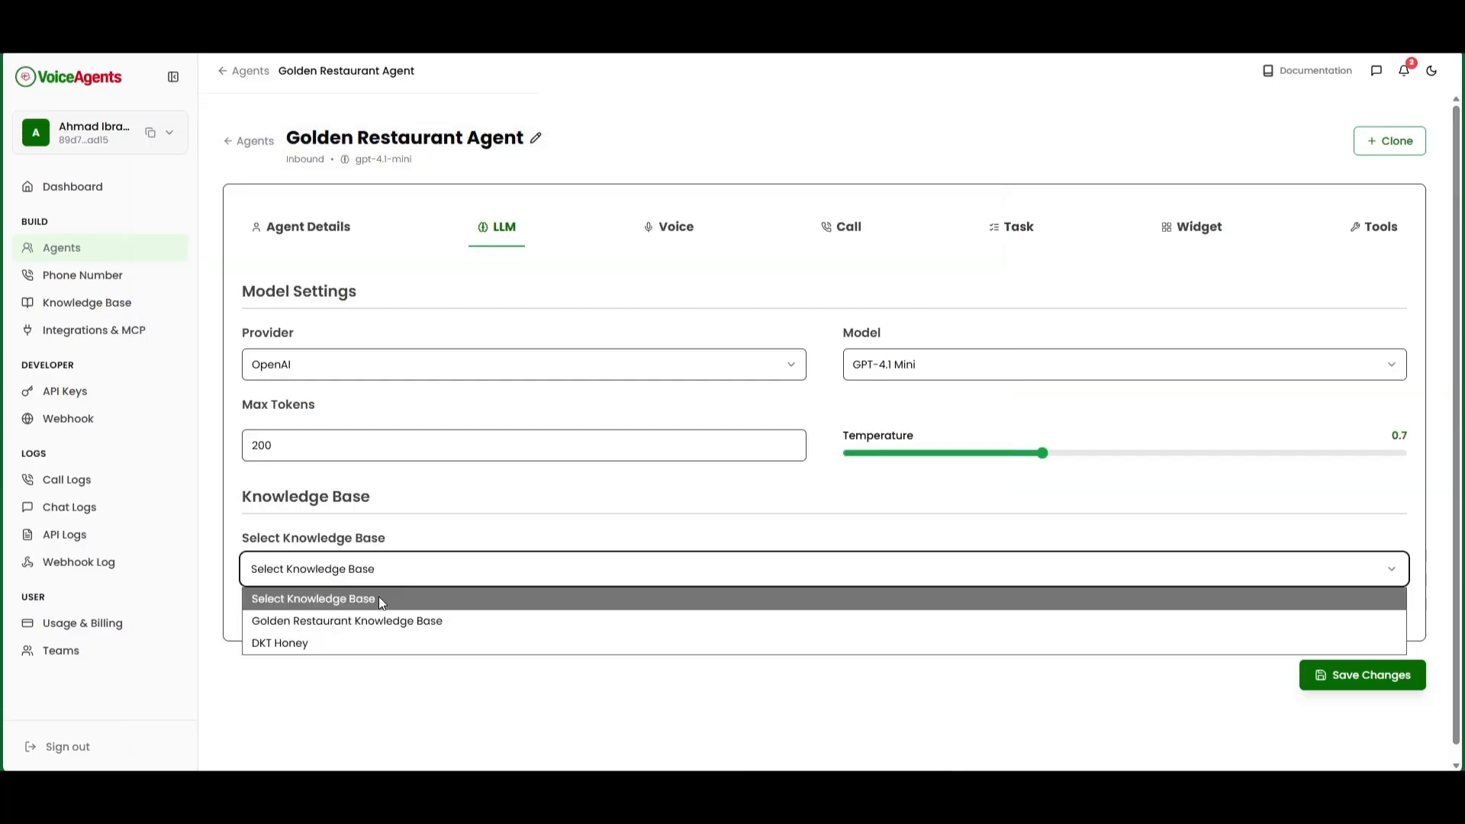
pyautogui.click(342, 621)
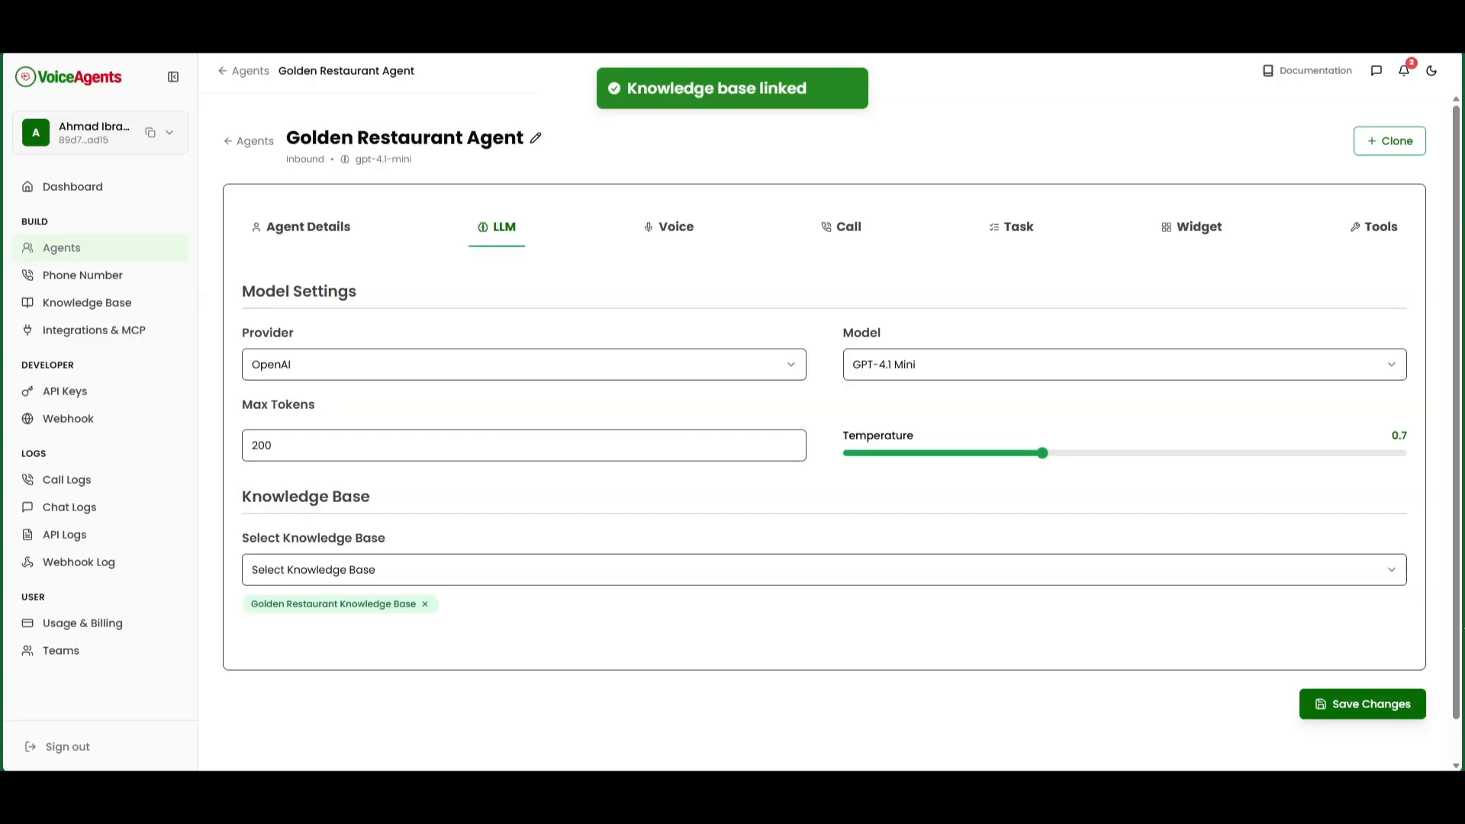
pyautogui.click(1367, 700)
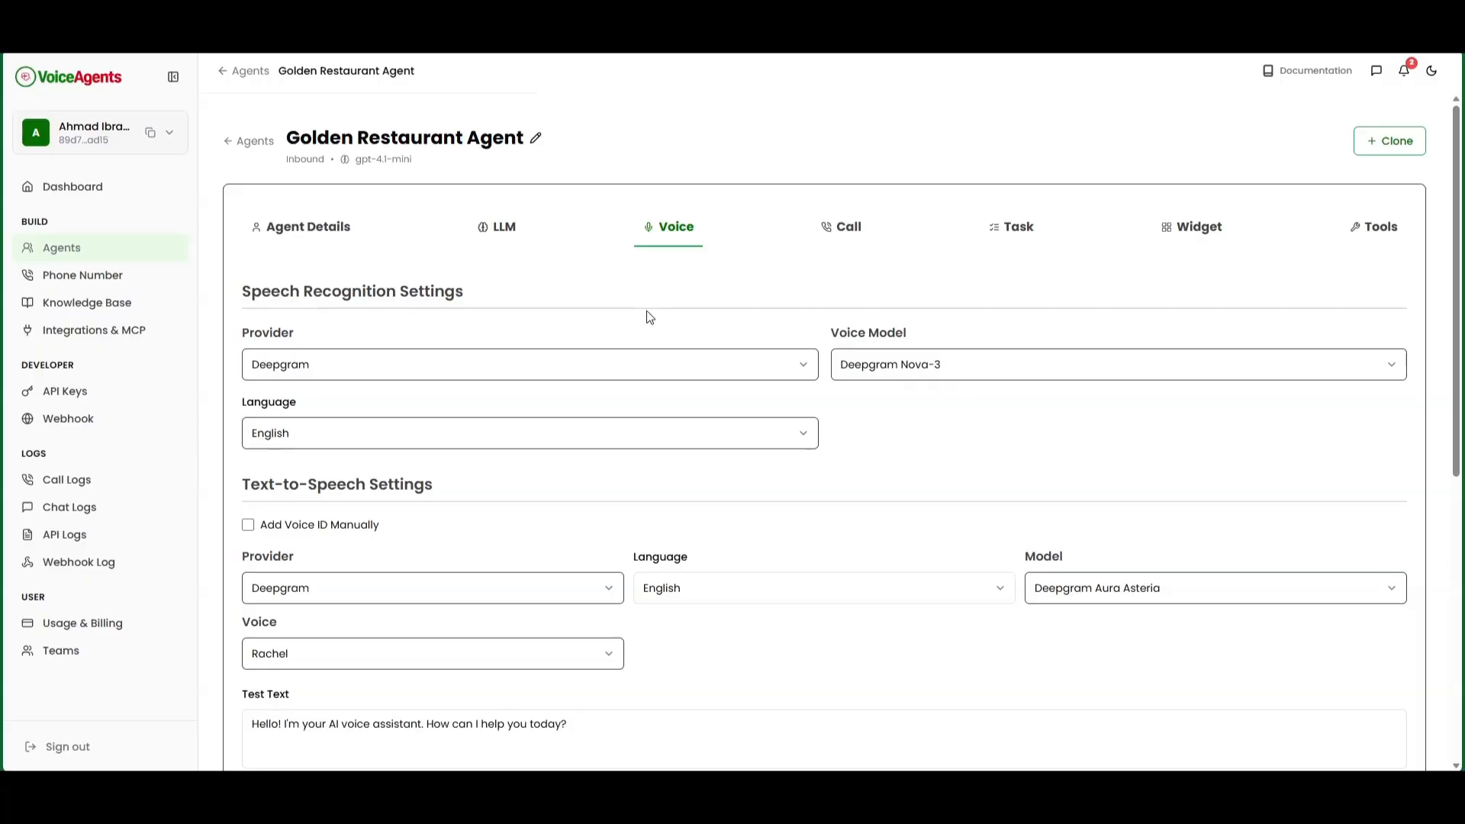
# - Try Spitch as the speech recognition provider and review the languages it offers
pyautogui.scroll(-1, 330, 343)
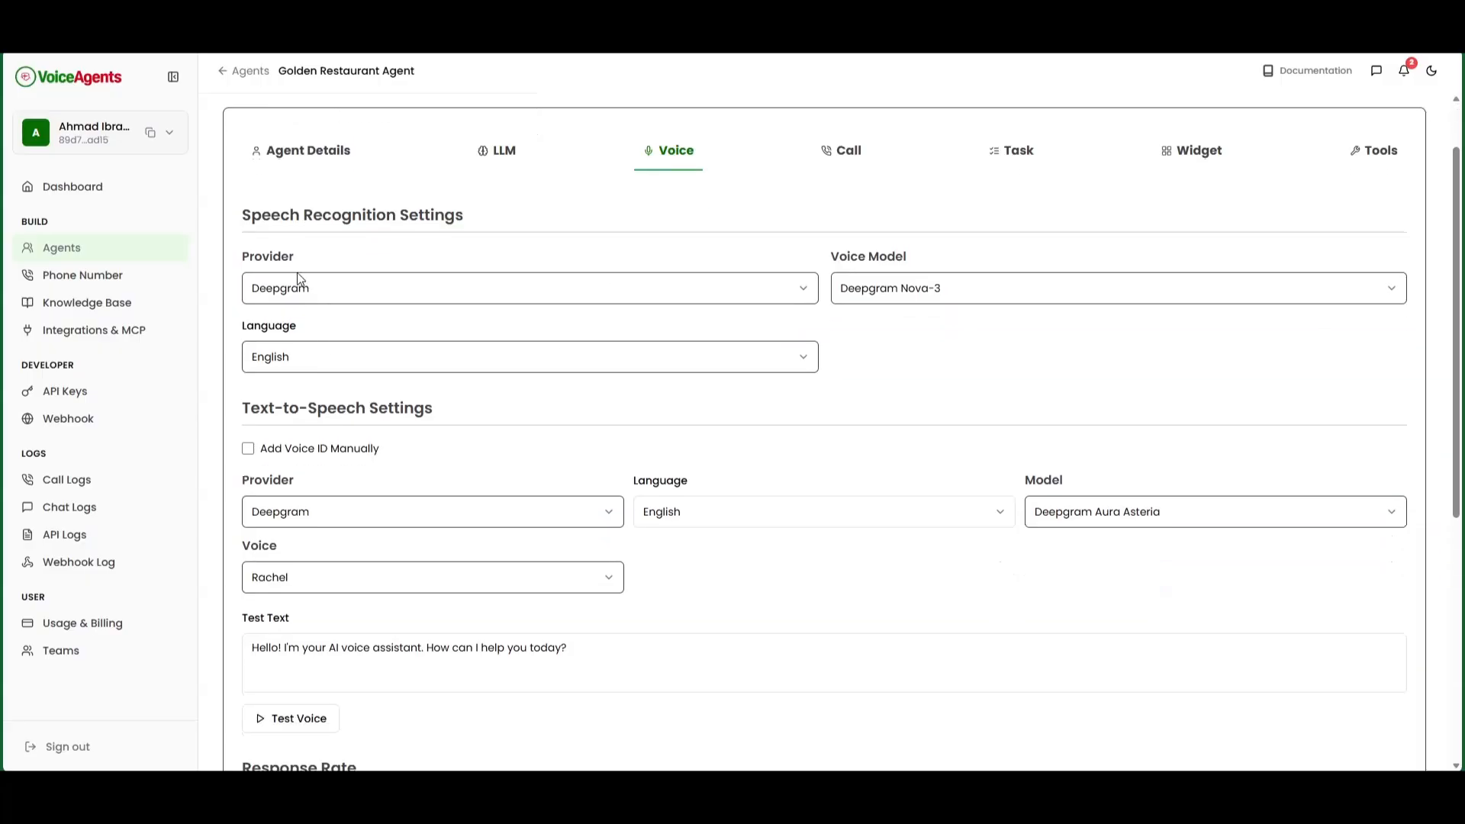
pyautogui.moveTo(244, 215); pyautogui.dragTo(458, 216)
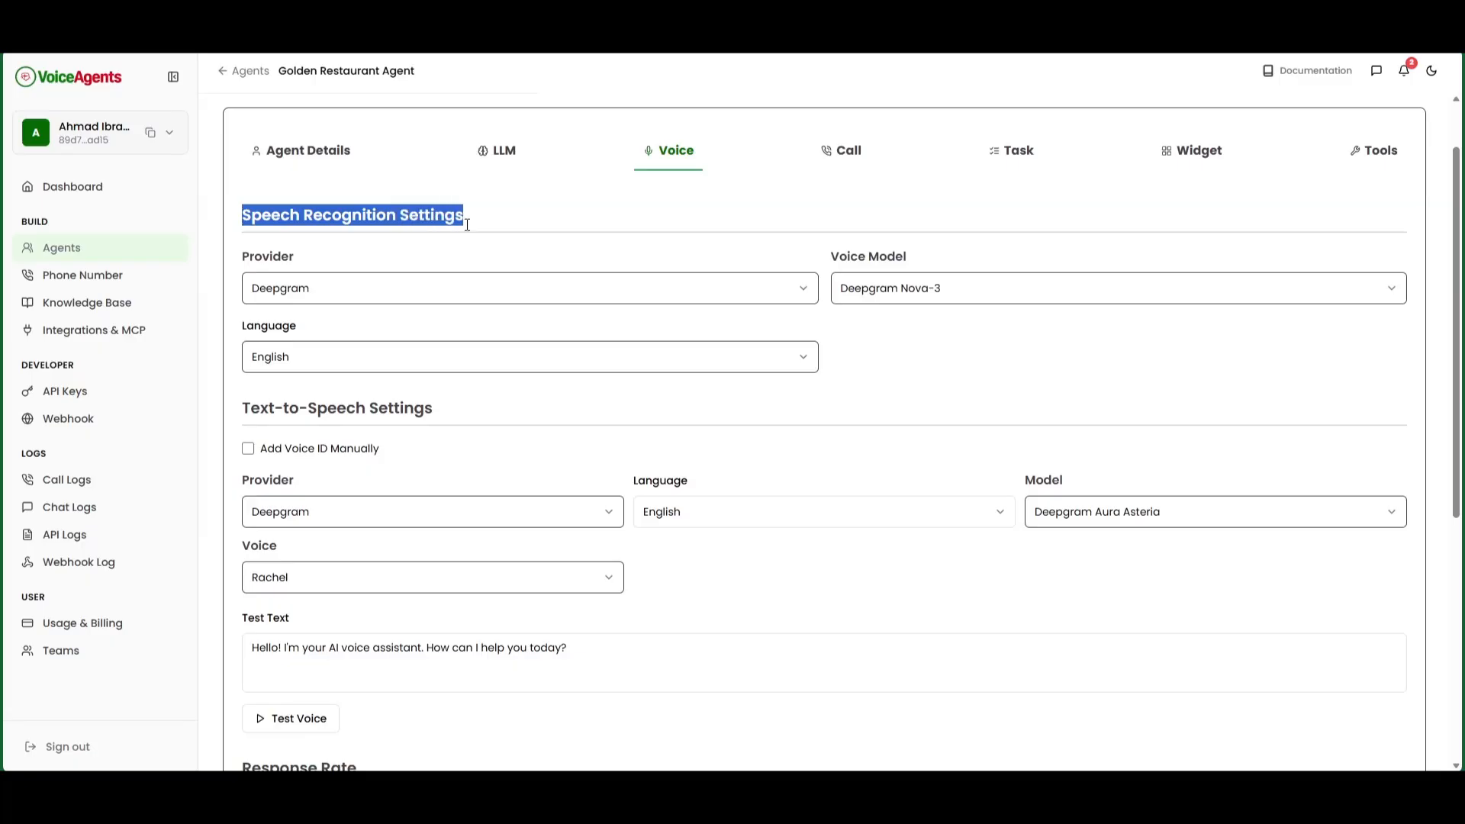
pyautogui.click(461, 251)
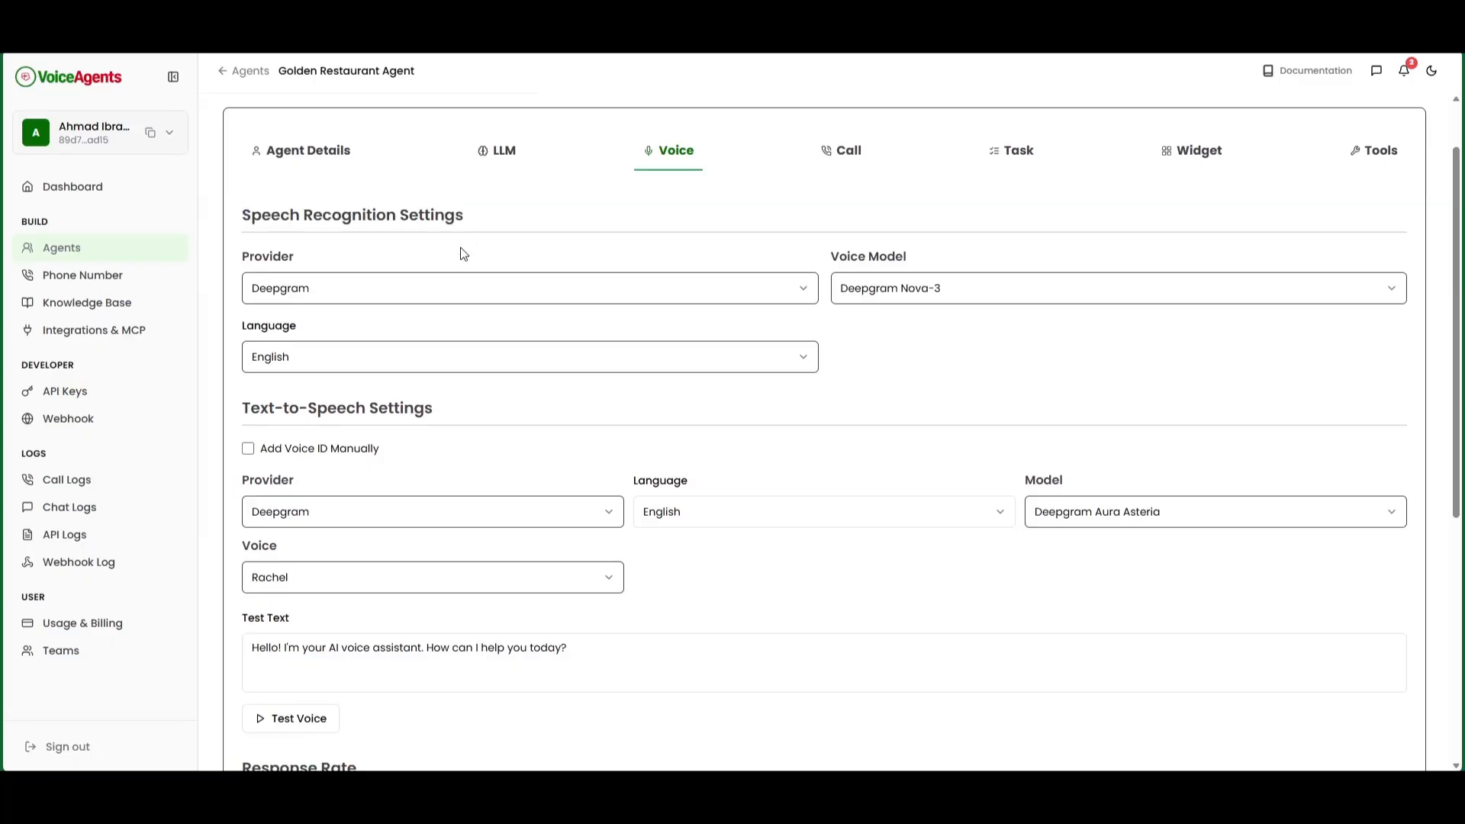
pyautogui.click(318, 290)
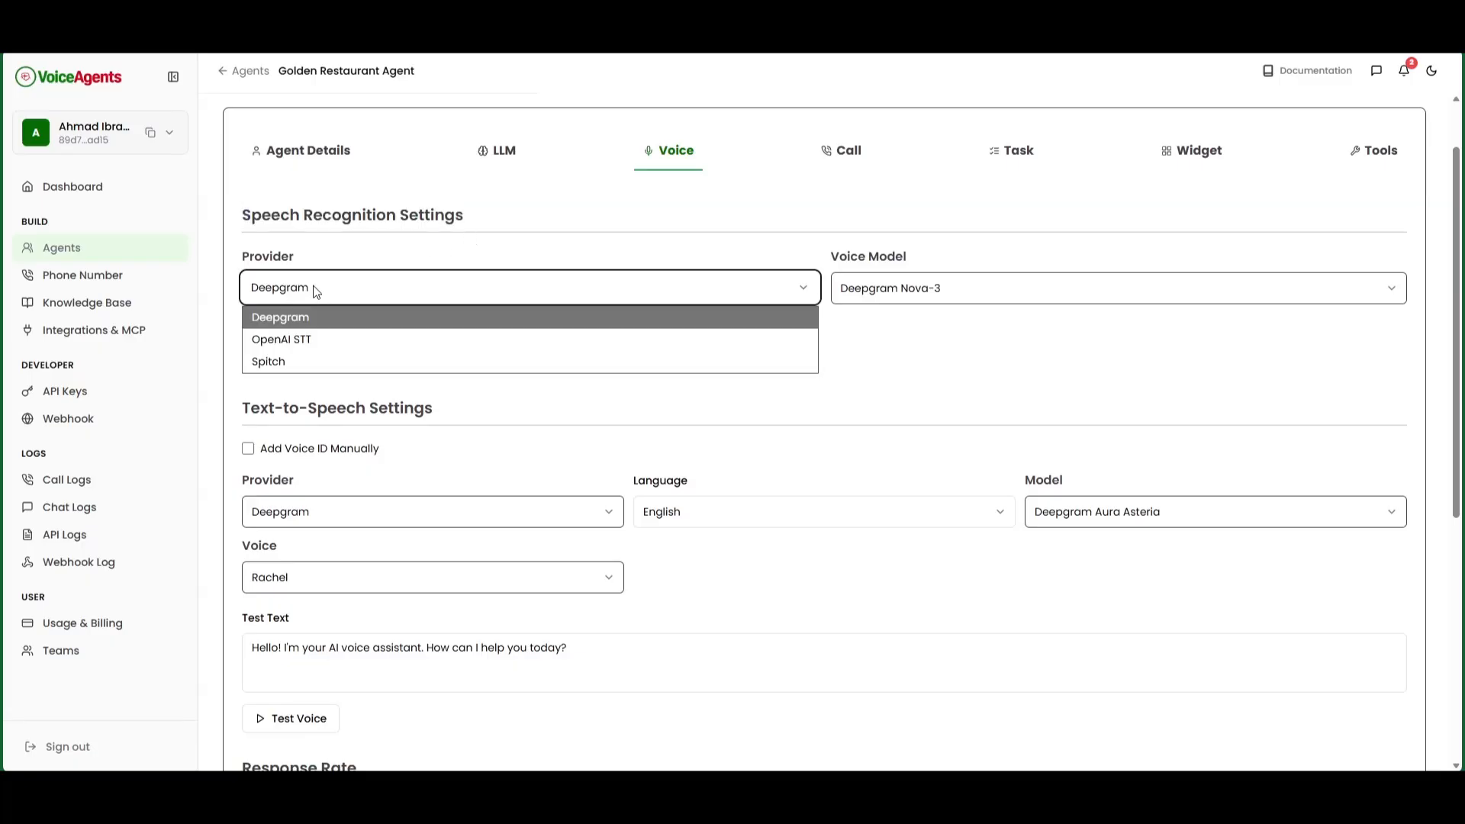
pyautogui.click(287, 362)
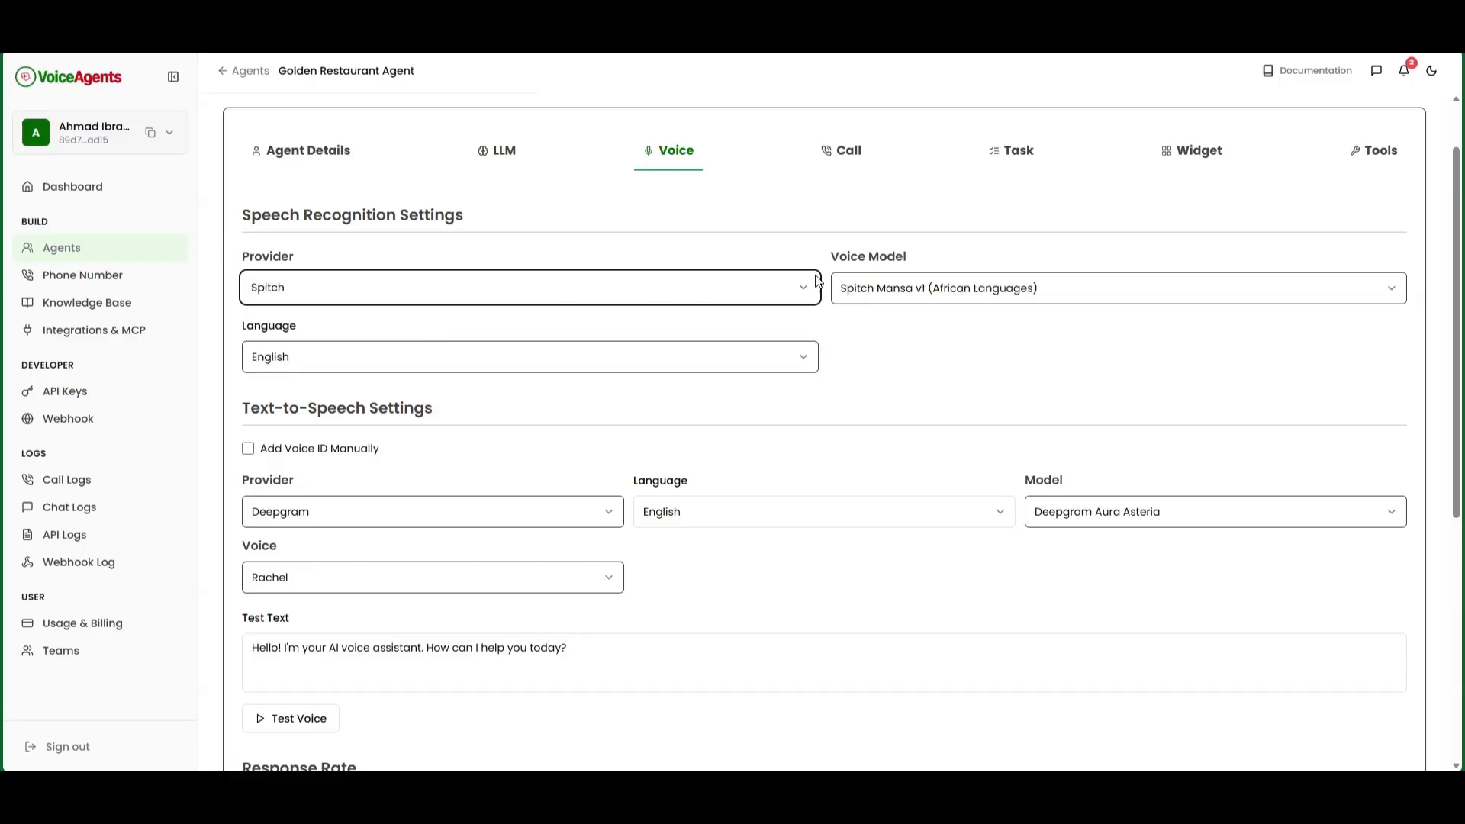
pyautogui.click(695, 356)
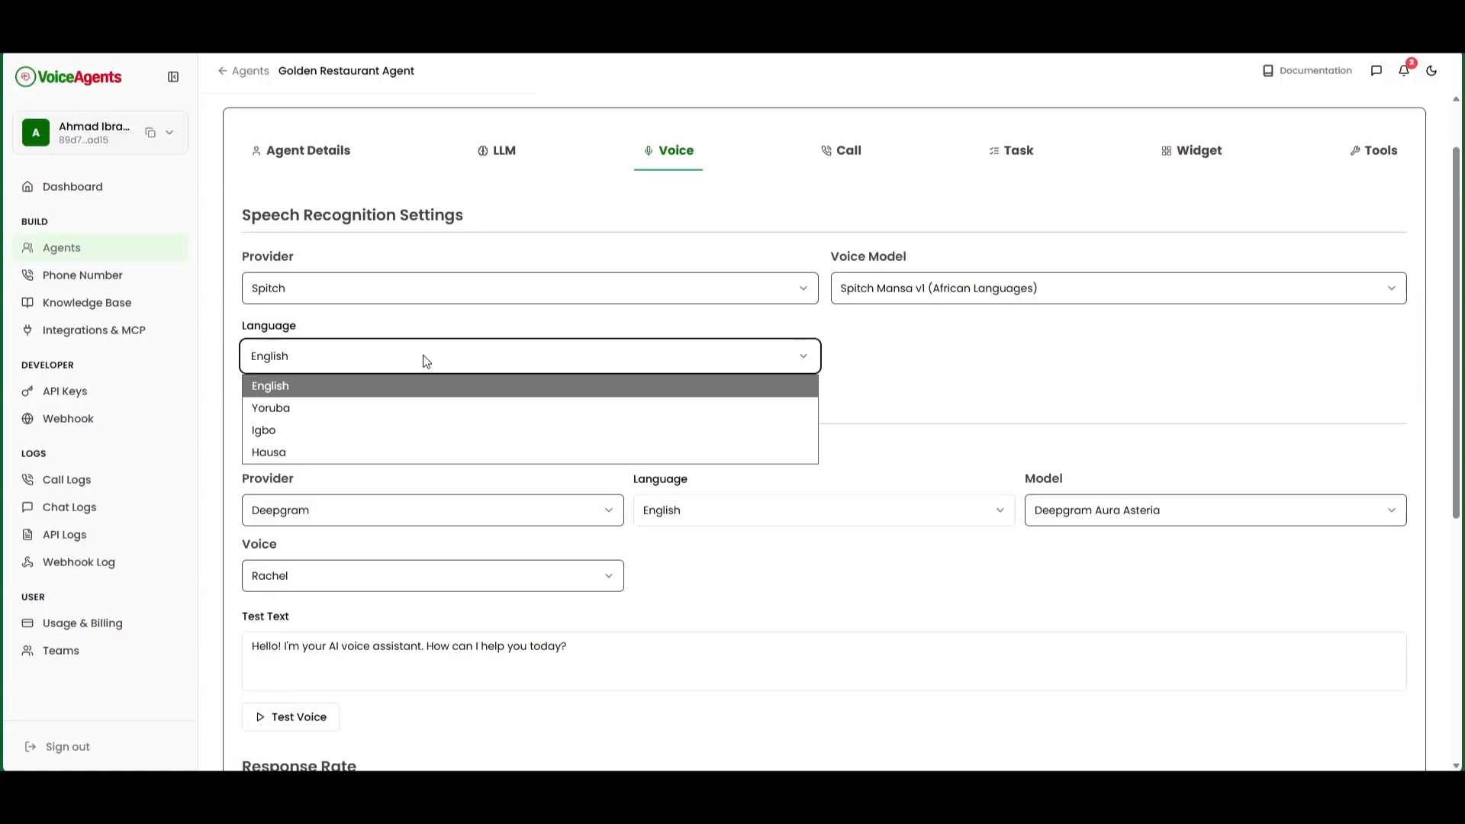
# - Try OpenAI STT as the speech recognition provider and look through its supported languages
pyautogui.click(359, 296)
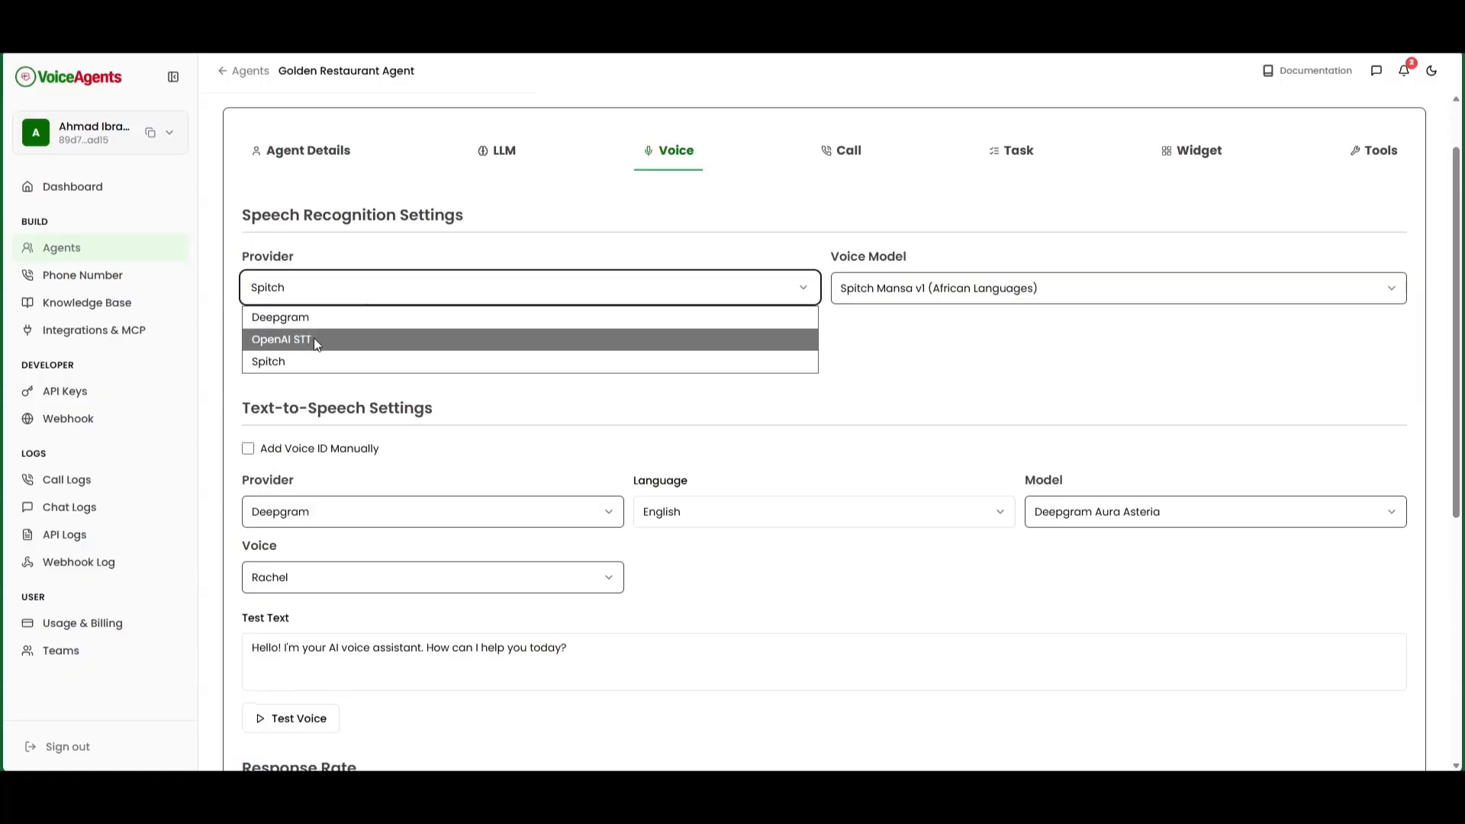
pyautogui.click(315, 341)
pyautogui.click(561, 352)
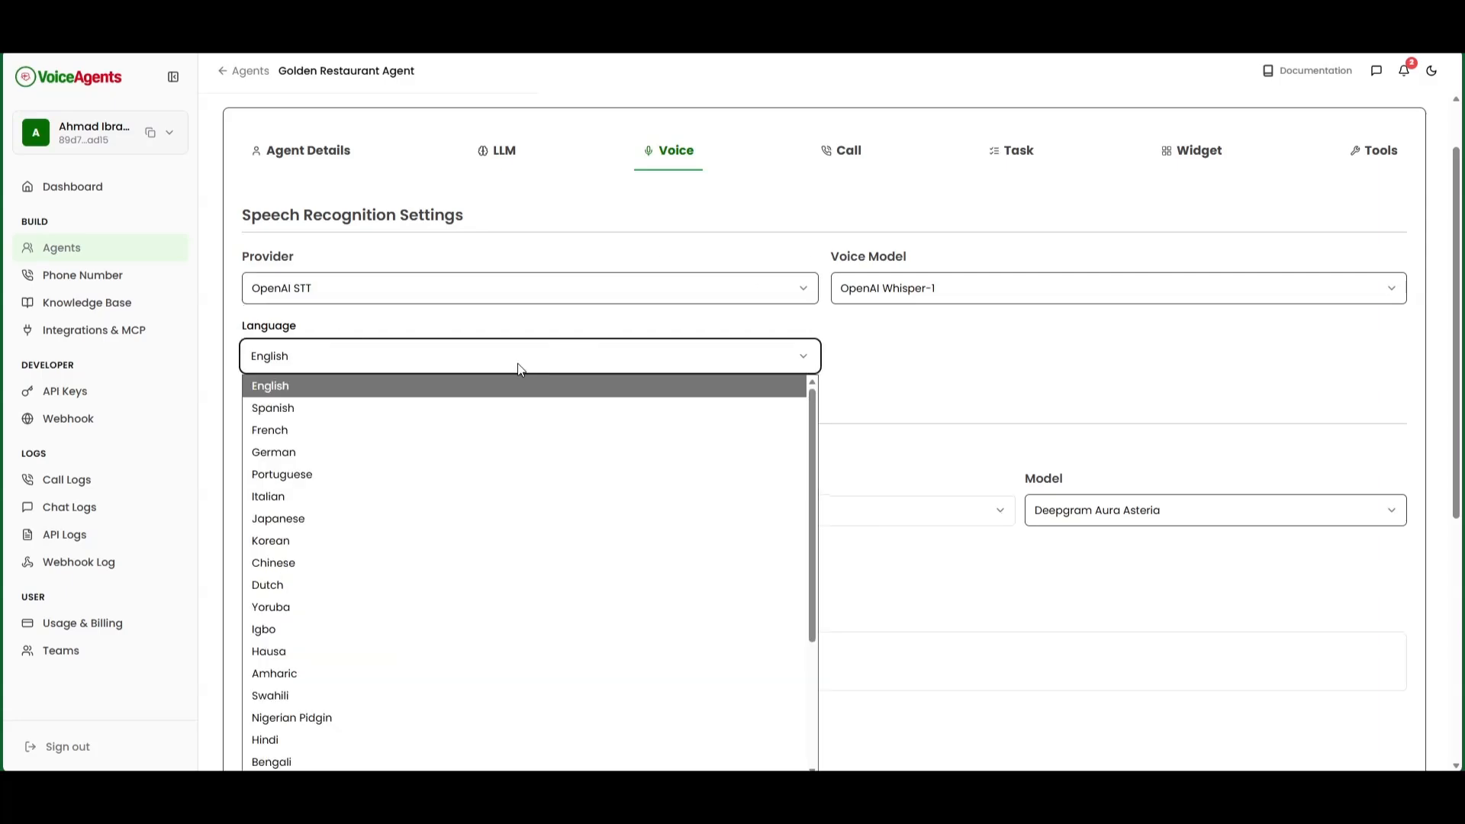
pyautogui.scroll(-3, 435, 510)
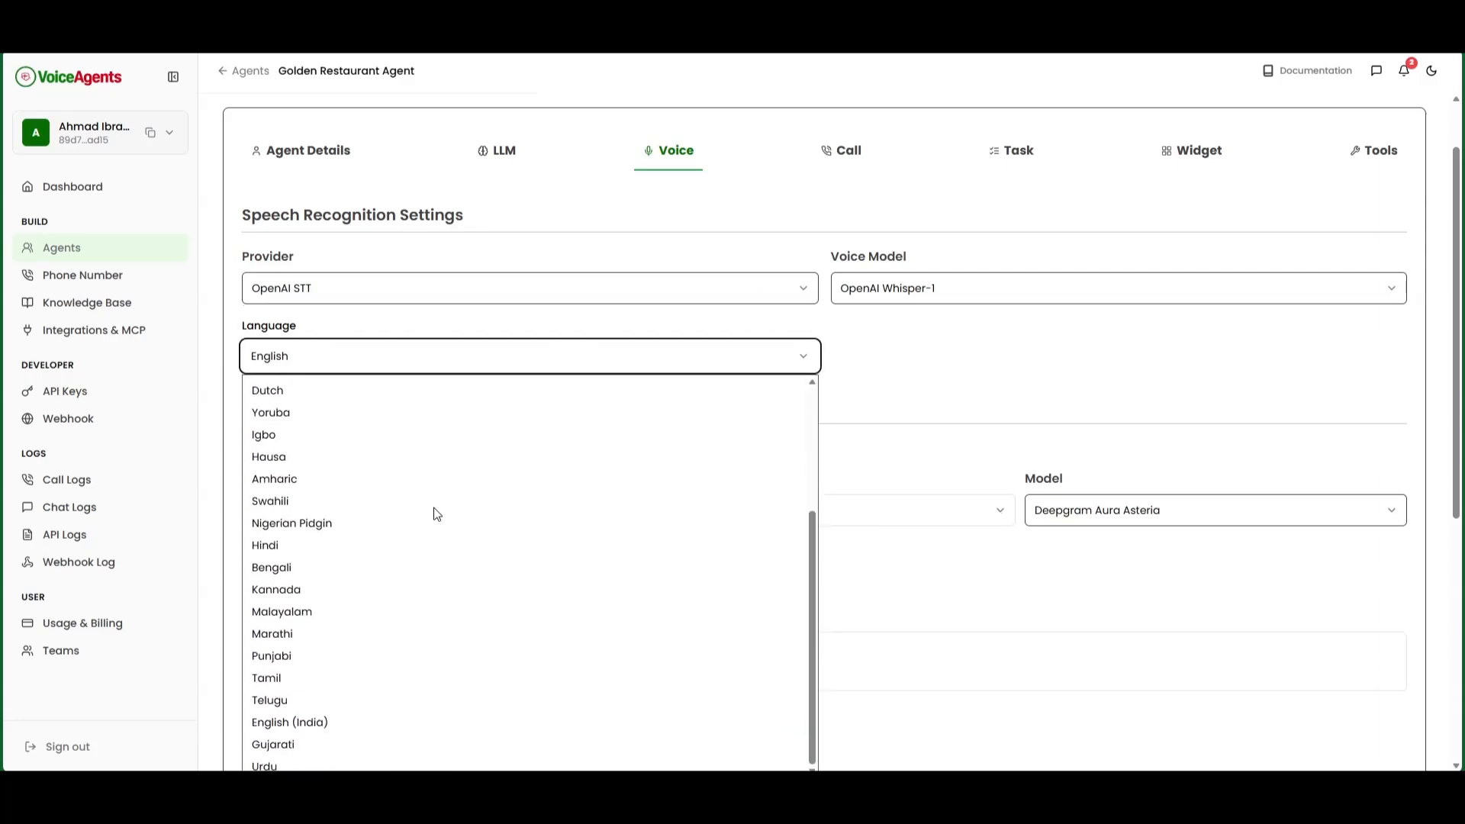
pyautogui.click(899, 334)
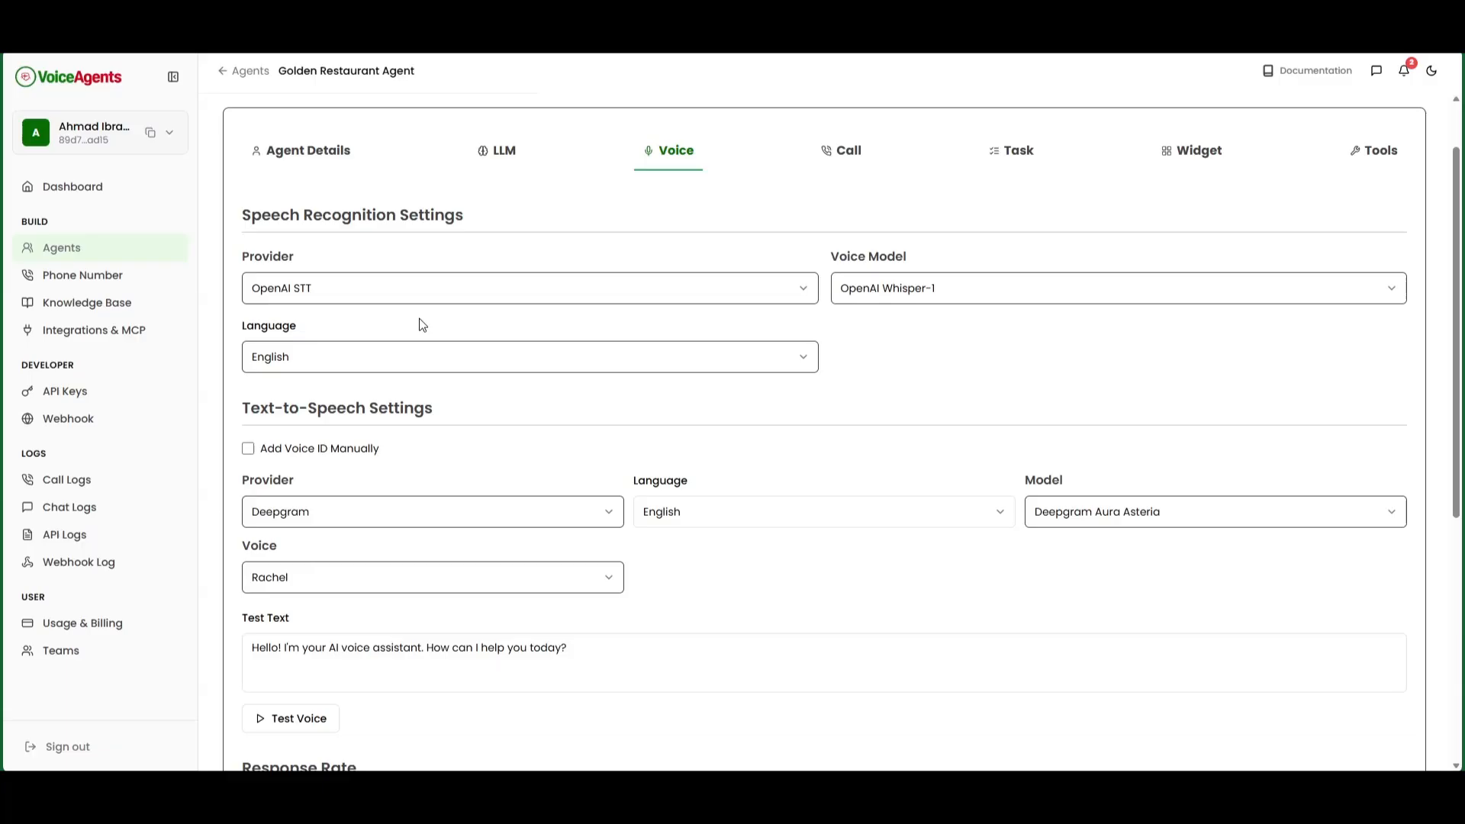
# - Set the speech recognition provider to Spitch and its language to Yoruba
pyautogui.scroll(-1, 422, 321)
pyautogui.click(399, 214)
pyautogui.click(312, 285)
pyautogui.click(311, 282)
pyautogui.click(290, 331)
# - Try Spitch as the text-to-speech provider and review its available voices and languages
pyautogui.scroll(-2, 337, 359)
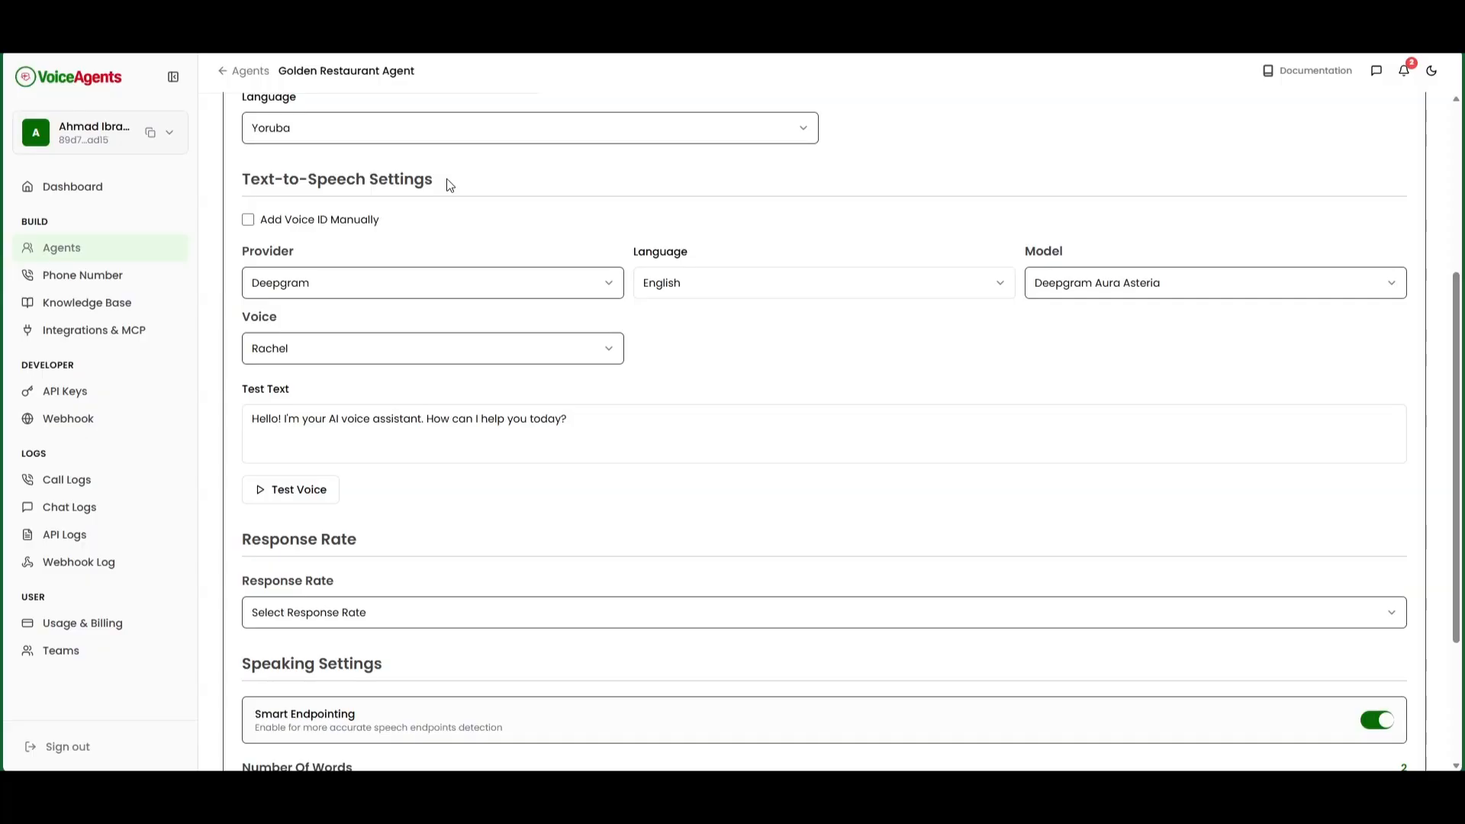
pyautogui.click(364, 289)
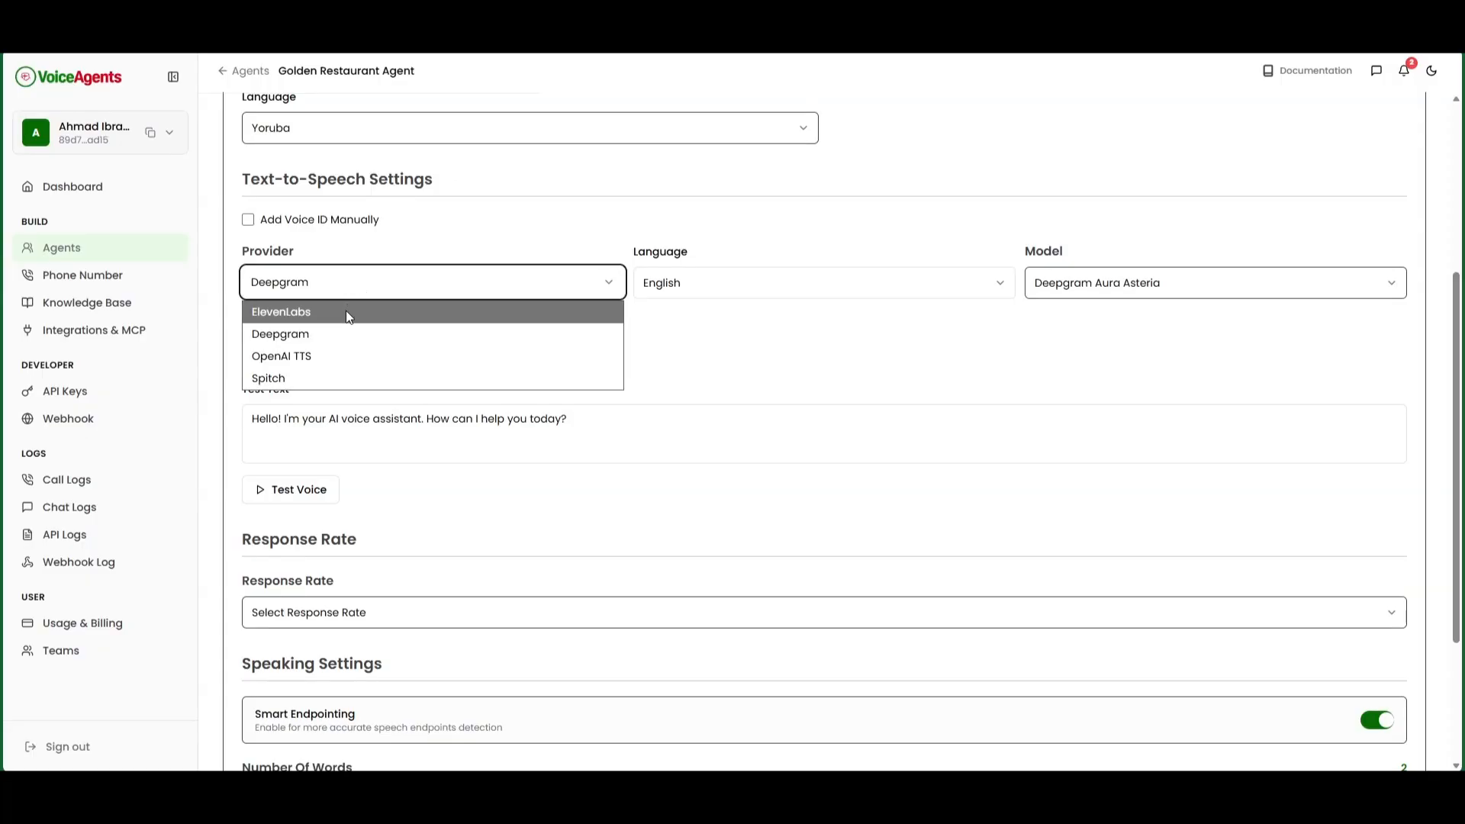
pyautogui.click(341, 377)
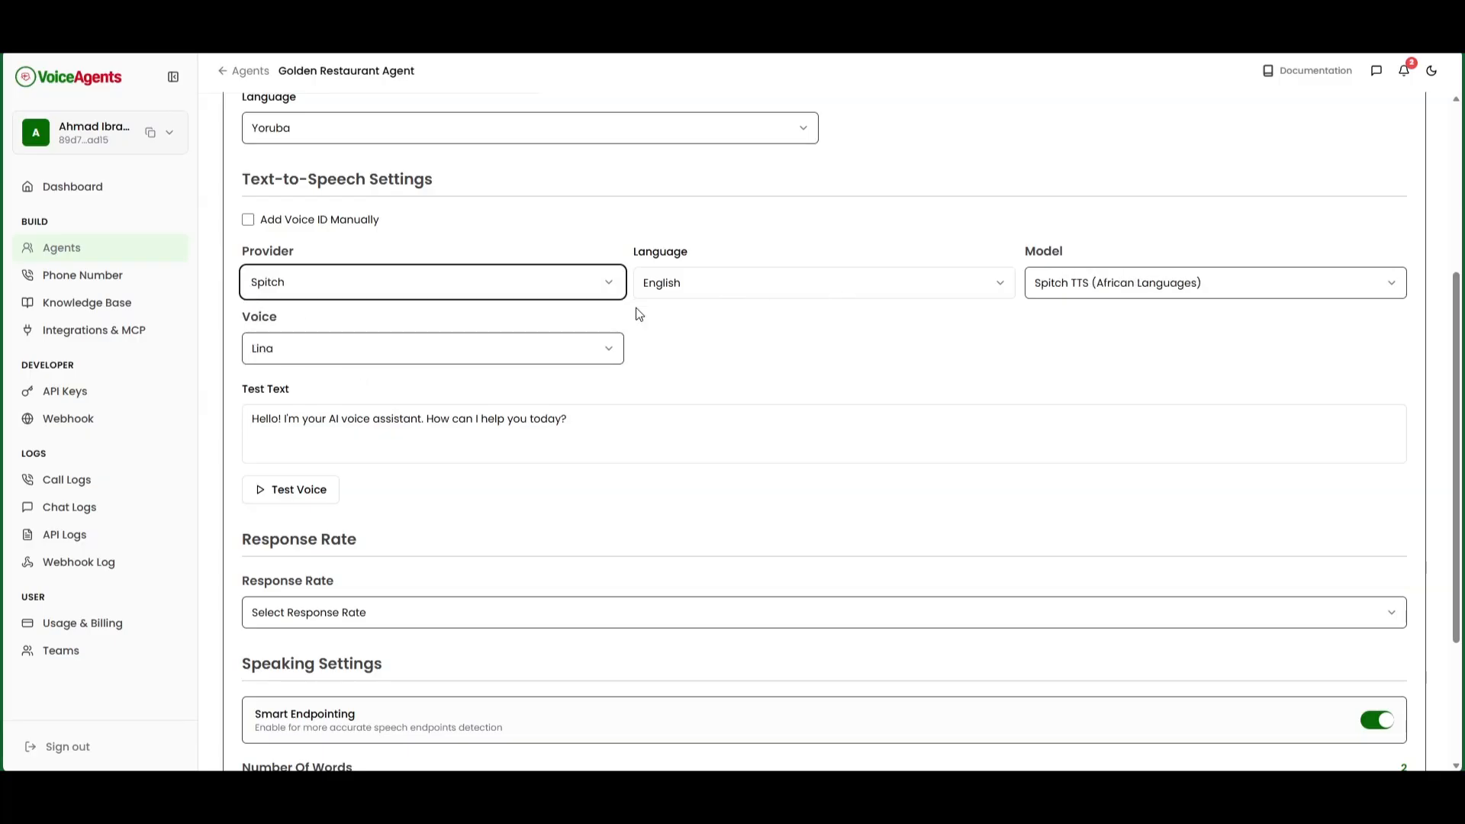
pyautogui.click(585, 355)
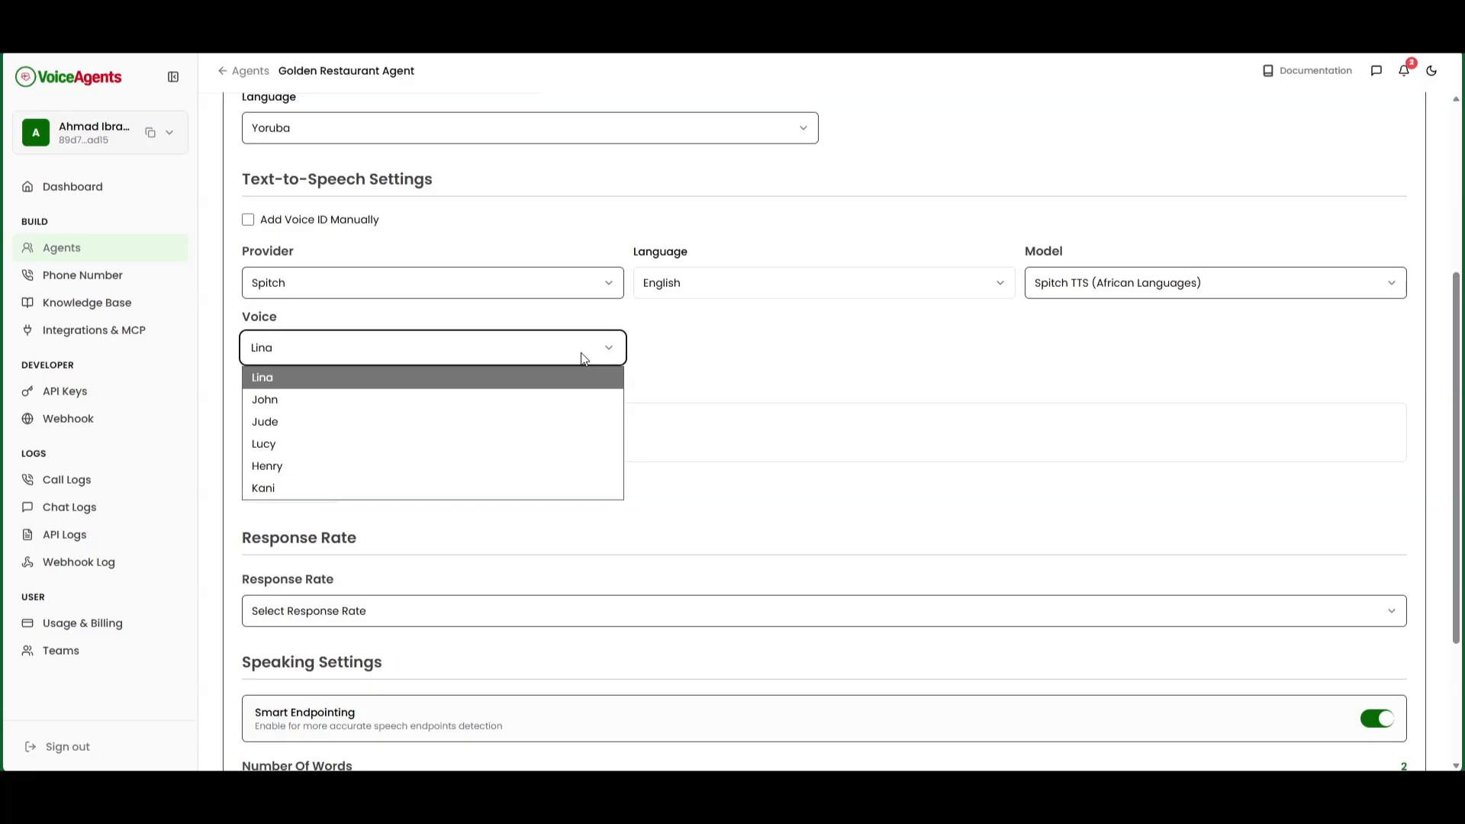
pyautogui.click(713, 294)
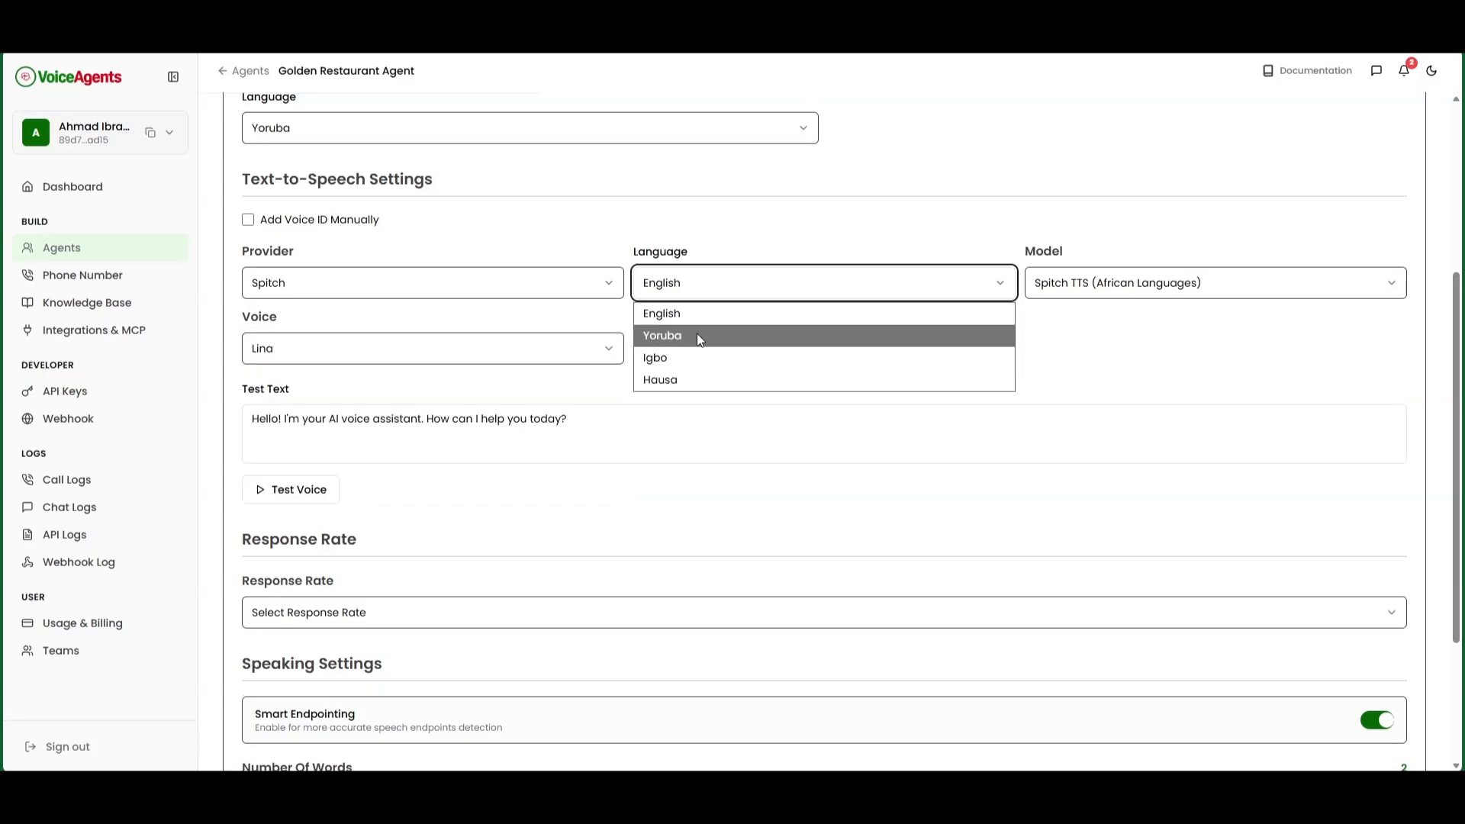
pyautogui.click(1066, 355)
# - Try ElevenLabs as the text-to-speech provider, check its languages, and play the test text with the Bella voice
pyautogui.click(446, 296)
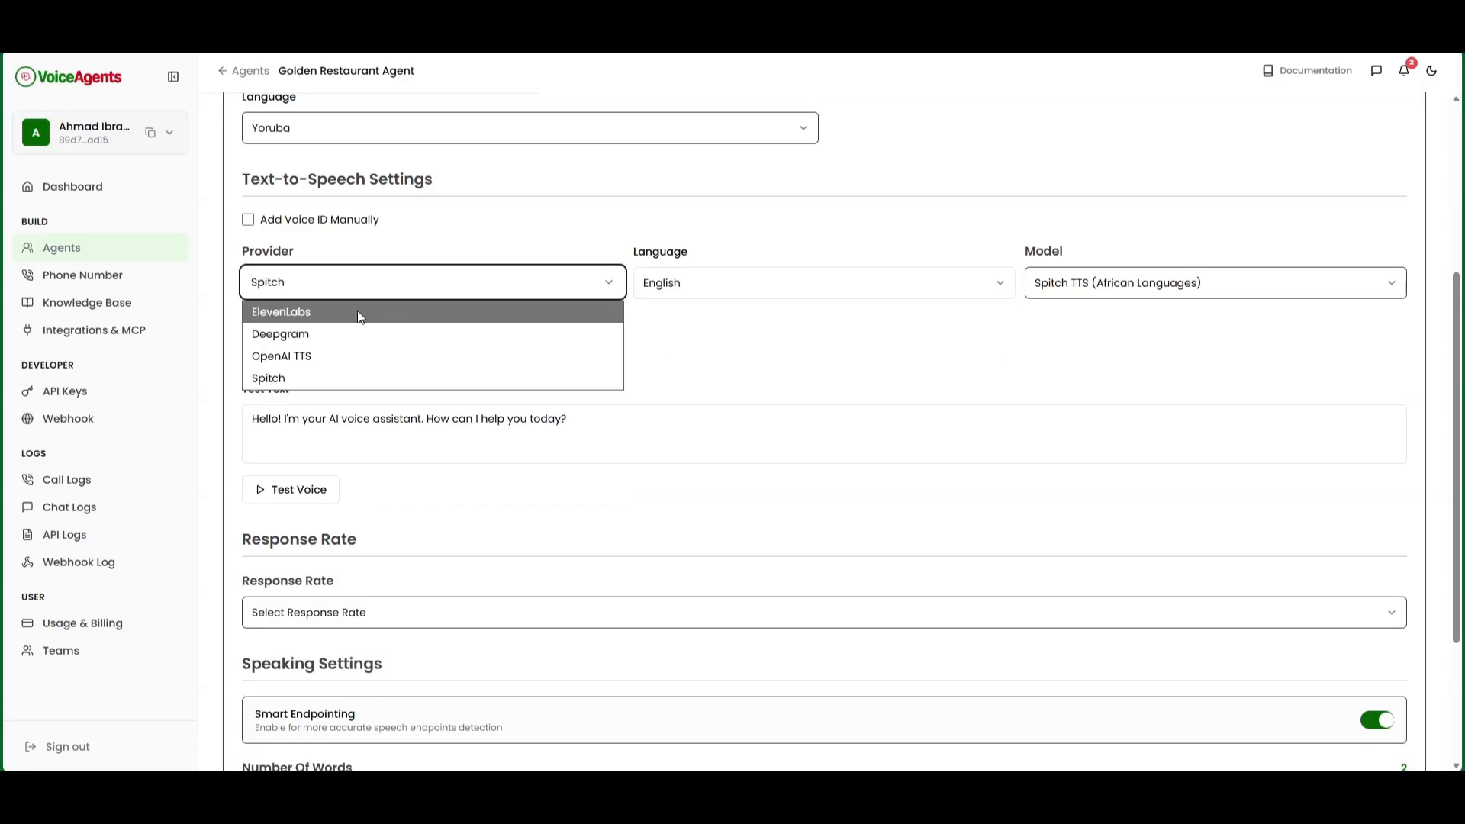
pyautogui.click(357, 313)
pyautogui.click(672, 284)
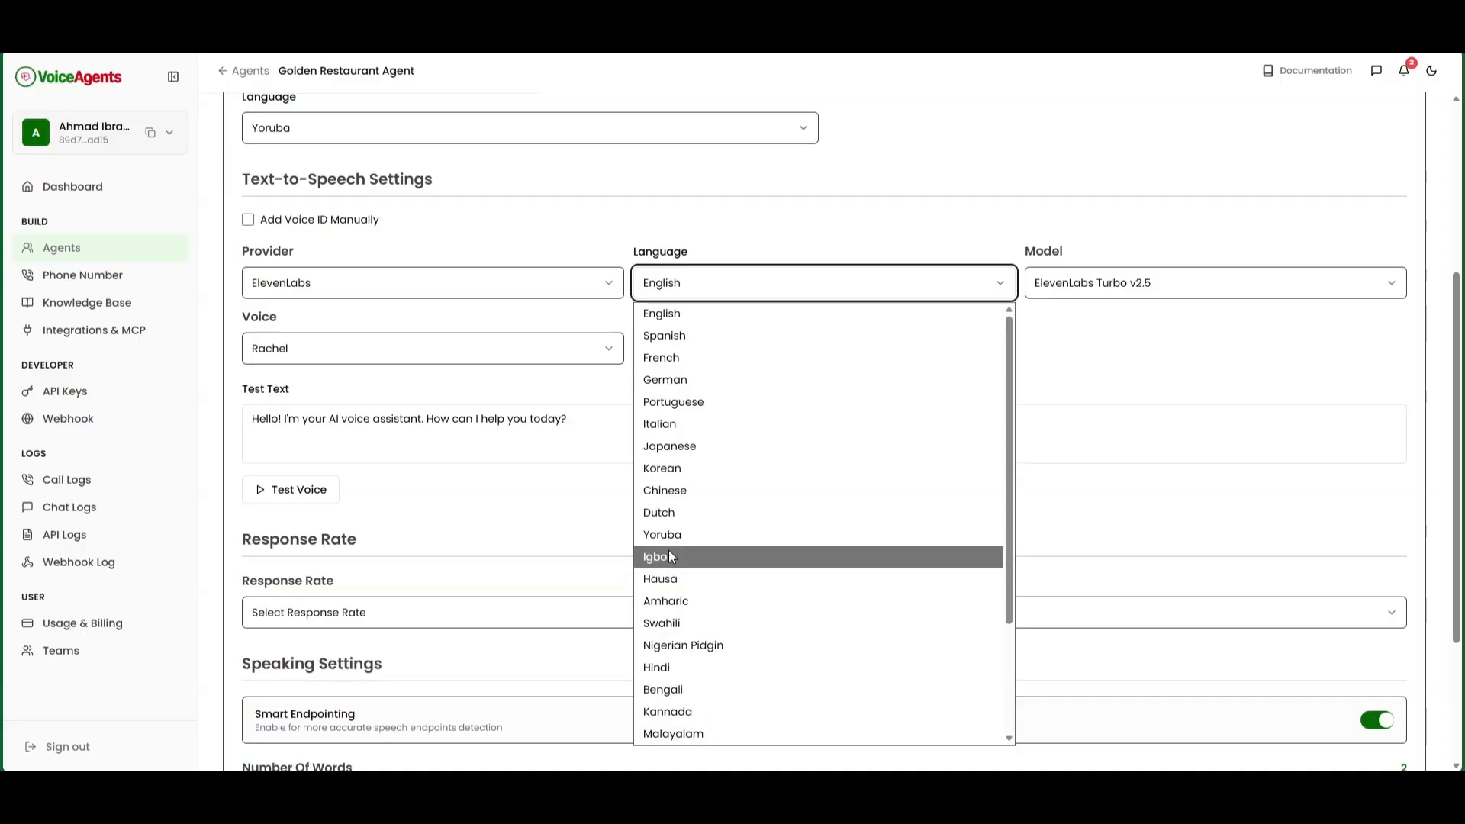
pyautogui.click(1108, 352)
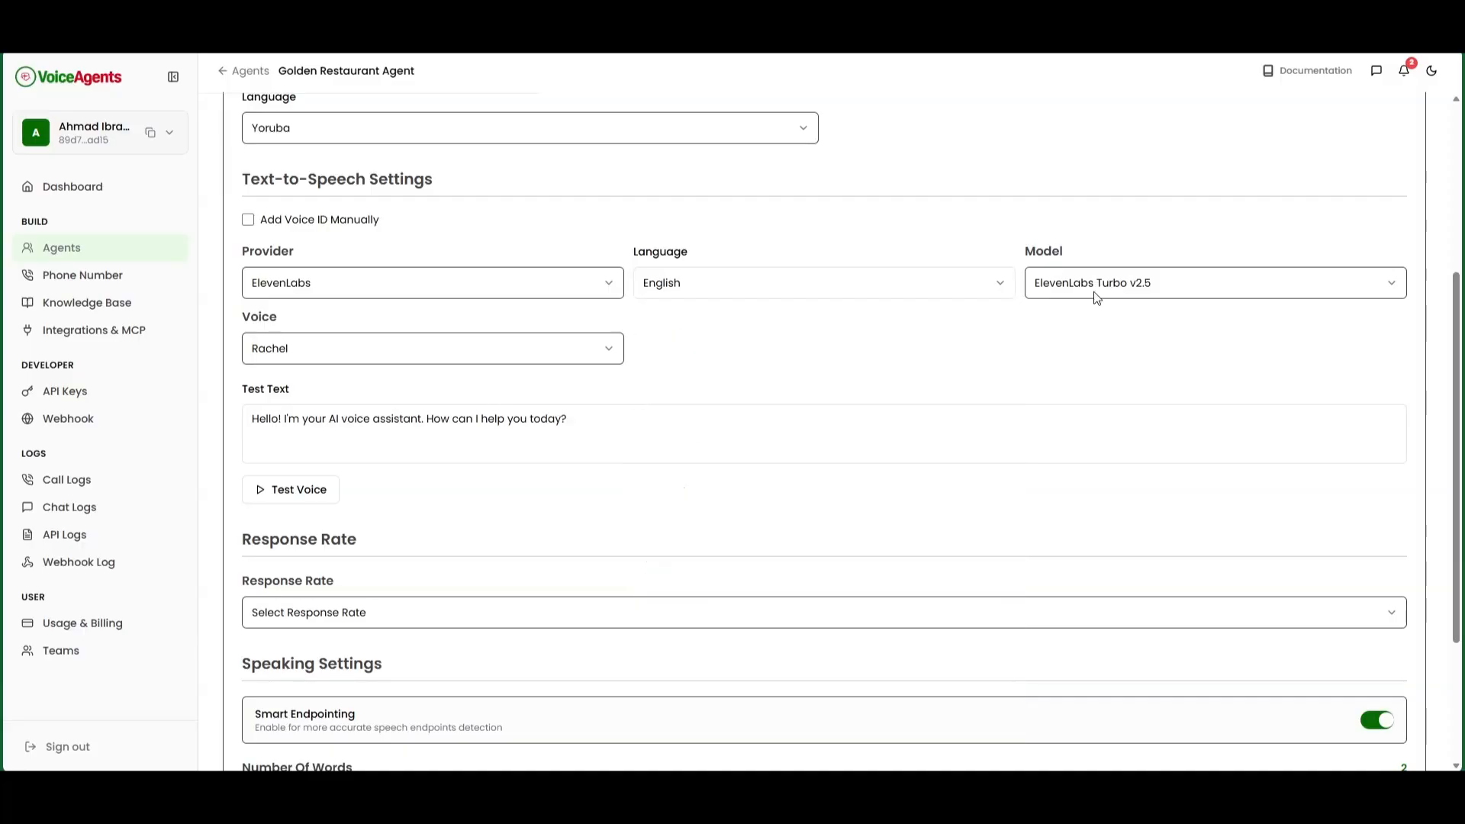
pyautogui.click(396, 356)
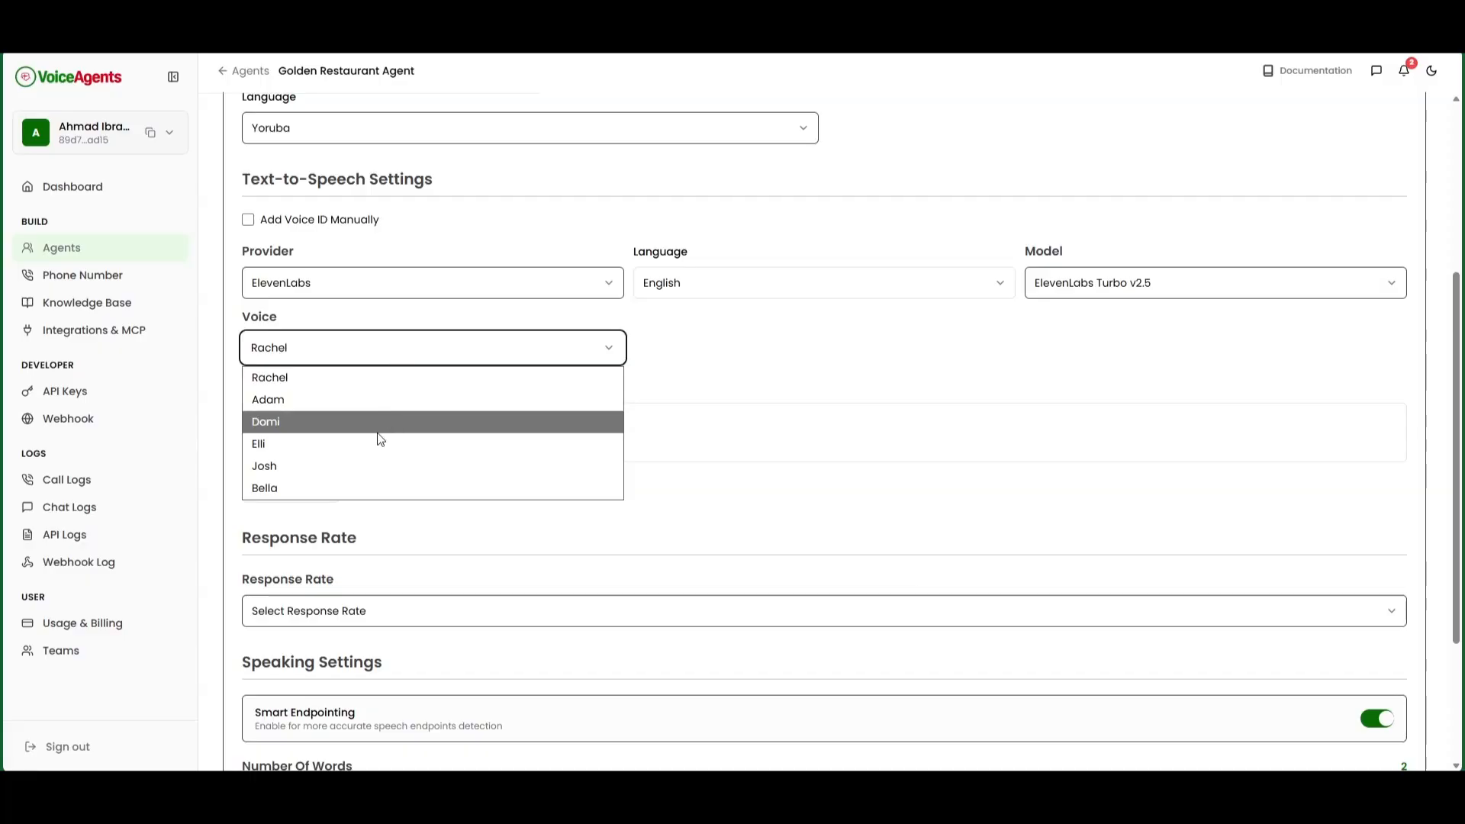
pyautogui.click(363, 486)
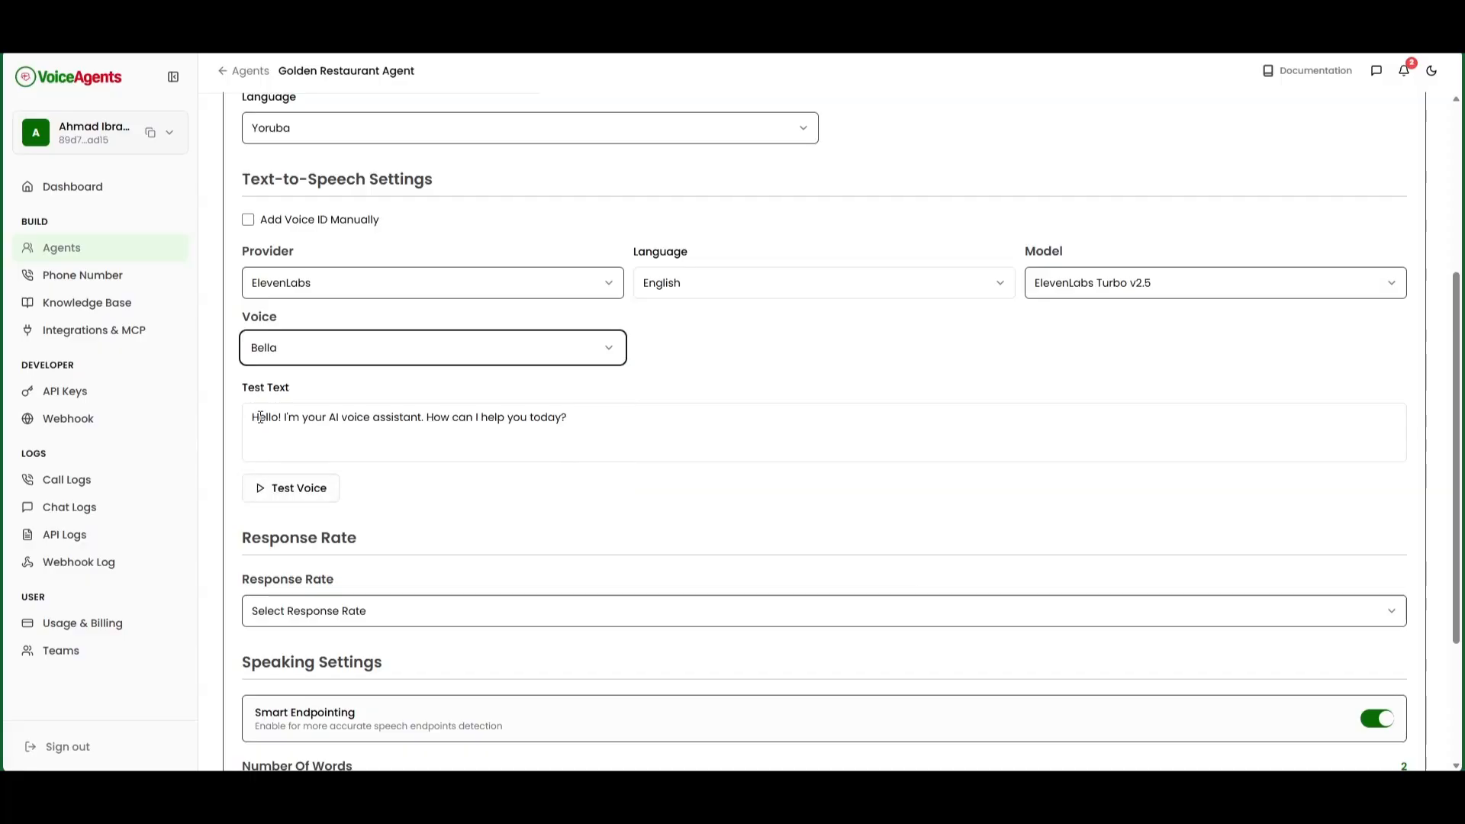
pyautogui.click(263, 489)
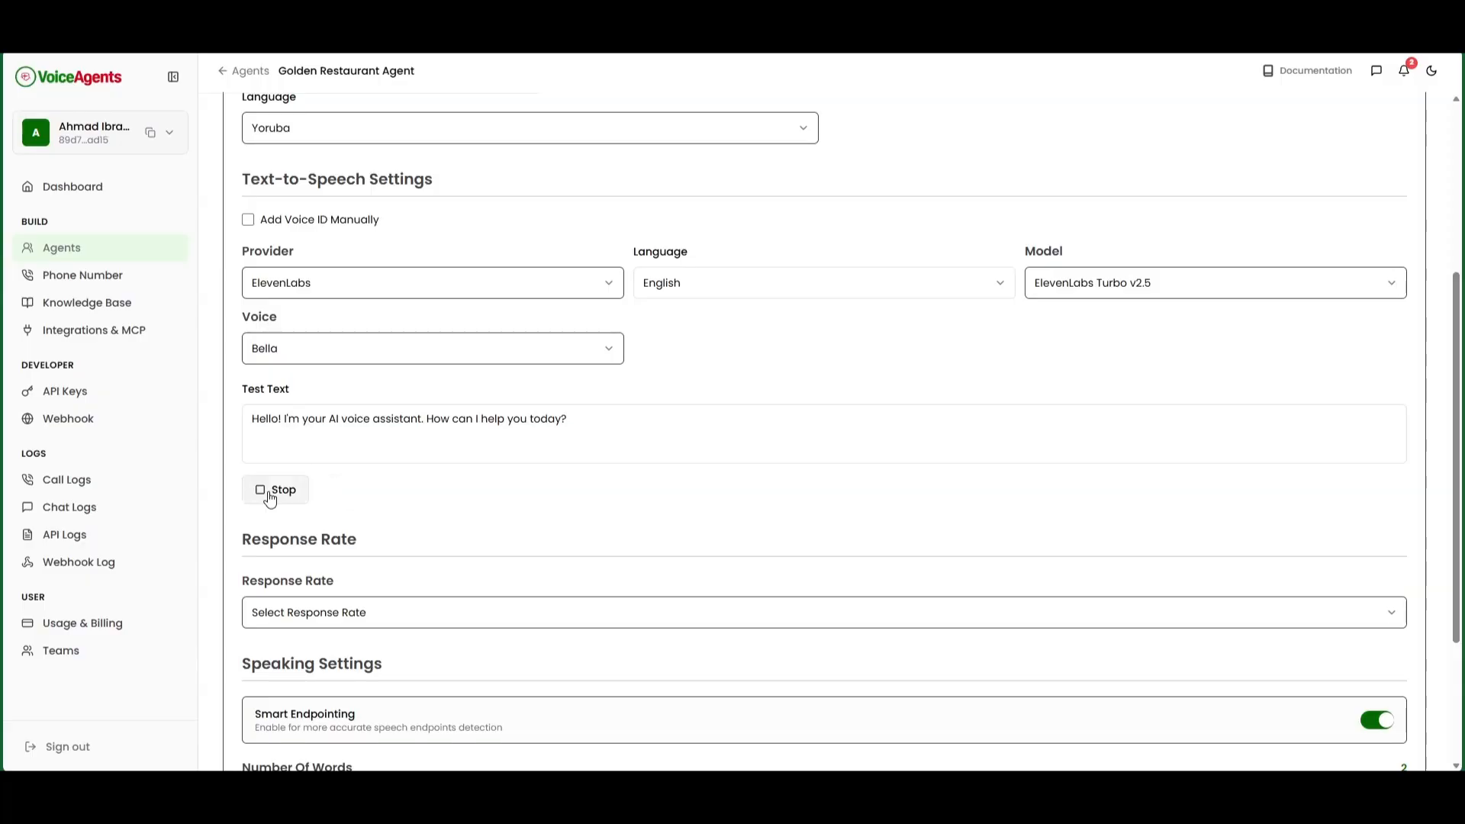
pyautogui.click(270, 496)
# - Set text-to-speech to Spitch in English with the Lucy voice and play the test text
pyautogui.click(511, 294)
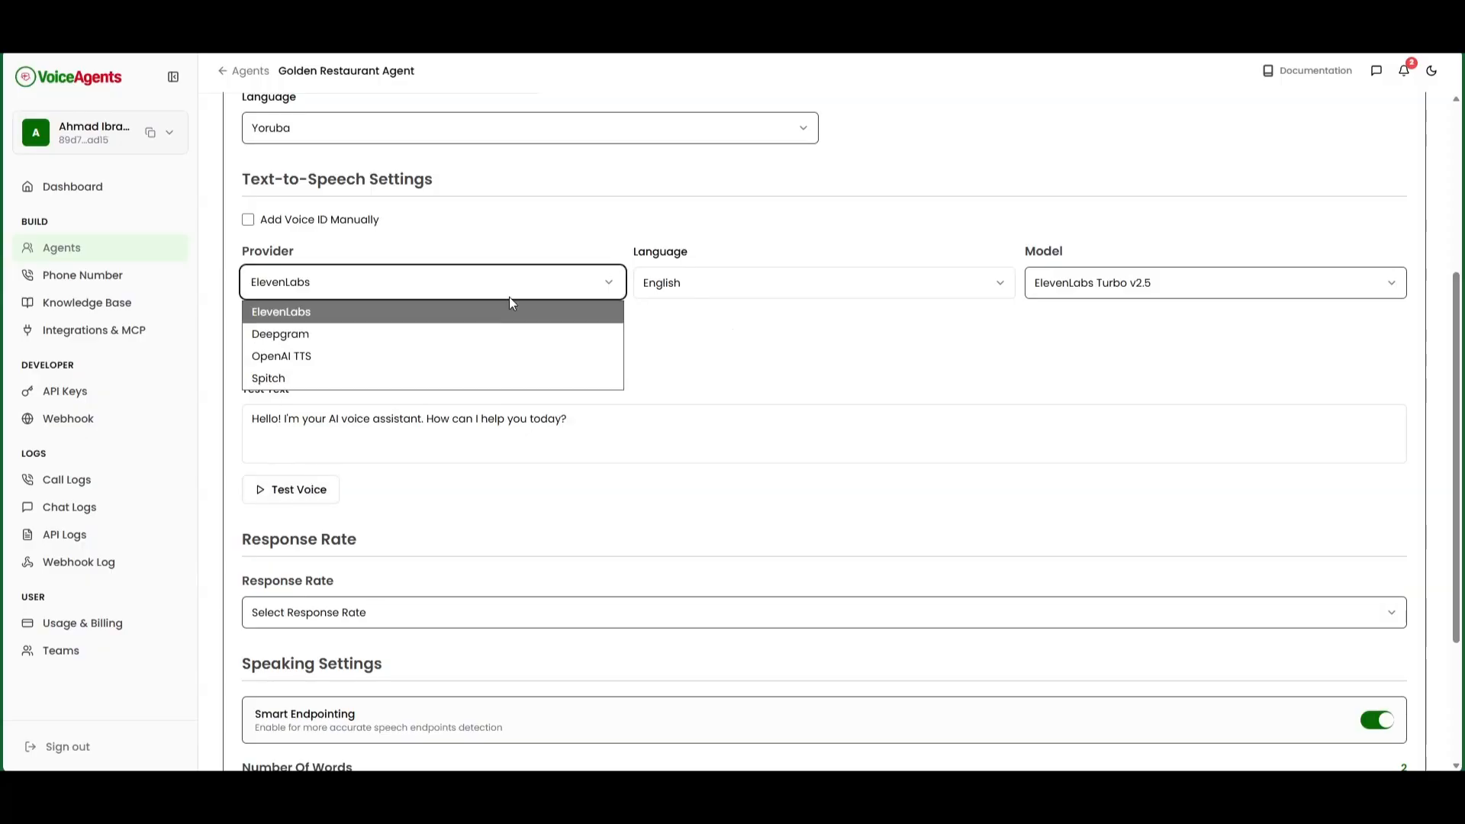
pyautogui.click(337, 377)
pyautogui.click(659, 293)
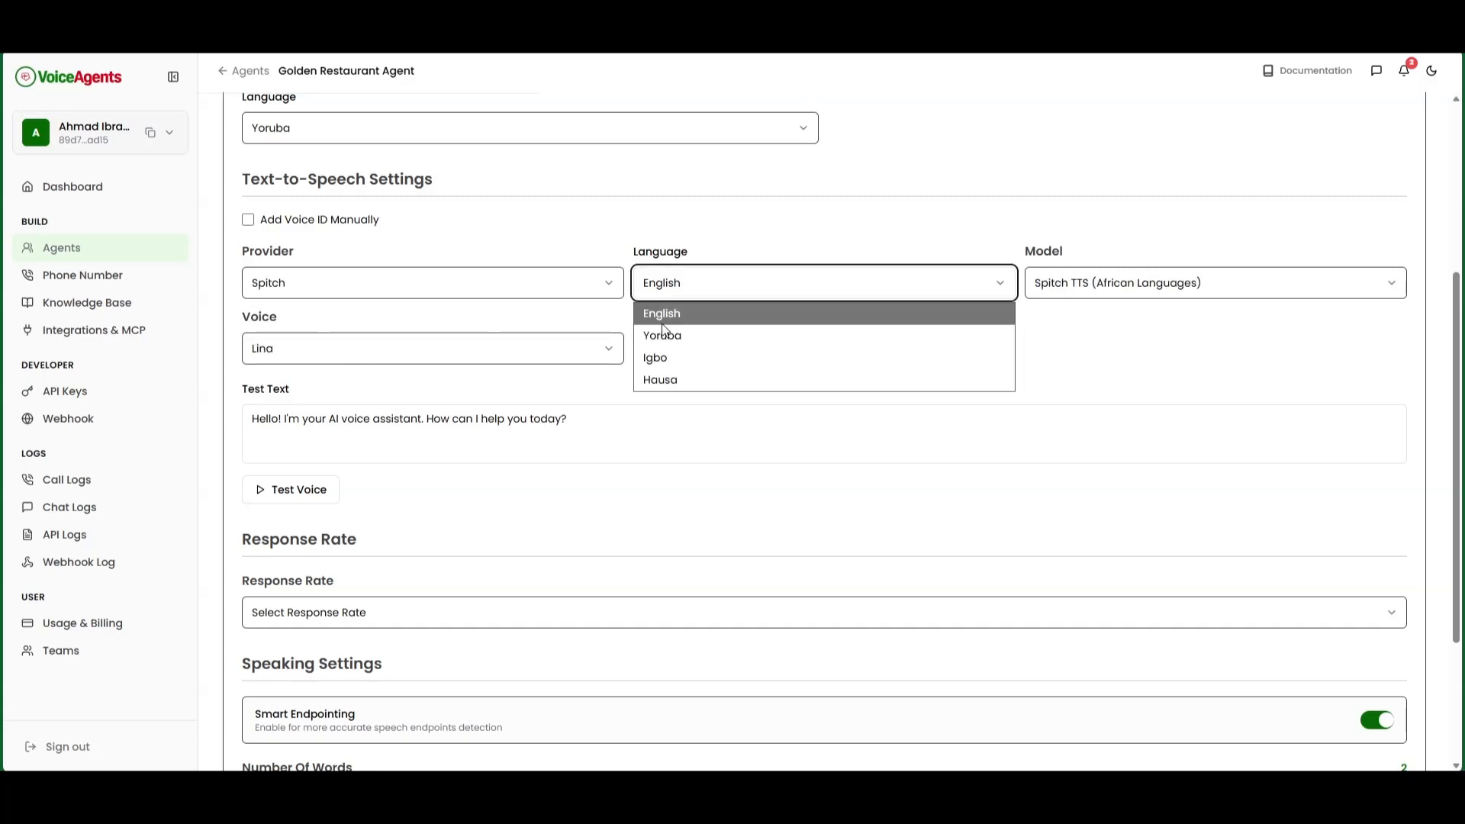
pyautogui.click(662, 318)
pyautogui.click(557, 346)
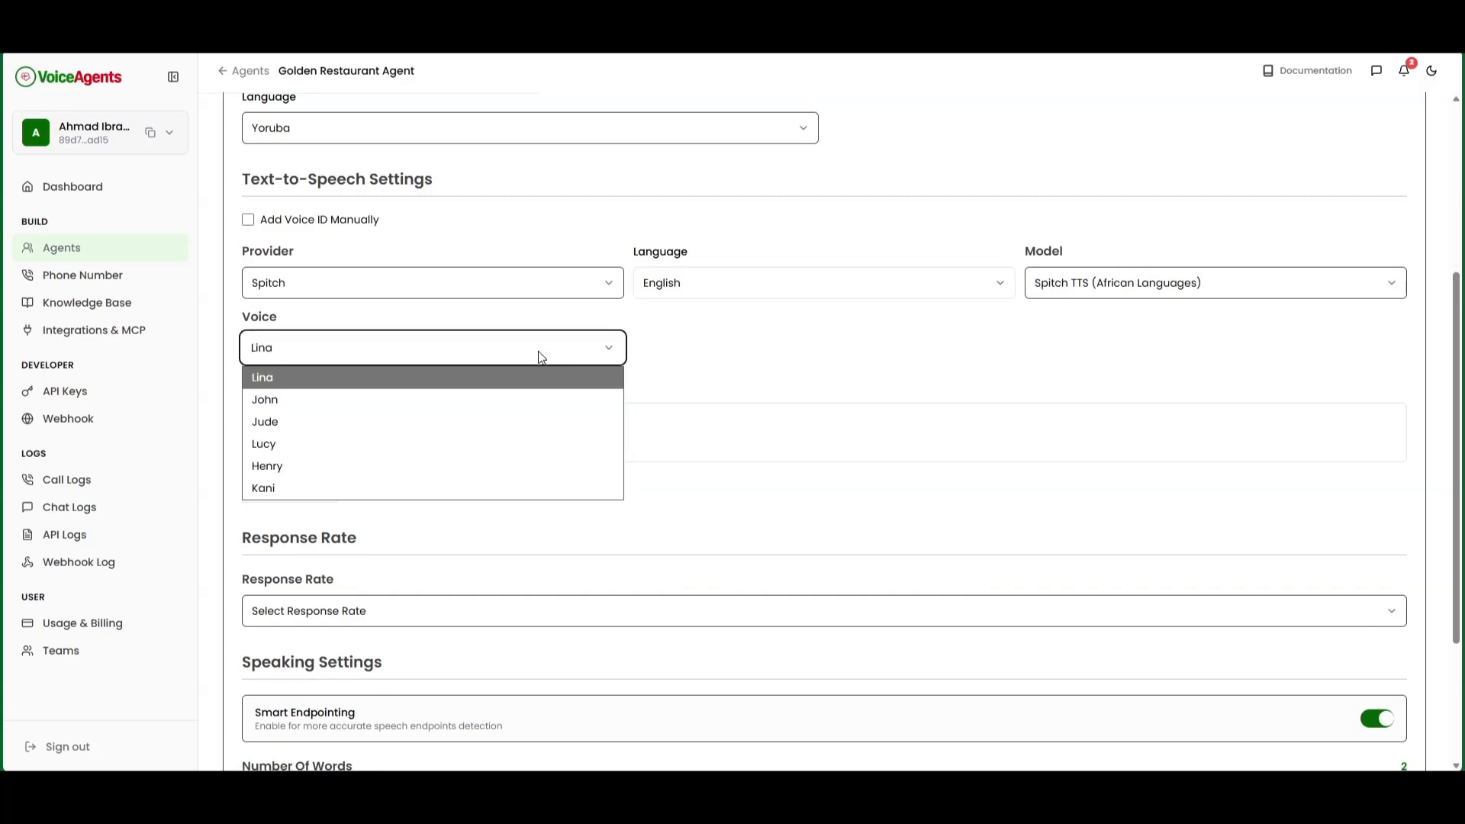
pyautogui.click(327, 441)
pyautogui.click(277, 488)
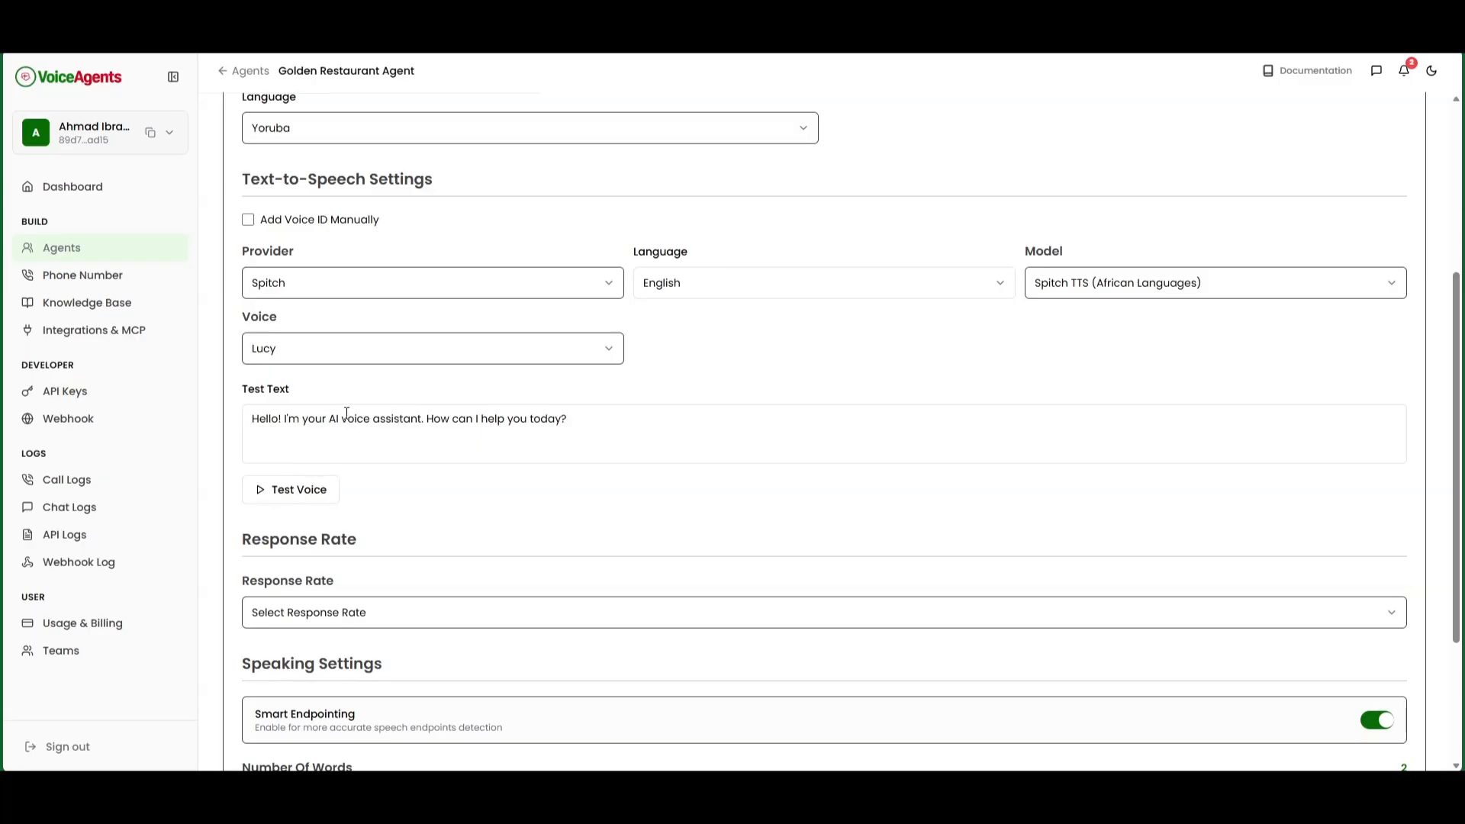
# - Try the Normal and Rapid response rates, then set the agent's response rate to Patient
pyautogui.scroll(-3, 351, 458)
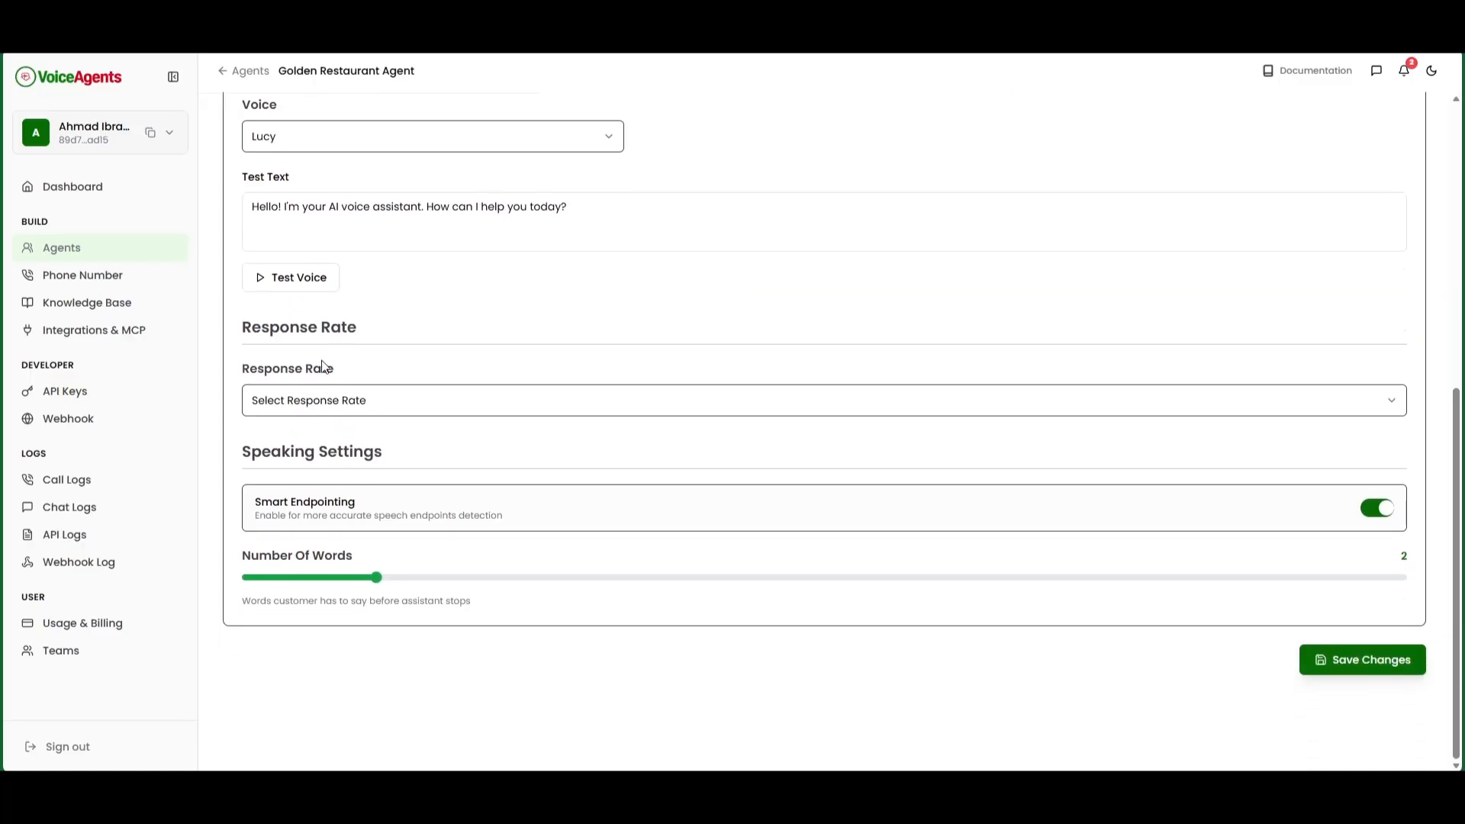
pyautogui.click(342, 398)
pyautogui.click(299, 473)
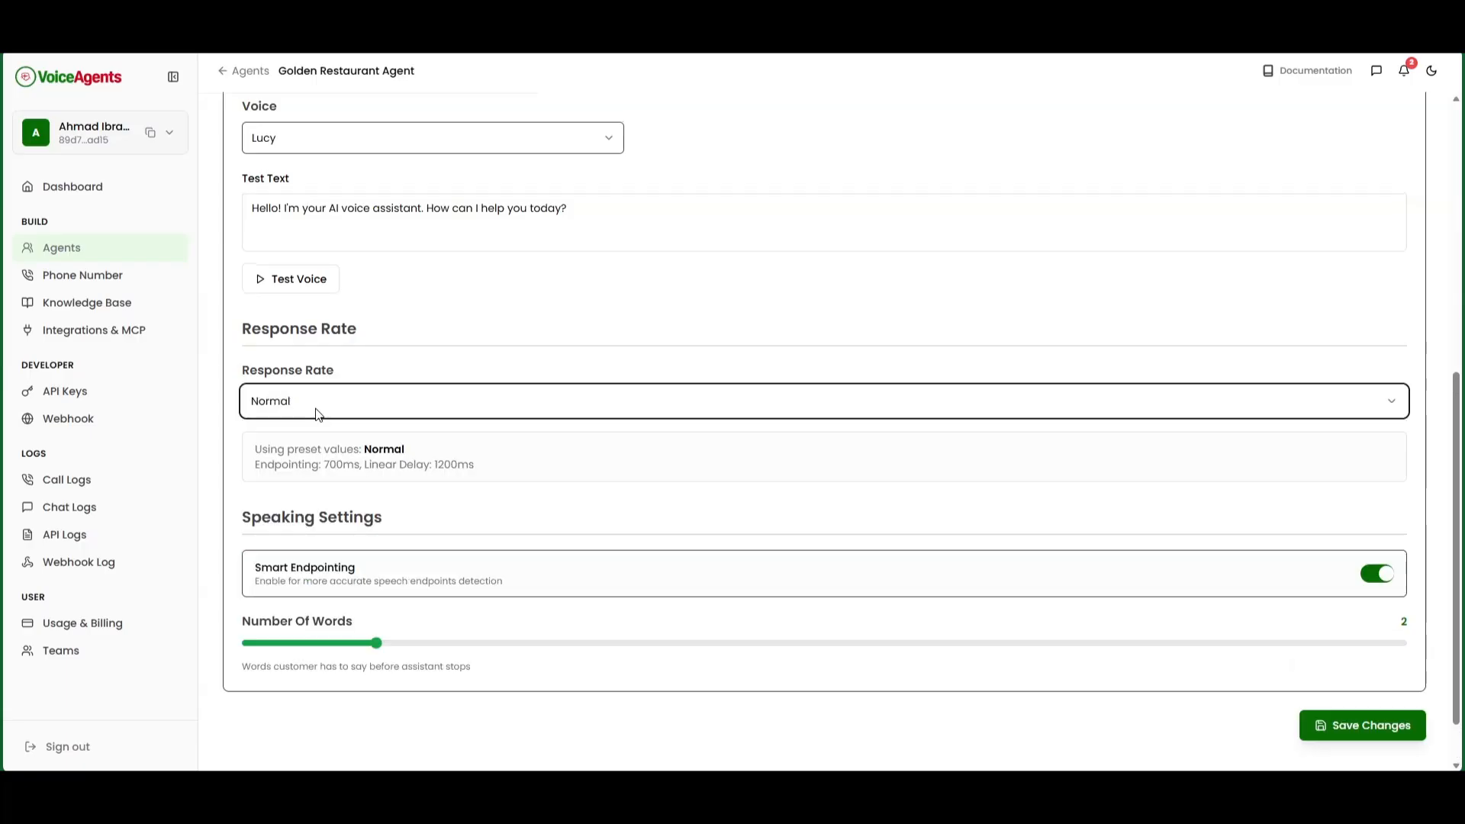
pyautogui.click(319, 412)
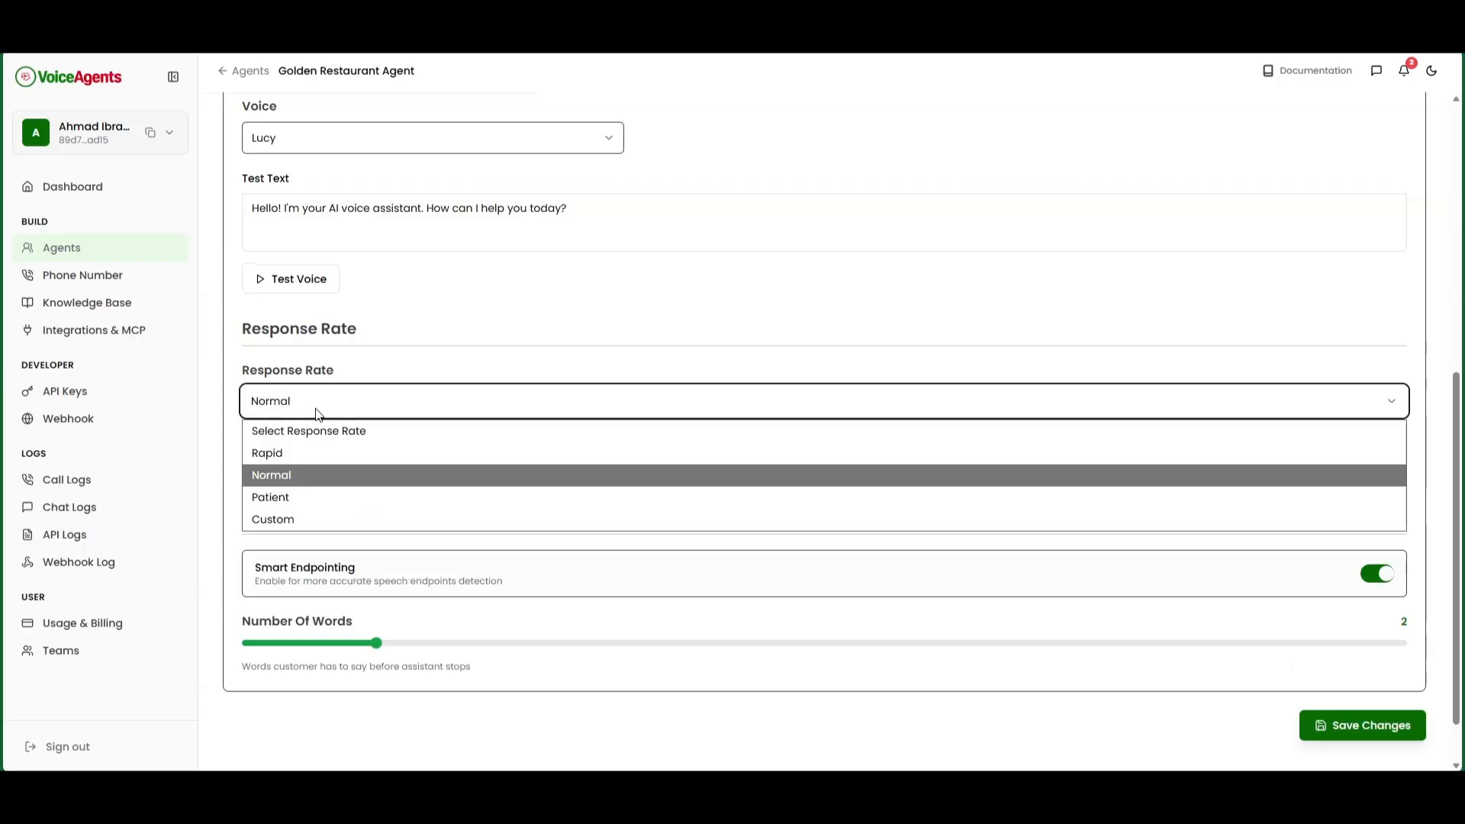
pyautogui.click(298, 457)
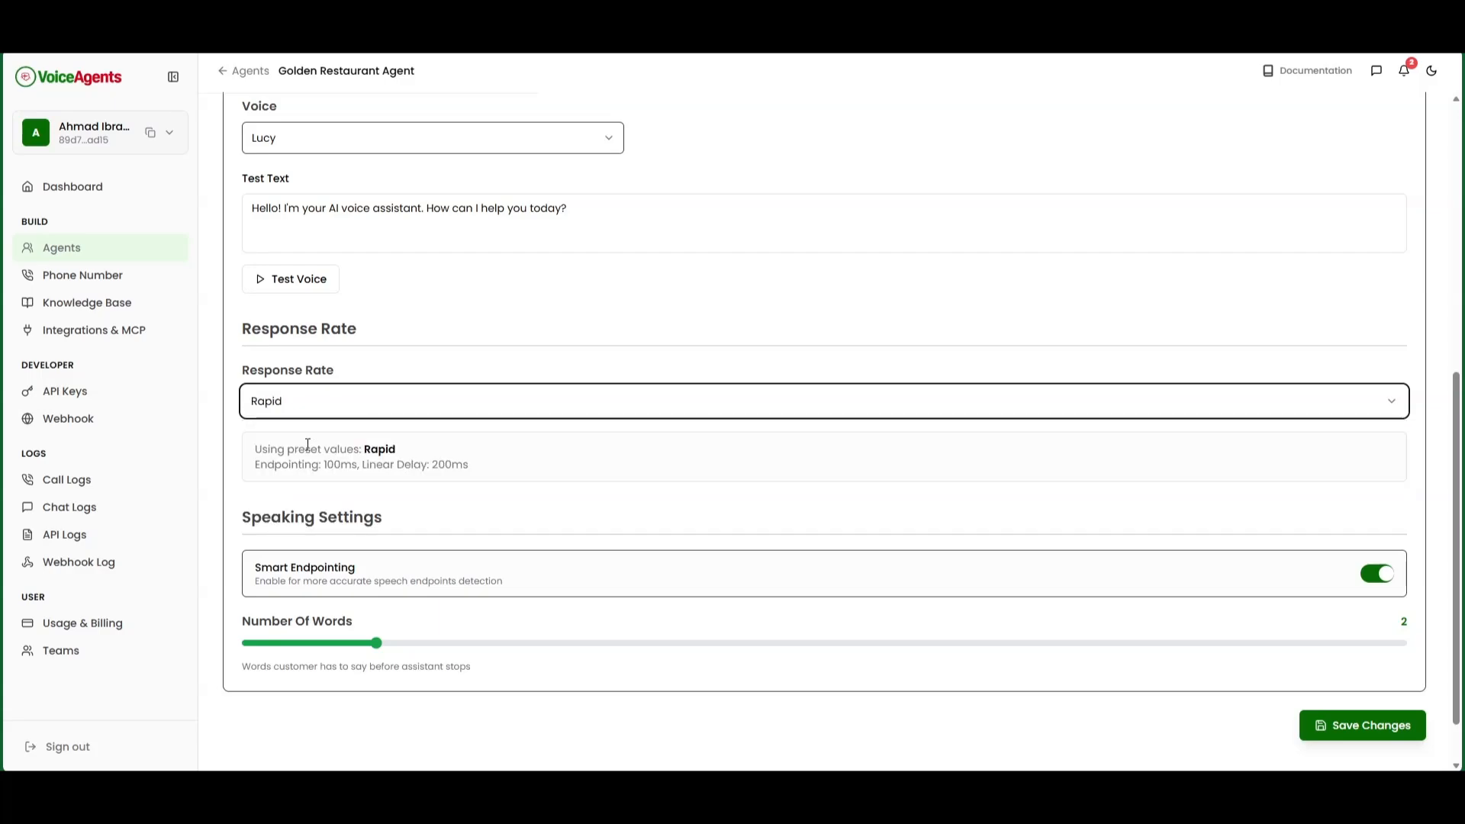
pyautogui.click(328, 401)
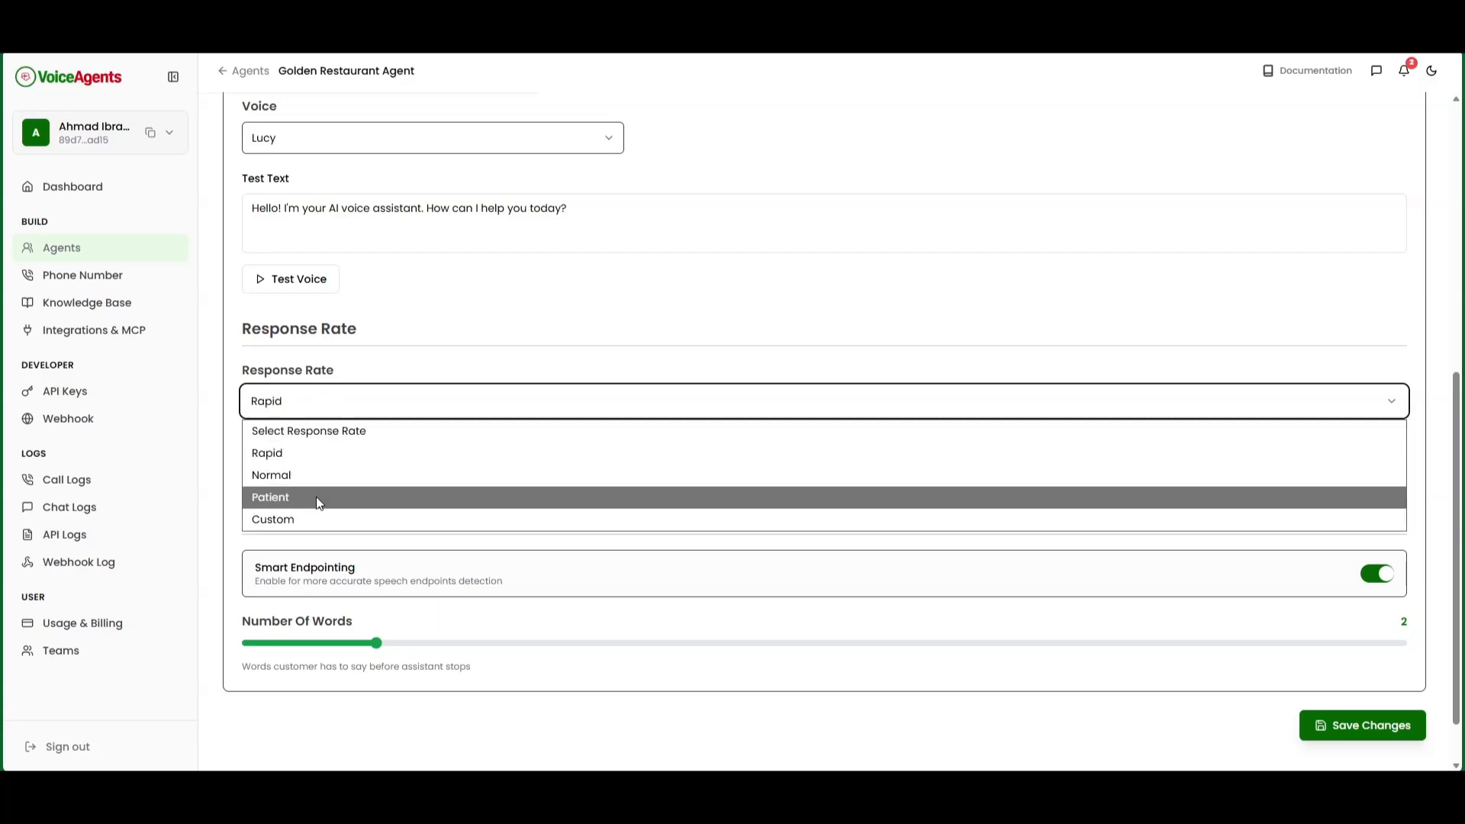
pyautogui.click(316, 496)
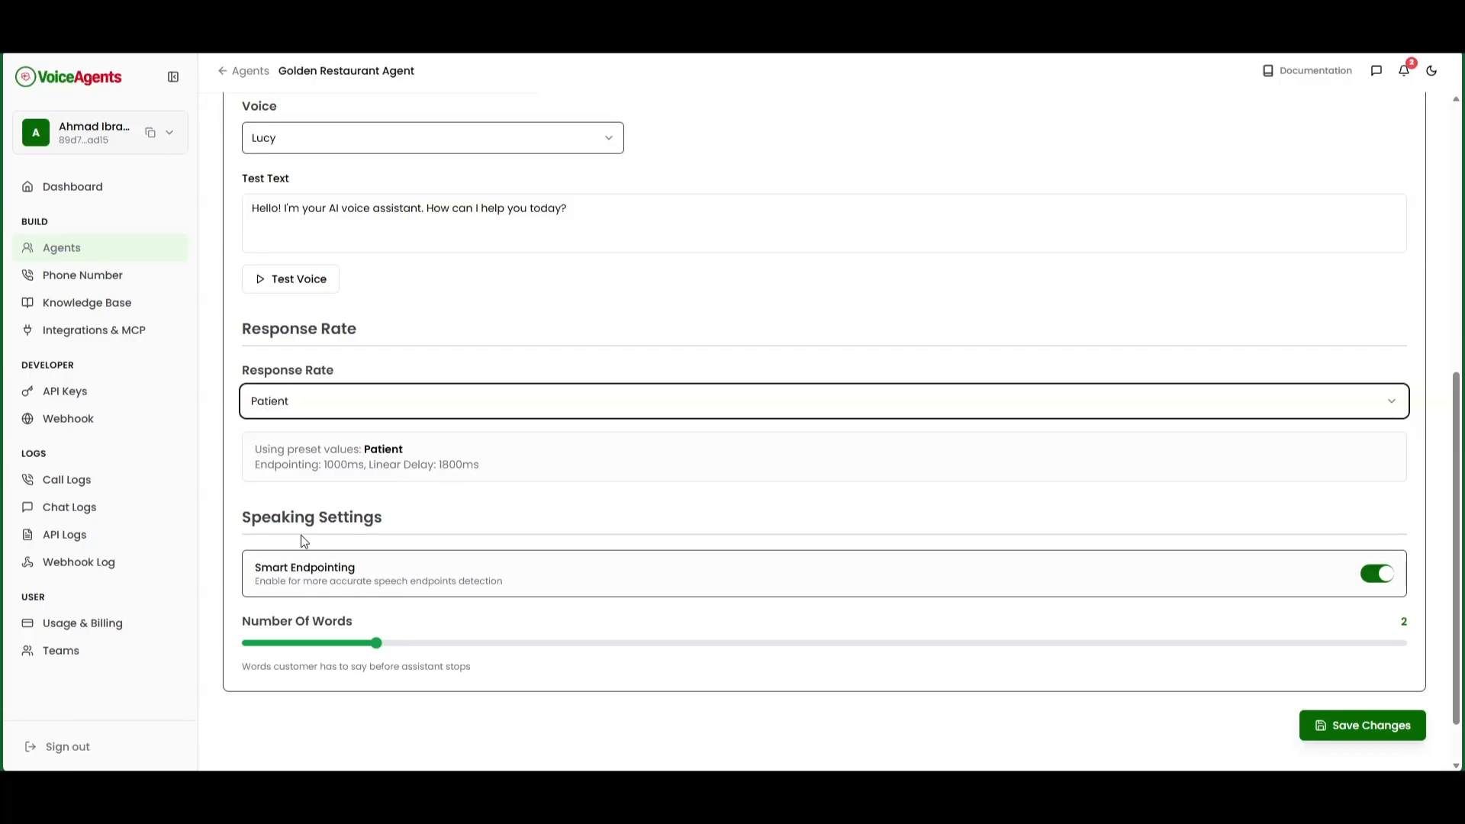
# - Try turning Smart Endpointing off in the speaking settings and switch it back on
pyautogui.moveTo(256, 513); pyautogui.dragTo(340, 518)
pyautogui.click(421, 521)
pyautogui.scroll(-1, 421, 520)
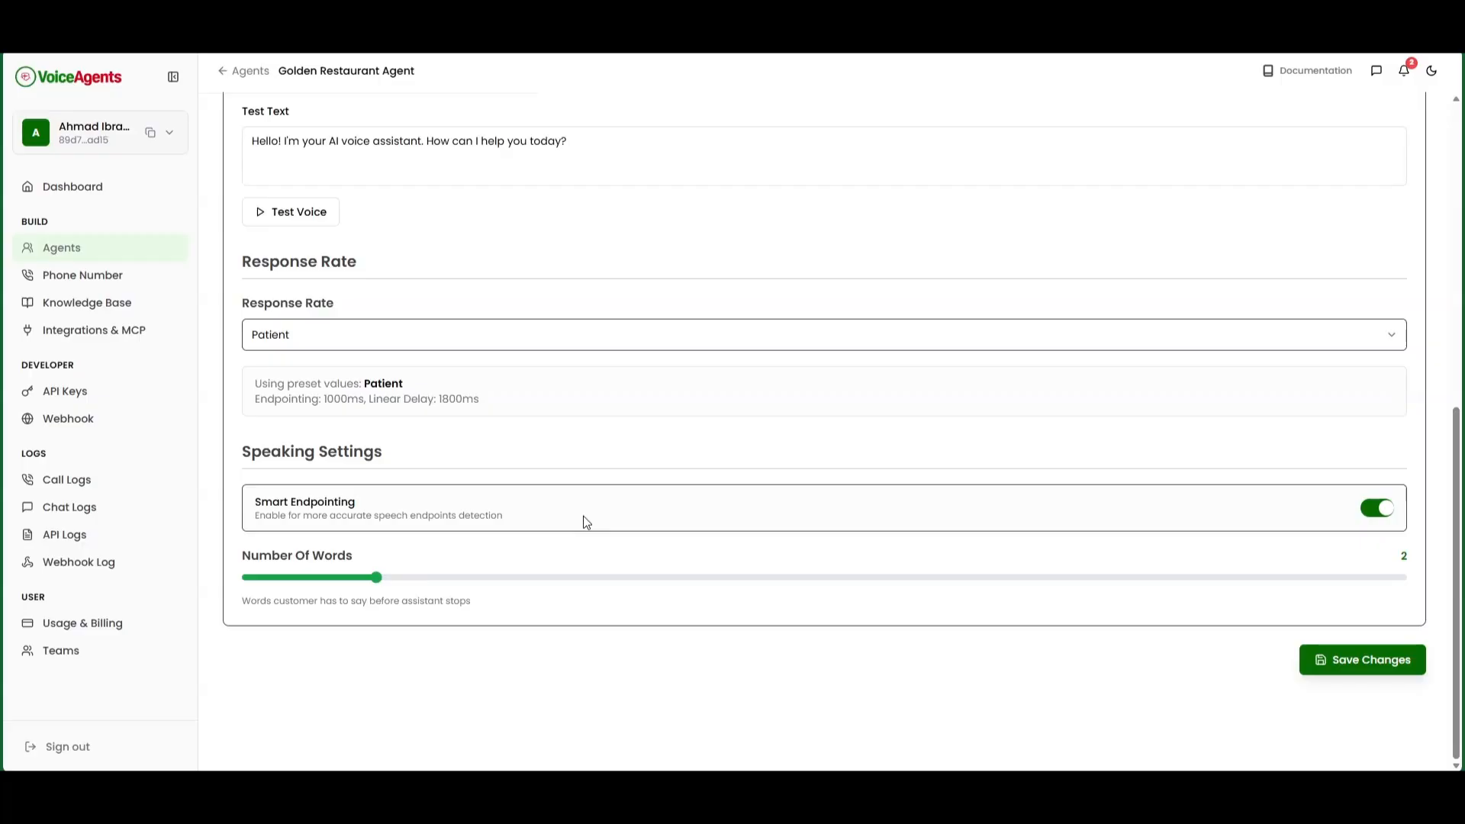
pyautogui.click(1382, 512)
pyautogui.click(1382, 514)
# - Set the number of words a customer must say before the assistant stops to 3 and save the voice settings
pyautogui.moveTo(373, 579); pyautogui.dragTo(445, 592)
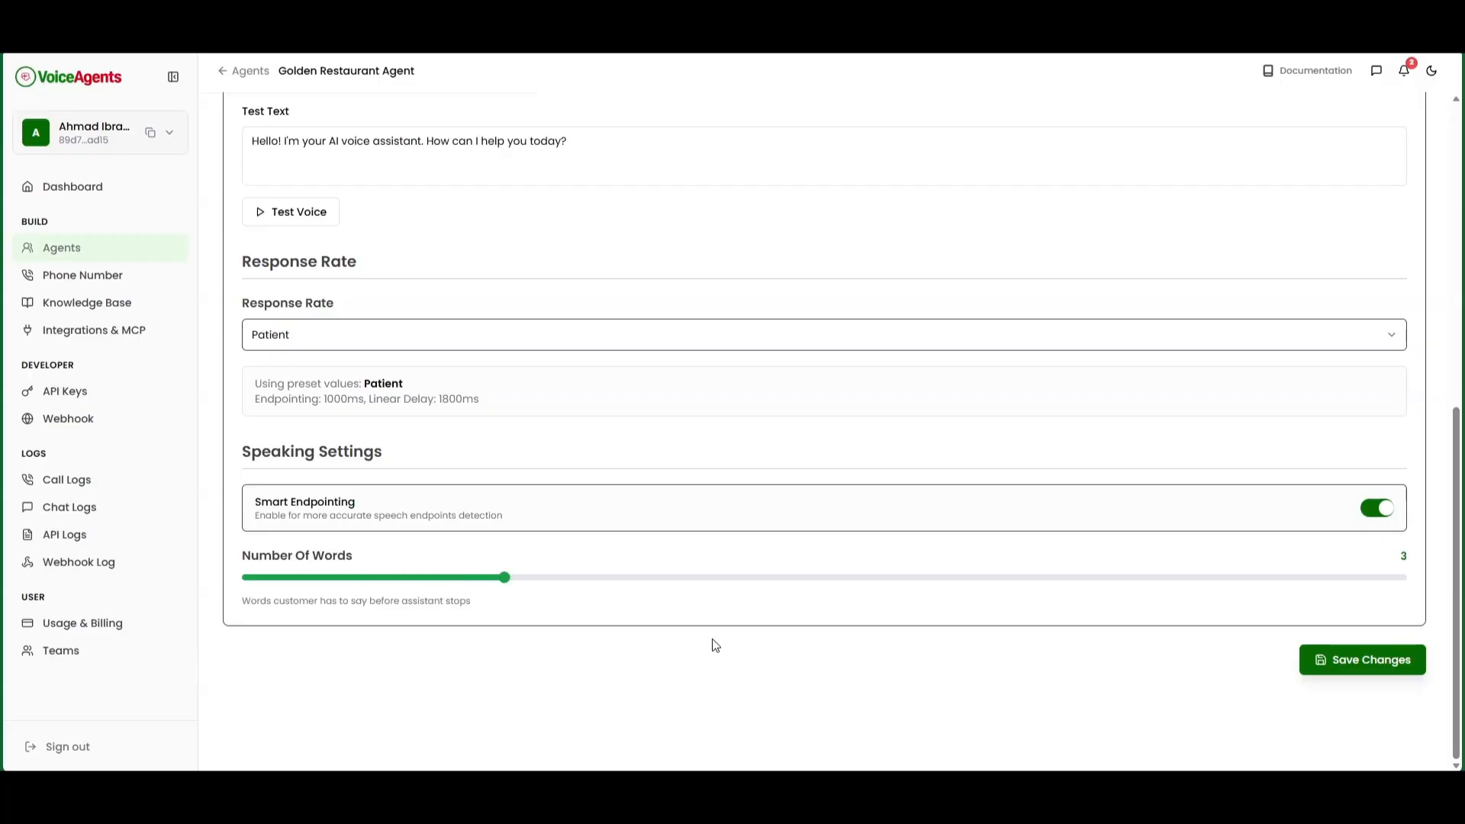
pyautogui.click(1313, 662)
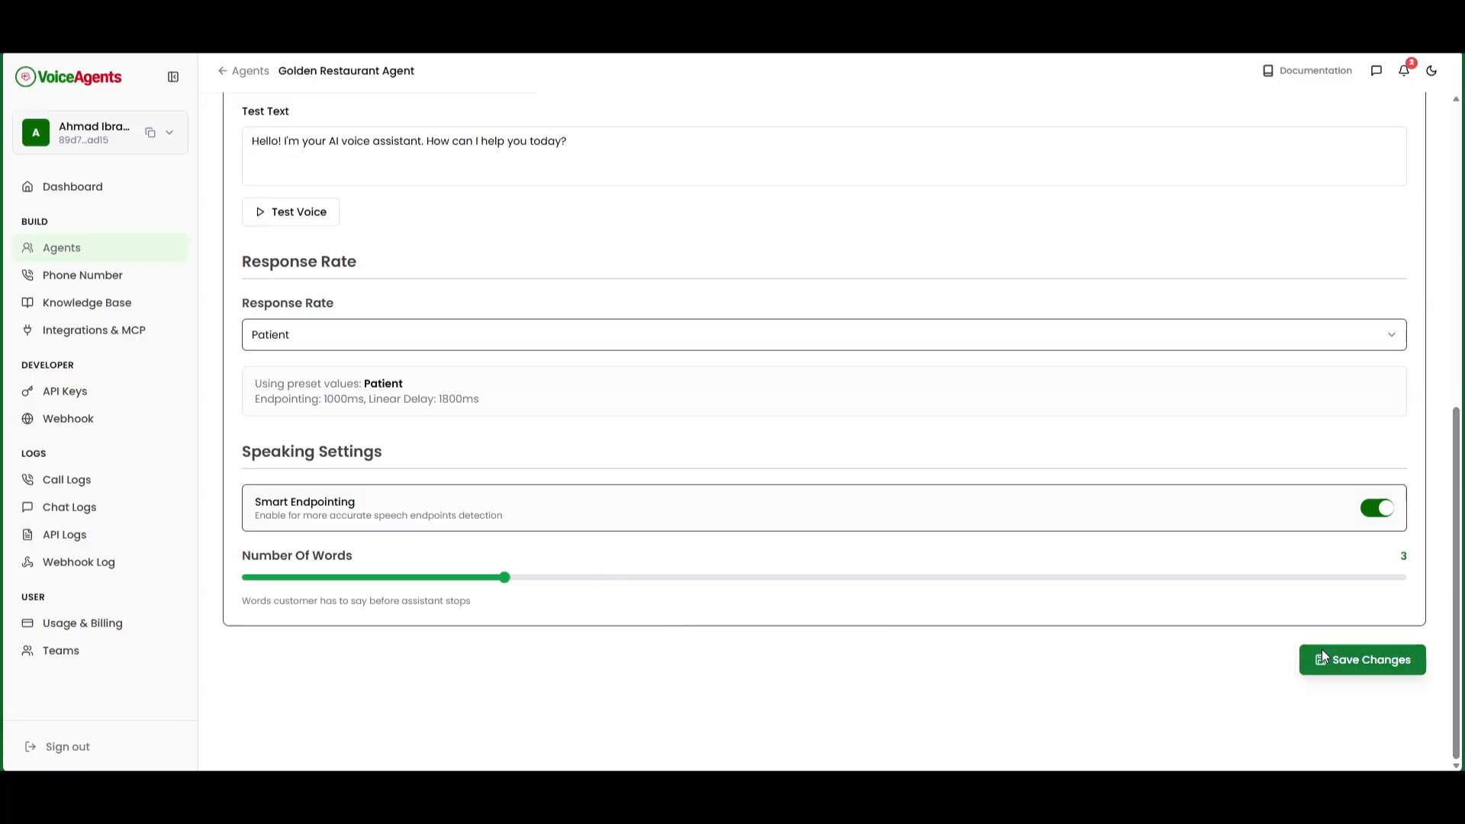
pyautogui.scroll(5, 550, 454)
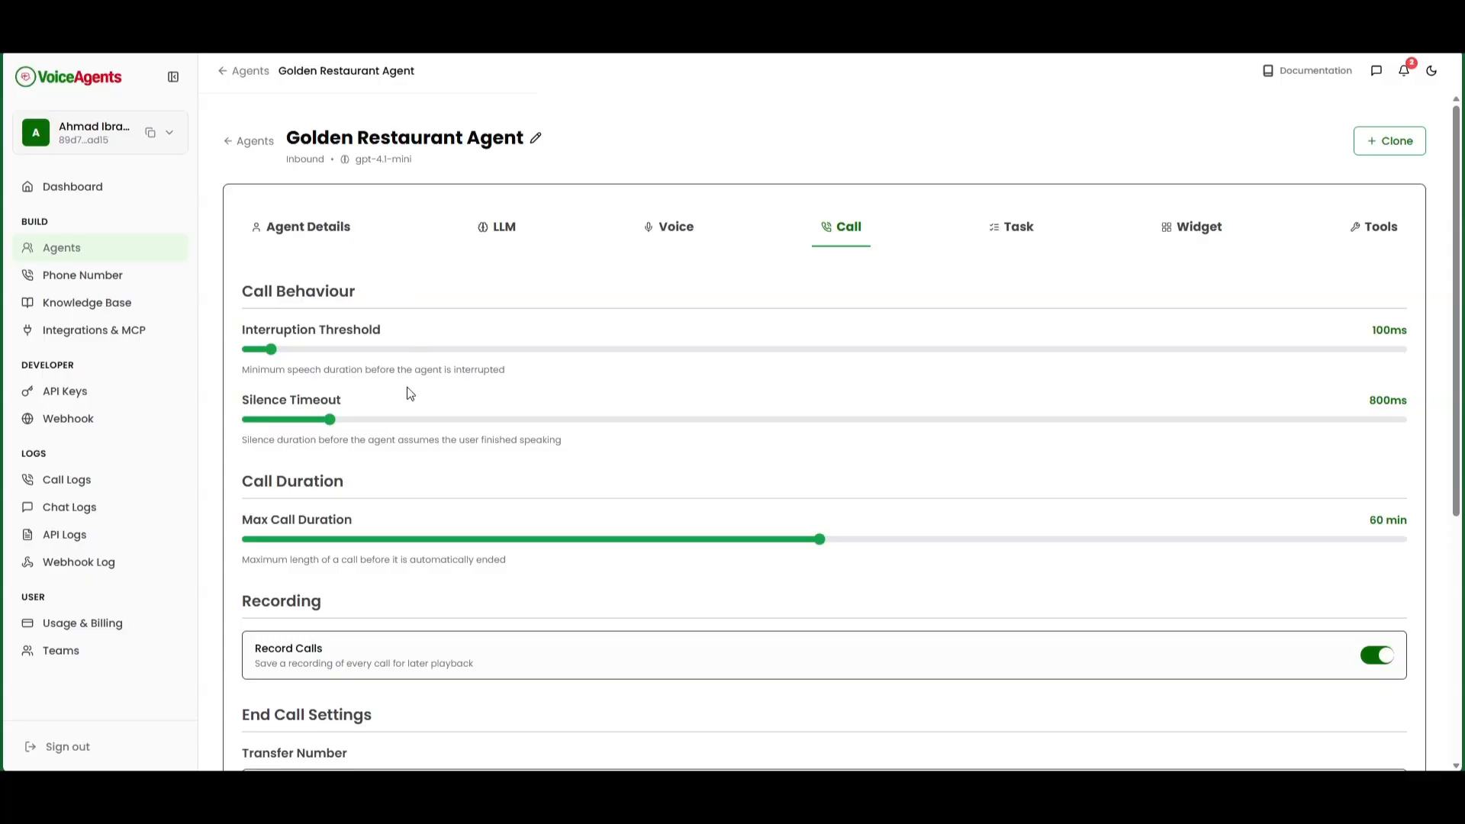
# - Set the silence timeout to 1000 ms and the maximum call duration to 15 minutes, and save the call settings
pyautogui.moveTo(330, 419)
pyautogui.mouseDown()
pyautogui.moveTo(738, 435)
pyautogui.moveTo(289, 435)
pyautogui.moveTo(354, 424)
pyautogui.mouseUp()
pyautogui.scroll(-1, 332, 455)
pyautogui.scroll(-2, 483, 359)
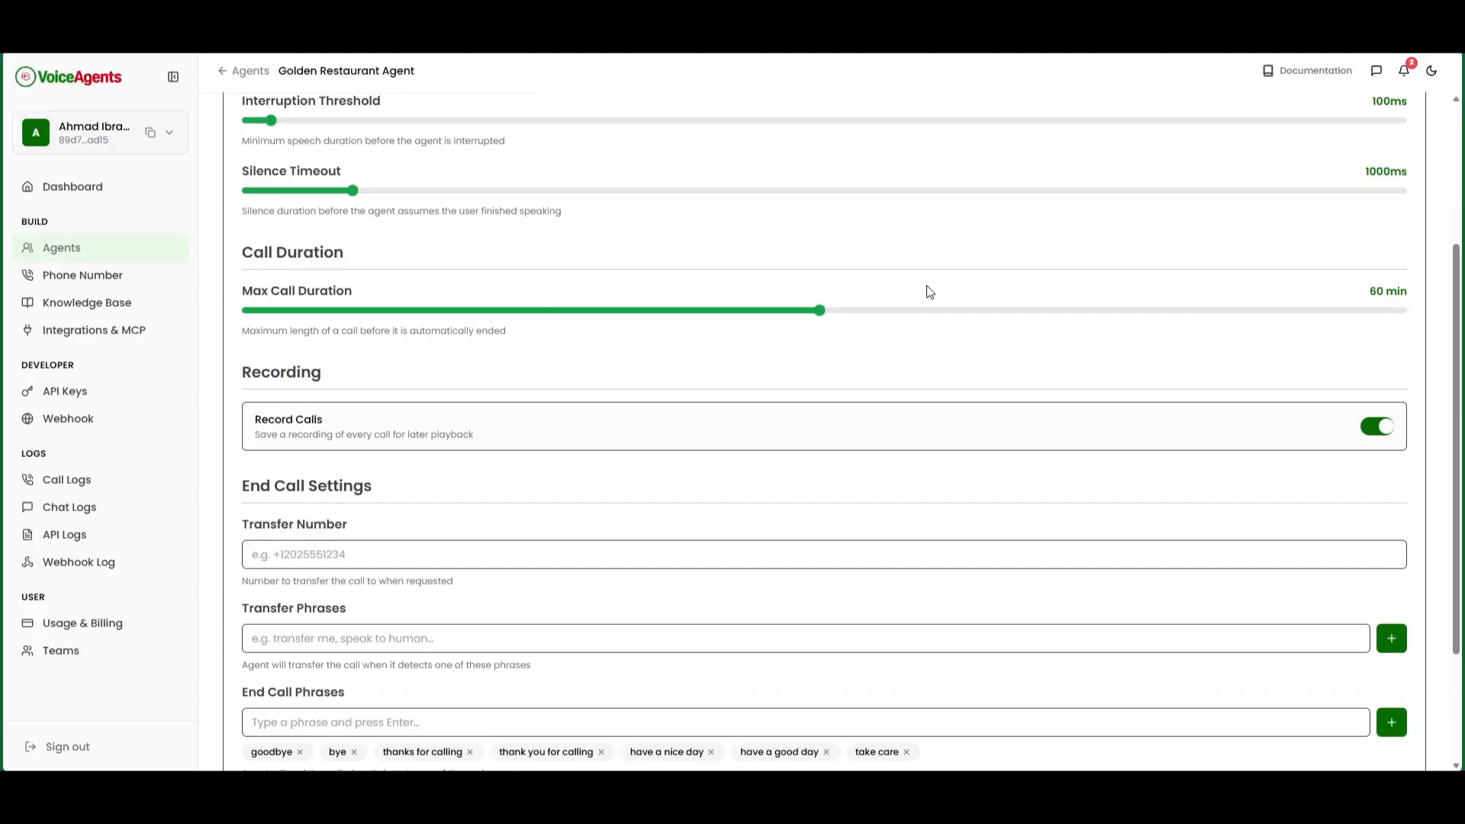
pyautogui.click(414, 312)
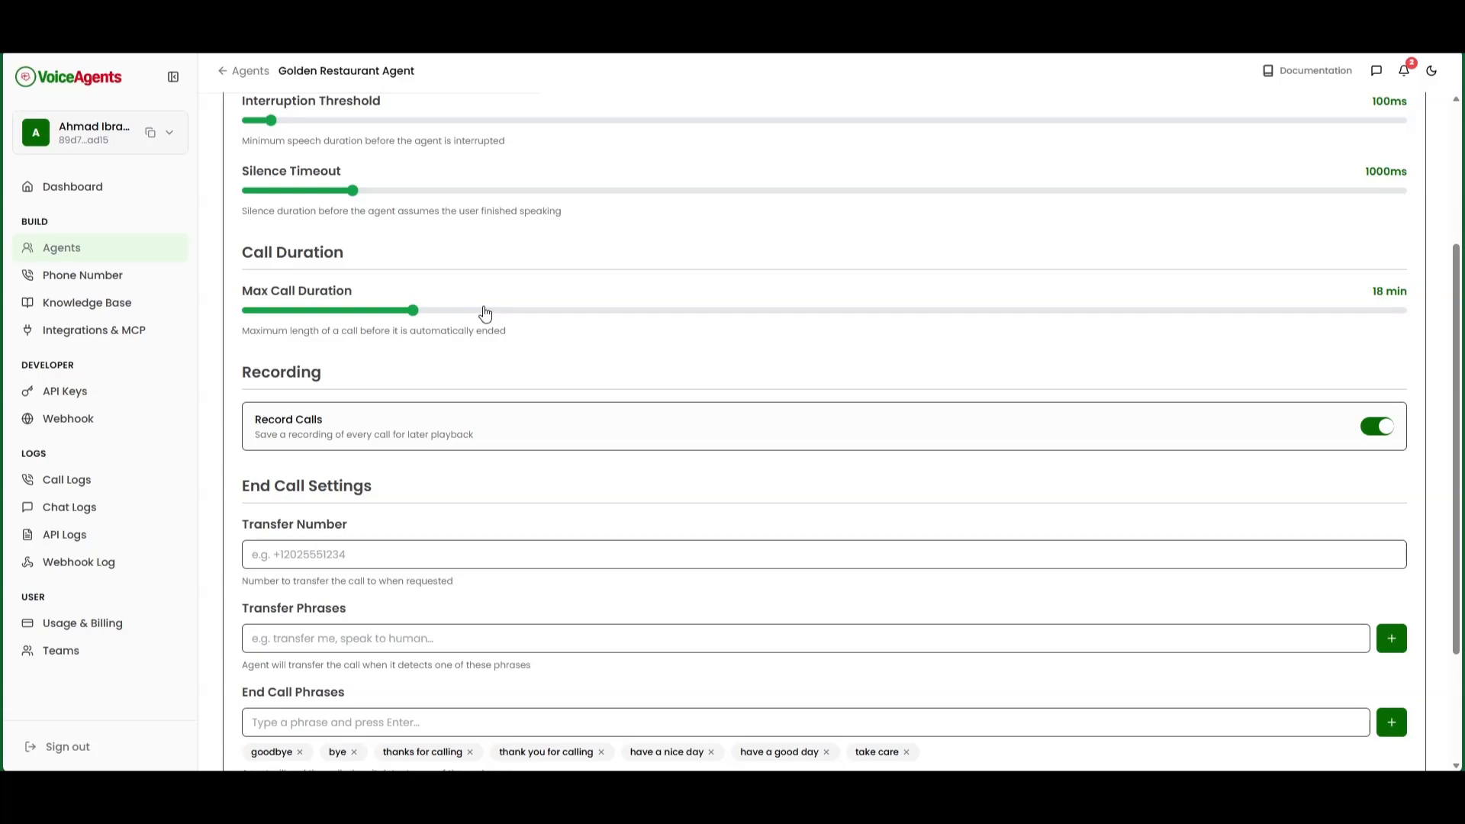
pyautogui.click(384, 316)
pyautogui.scroll(1, 305, 351)
pyautogui.scroll(-3, 306, 351)
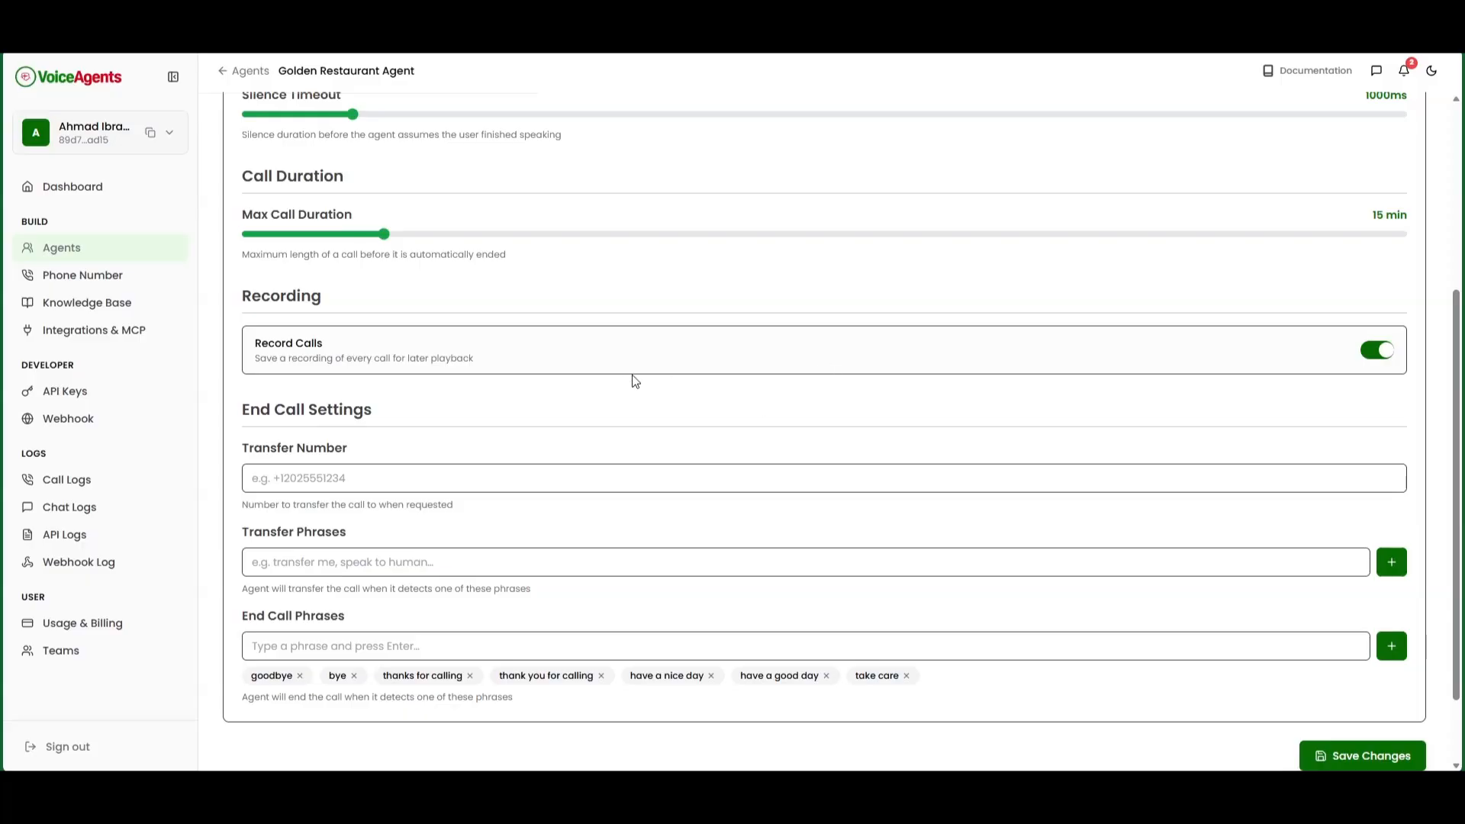
pyautogui.scroll(-1, 420, 410)
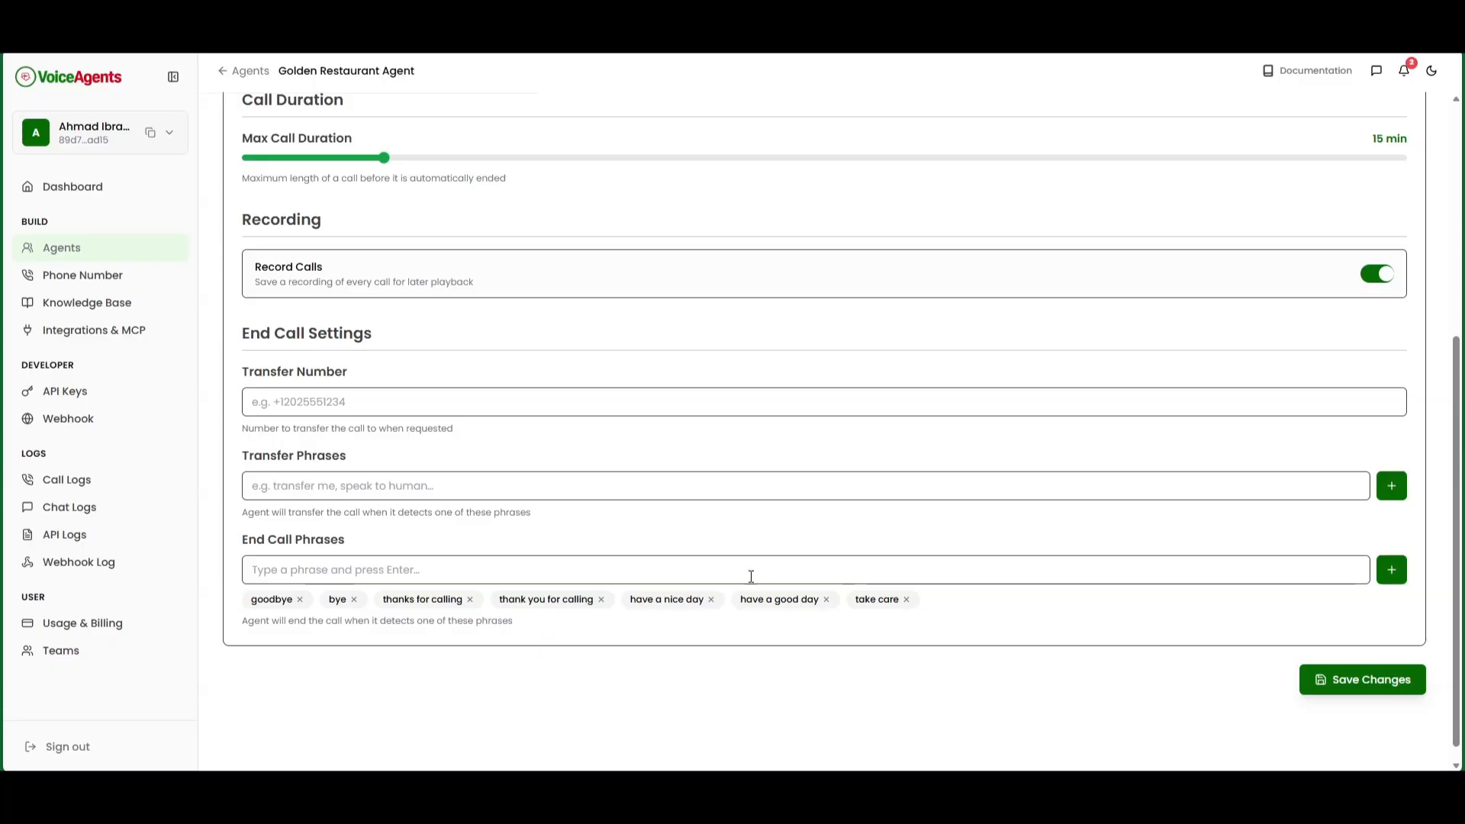
pyautogui.click(1366, 678)
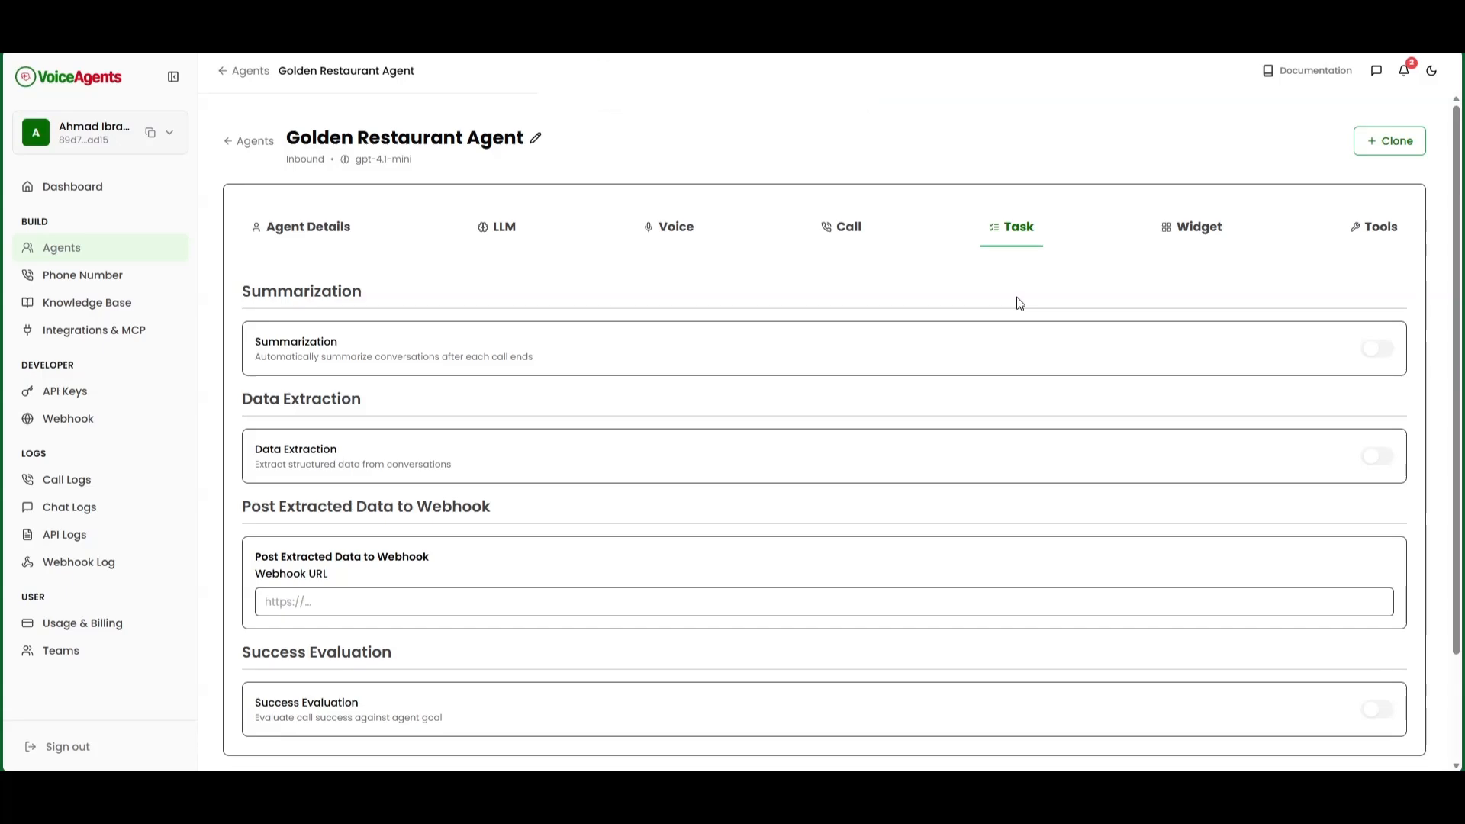
# - Turn on Summarization in the agent's task settings and review the default summary prompt
pyautogui.click(1363, 352)
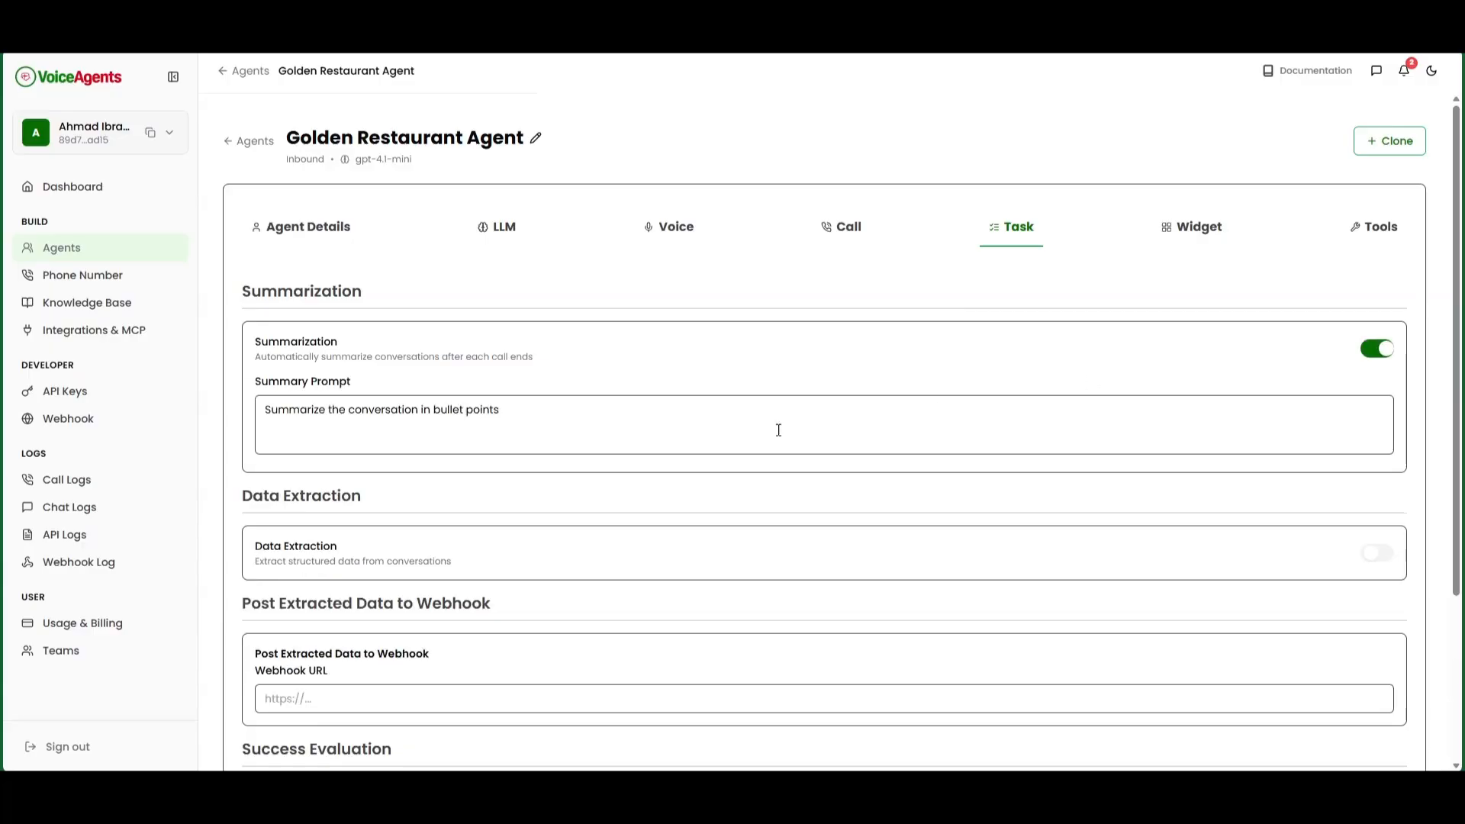
pyautogui.click(594, 428)
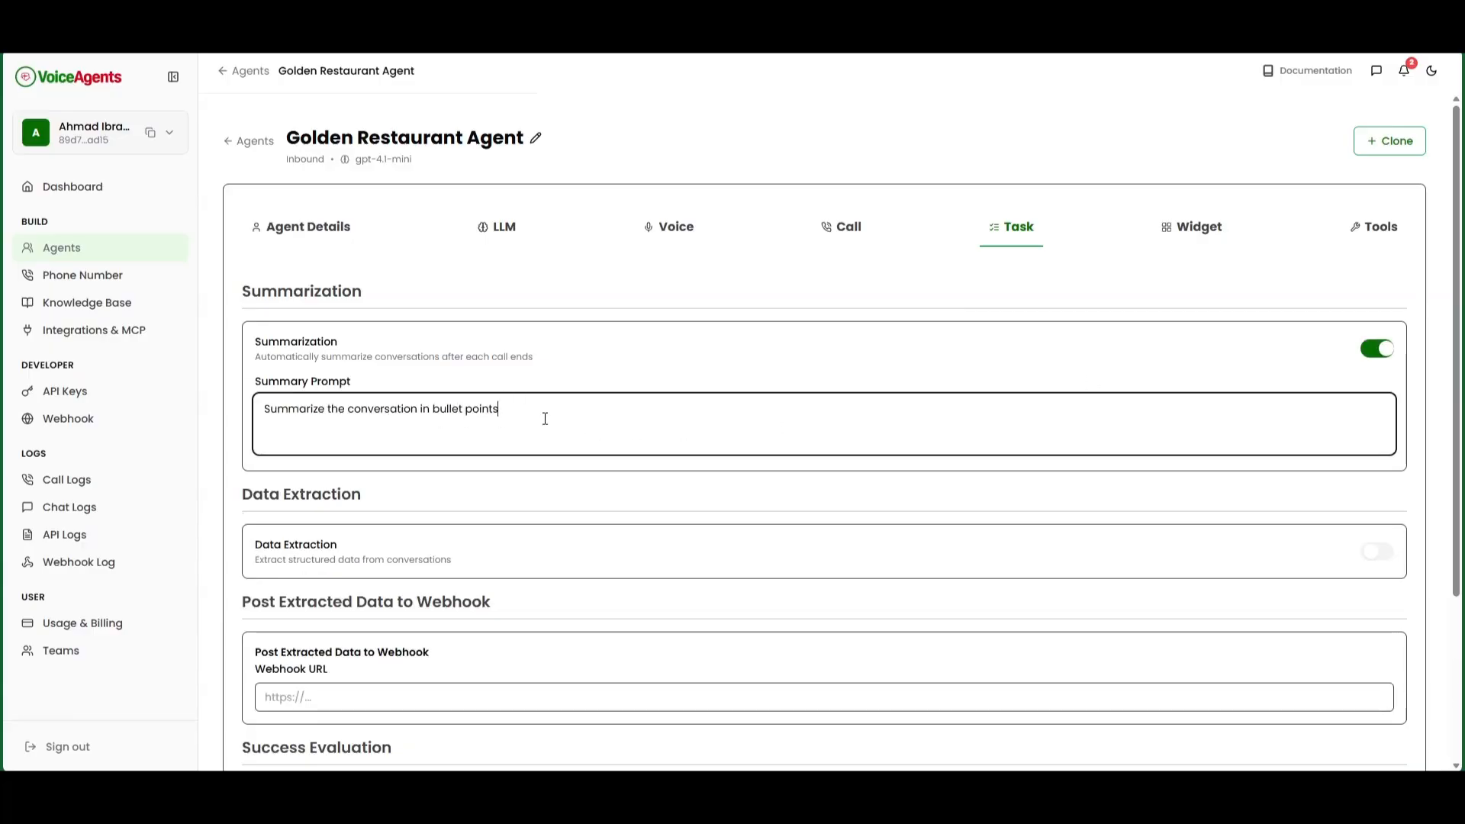
pyautogui.moveTo(542, 418); pyautogui.dragTo(256, 400)
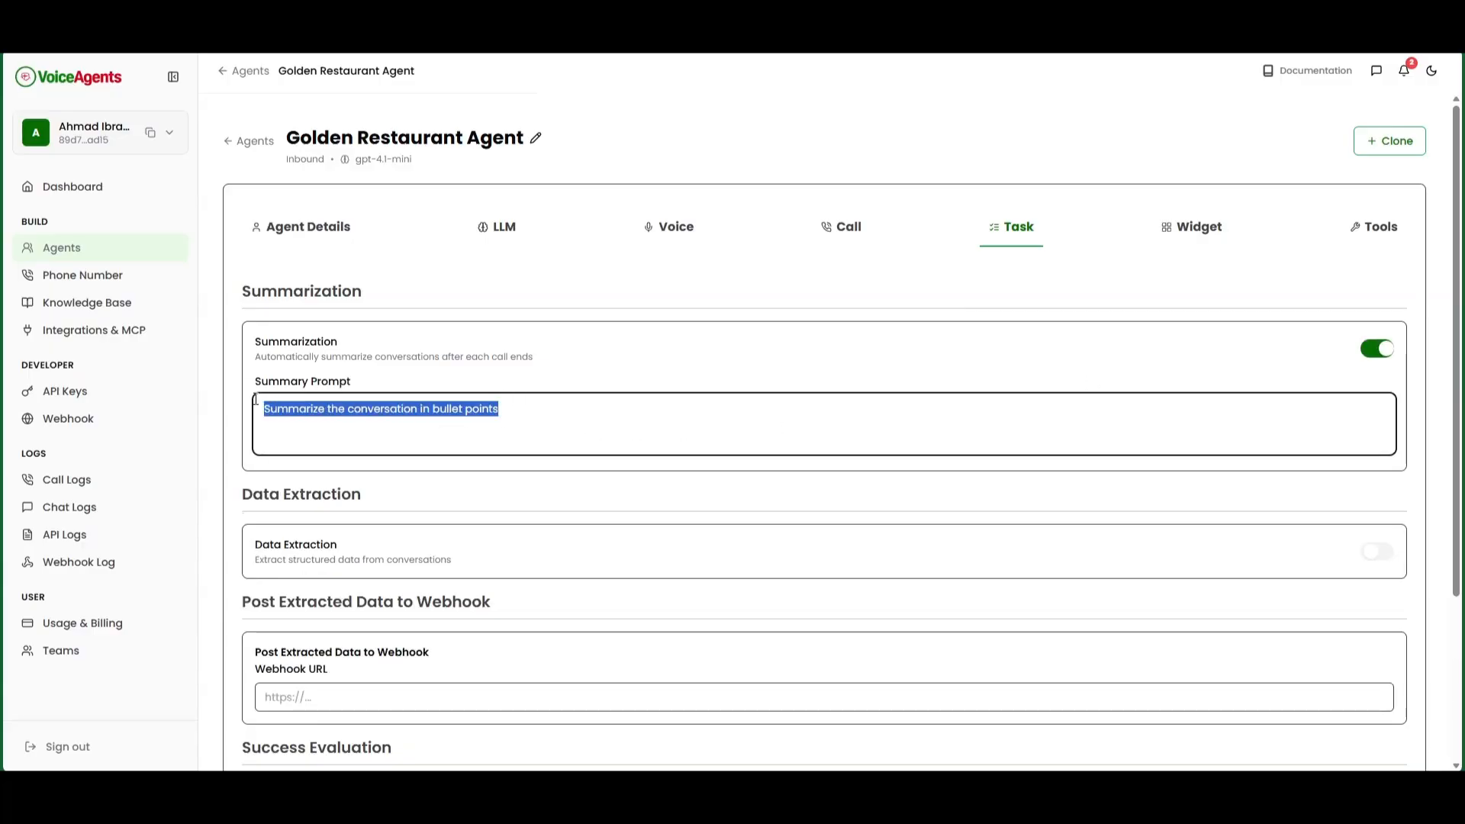
pyautogui.click(556, 406)
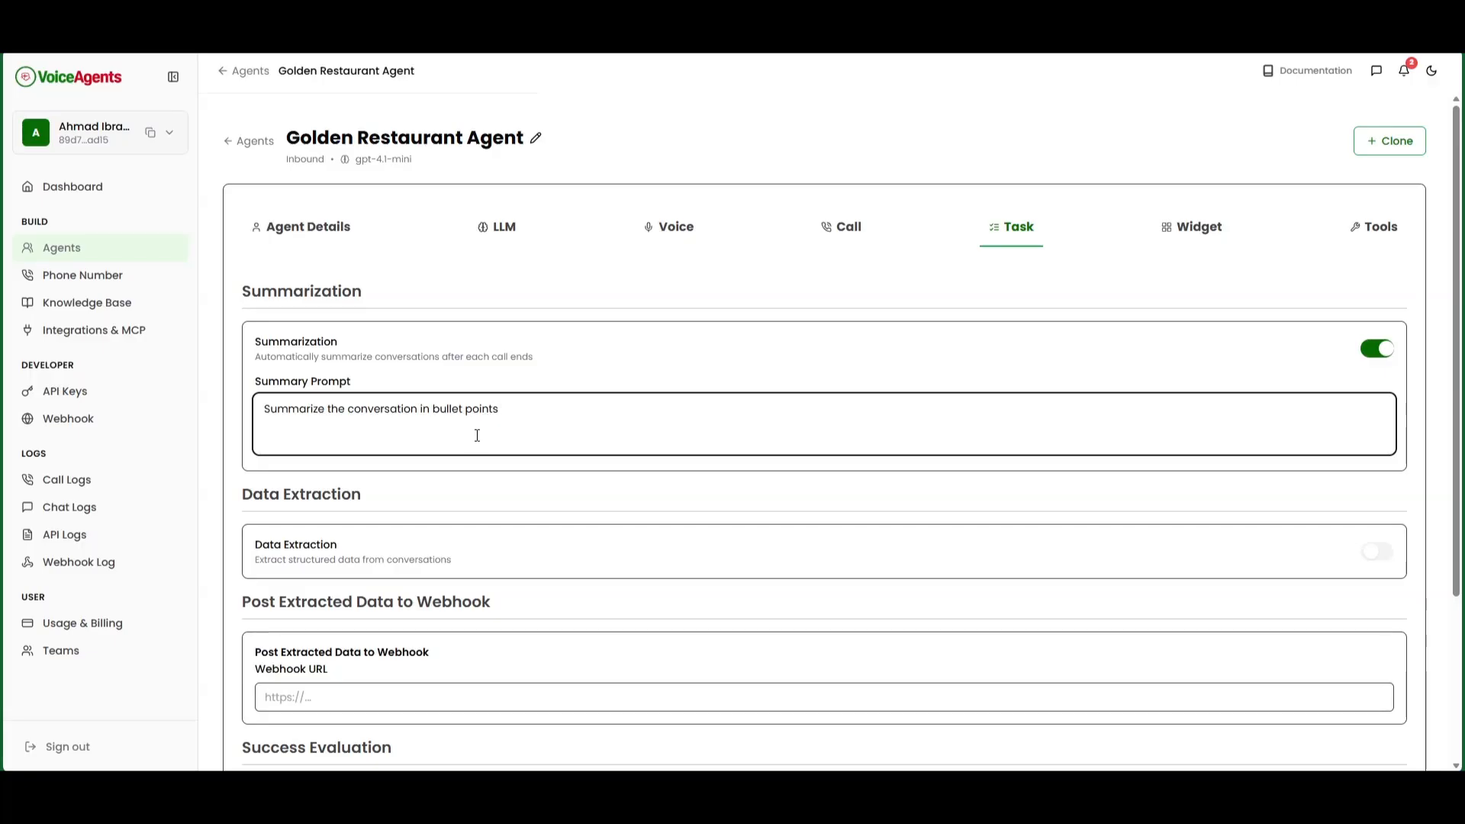
# - Turn on Data Extraction and review the fields listed in its default extraction prompt
pyautogui.scroll(-1, 477, 435)
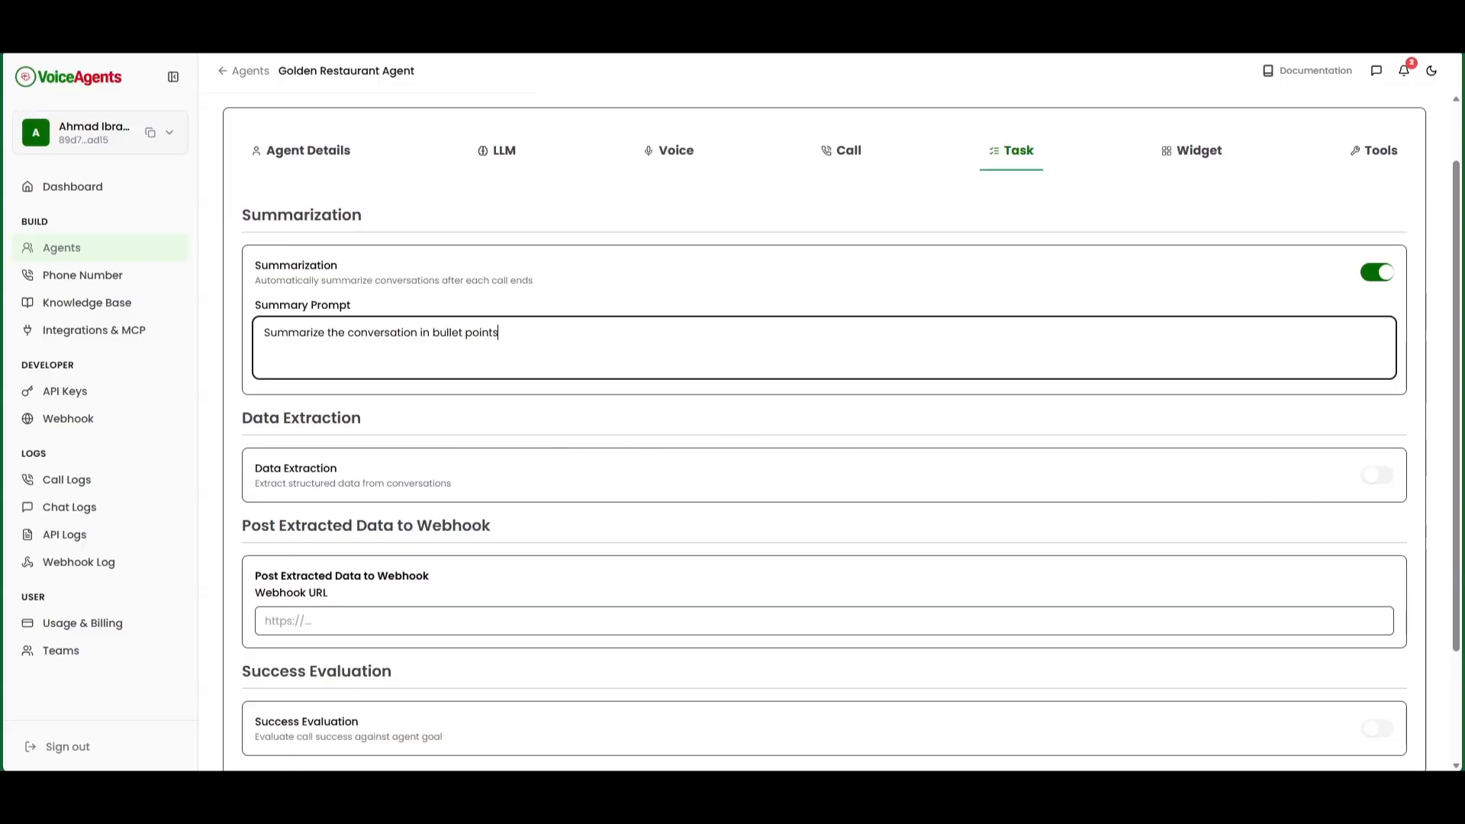
pyautogui.click(1282, 471)
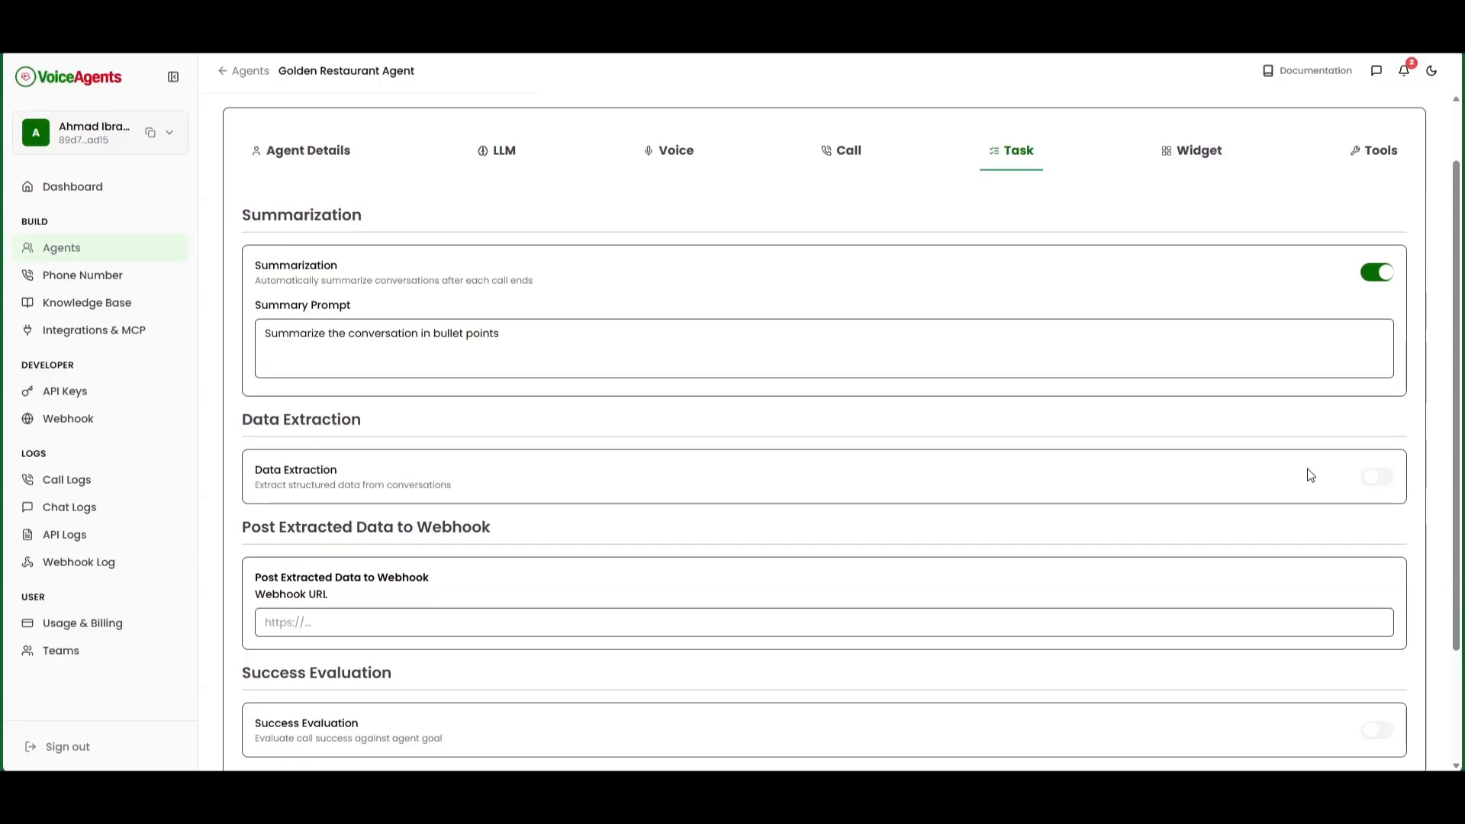
pyautogui.click(1369, 478)
pyautogui.scroll(-1, 711, 489)
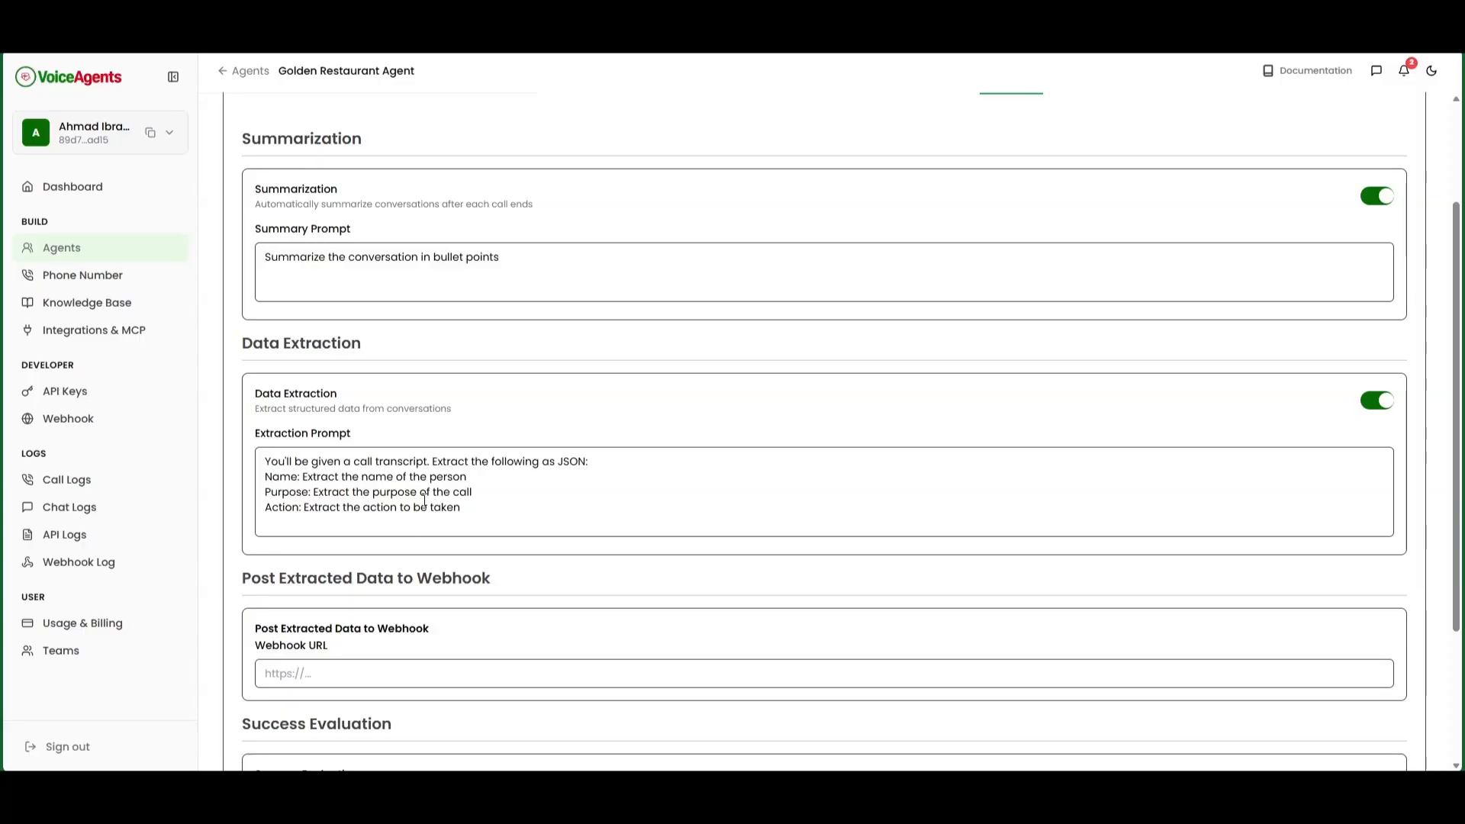
pyautogui.moveTo(472, 512); pyautogui.dragTo(257, 479)
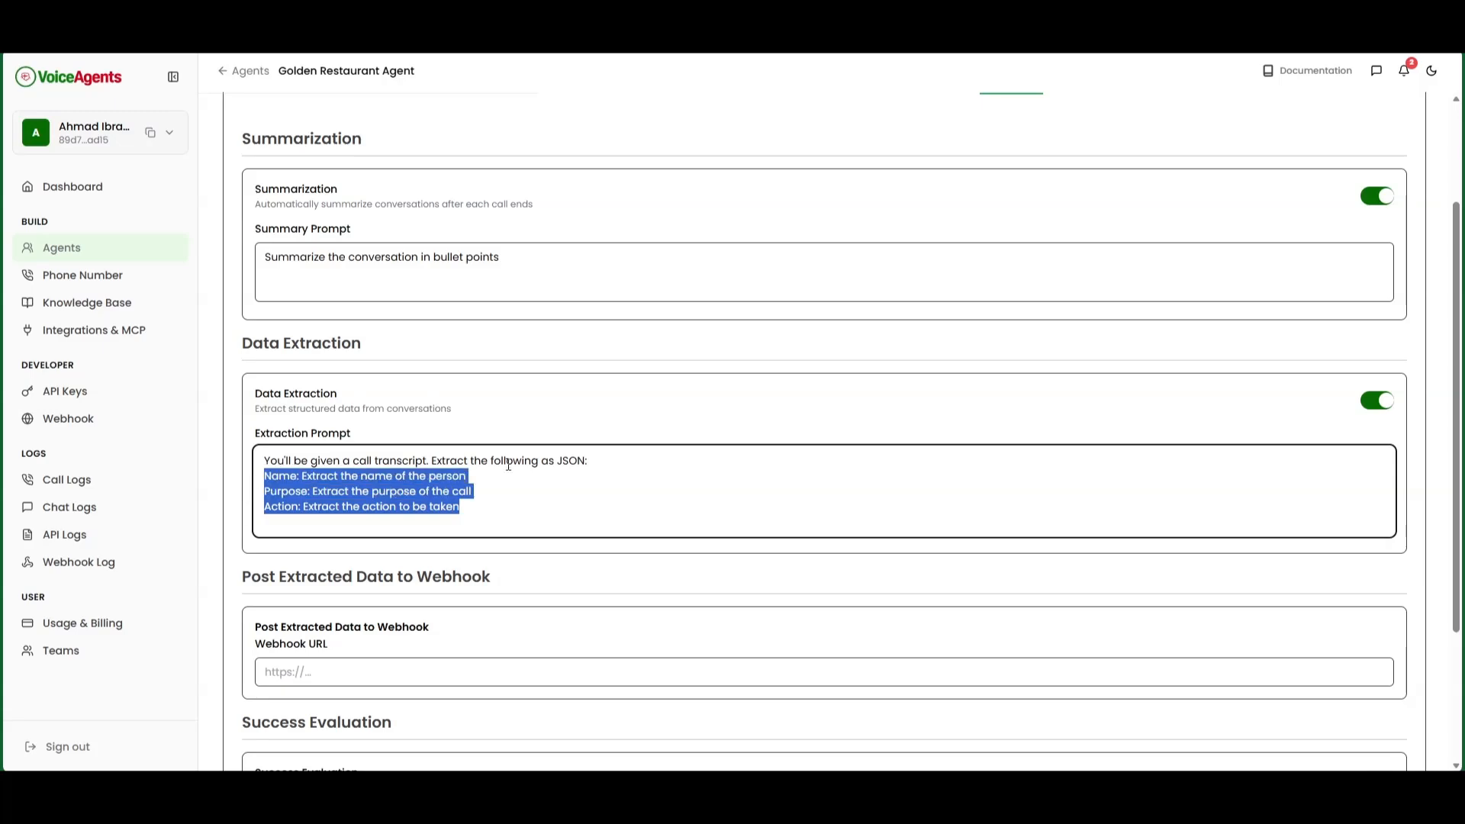
pyautogui.click(510, 509)
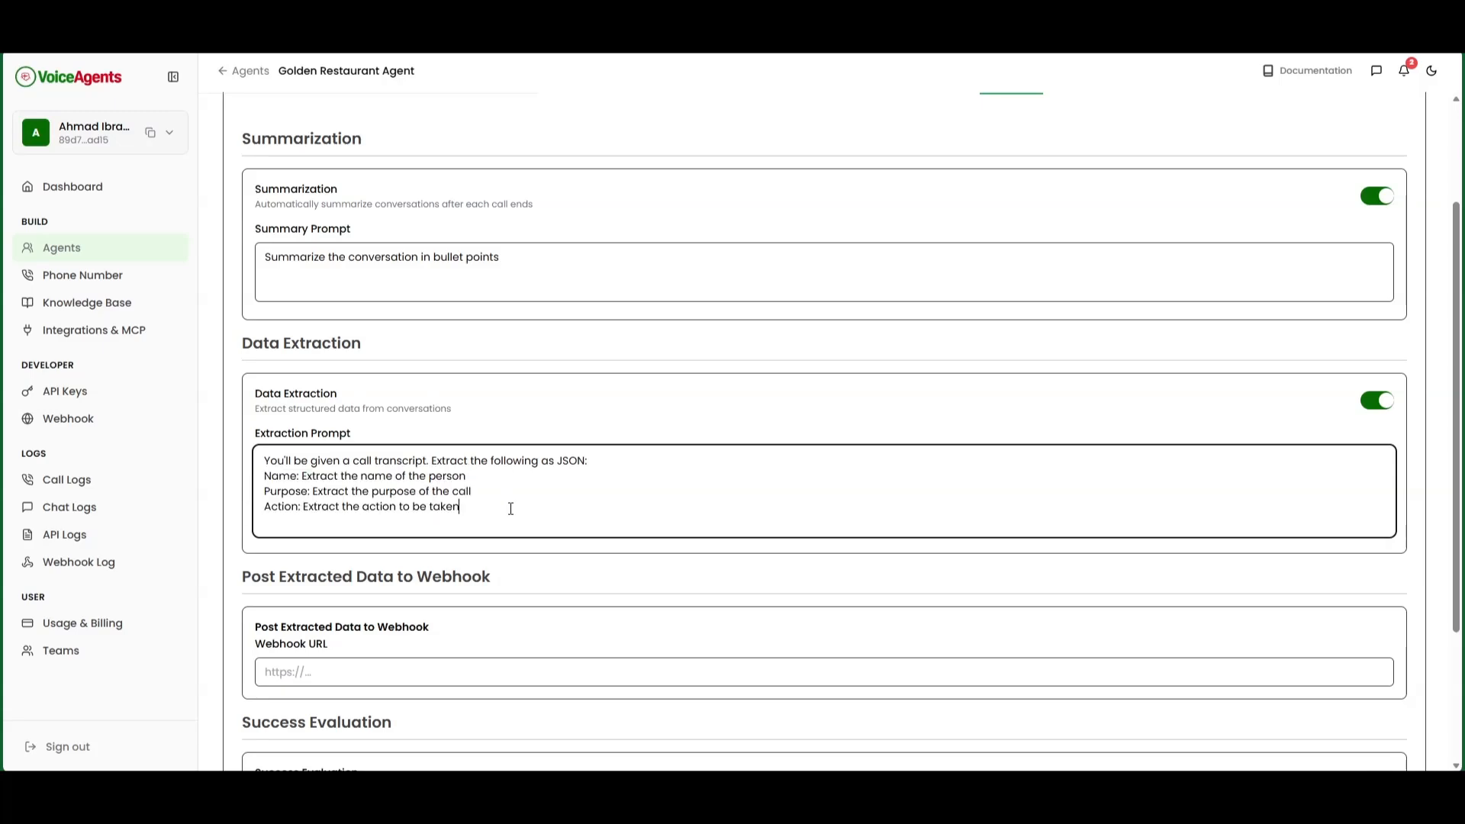
# - Look over the webhook URL option, turn on Success Evaluation and save the task settings
pyautogui.scroll(-1, 511, 509)
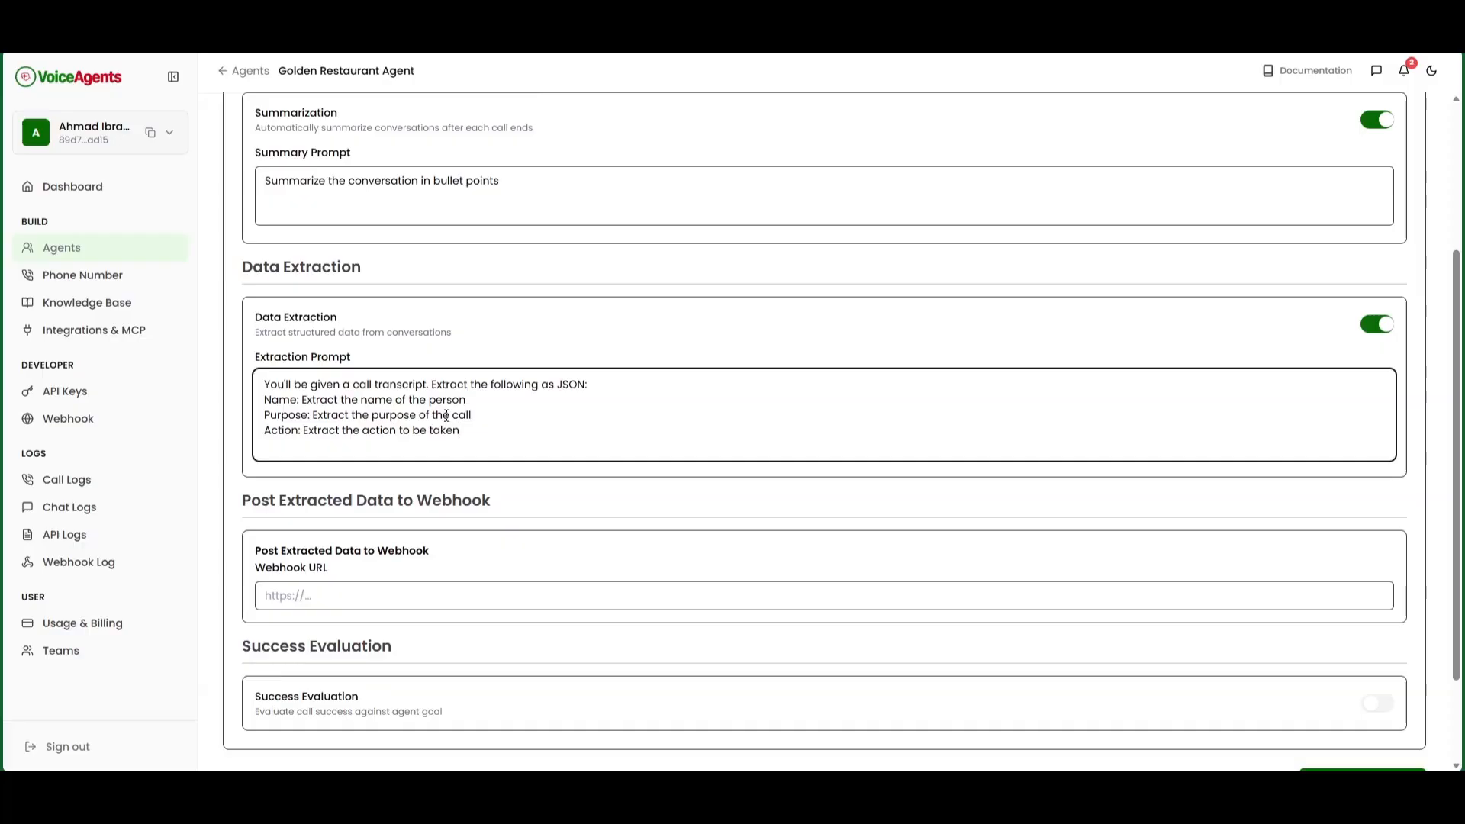
pyautogui.scroll(-1, 447, 419)
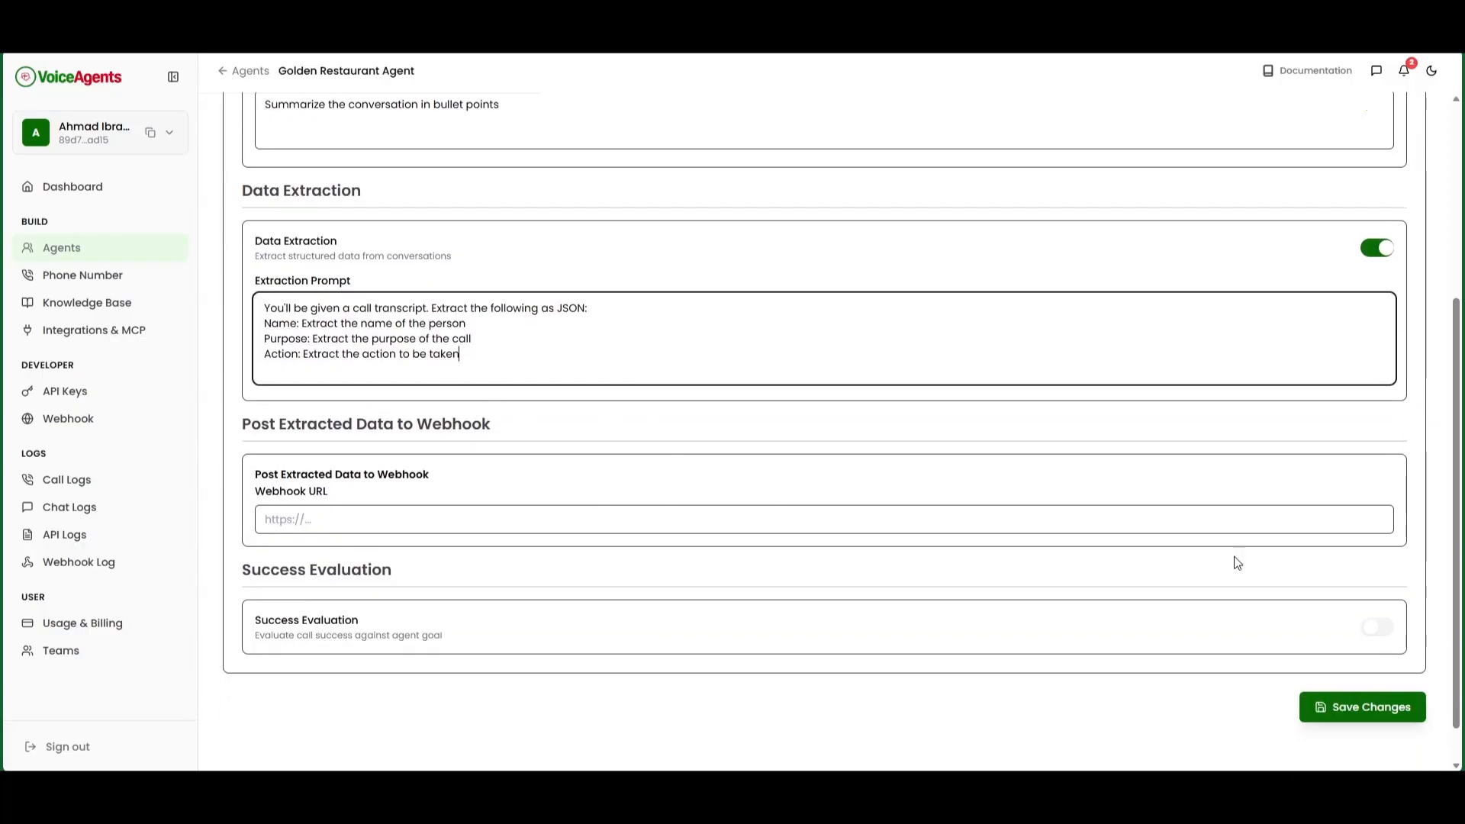
pyautogui.click(297, 522)
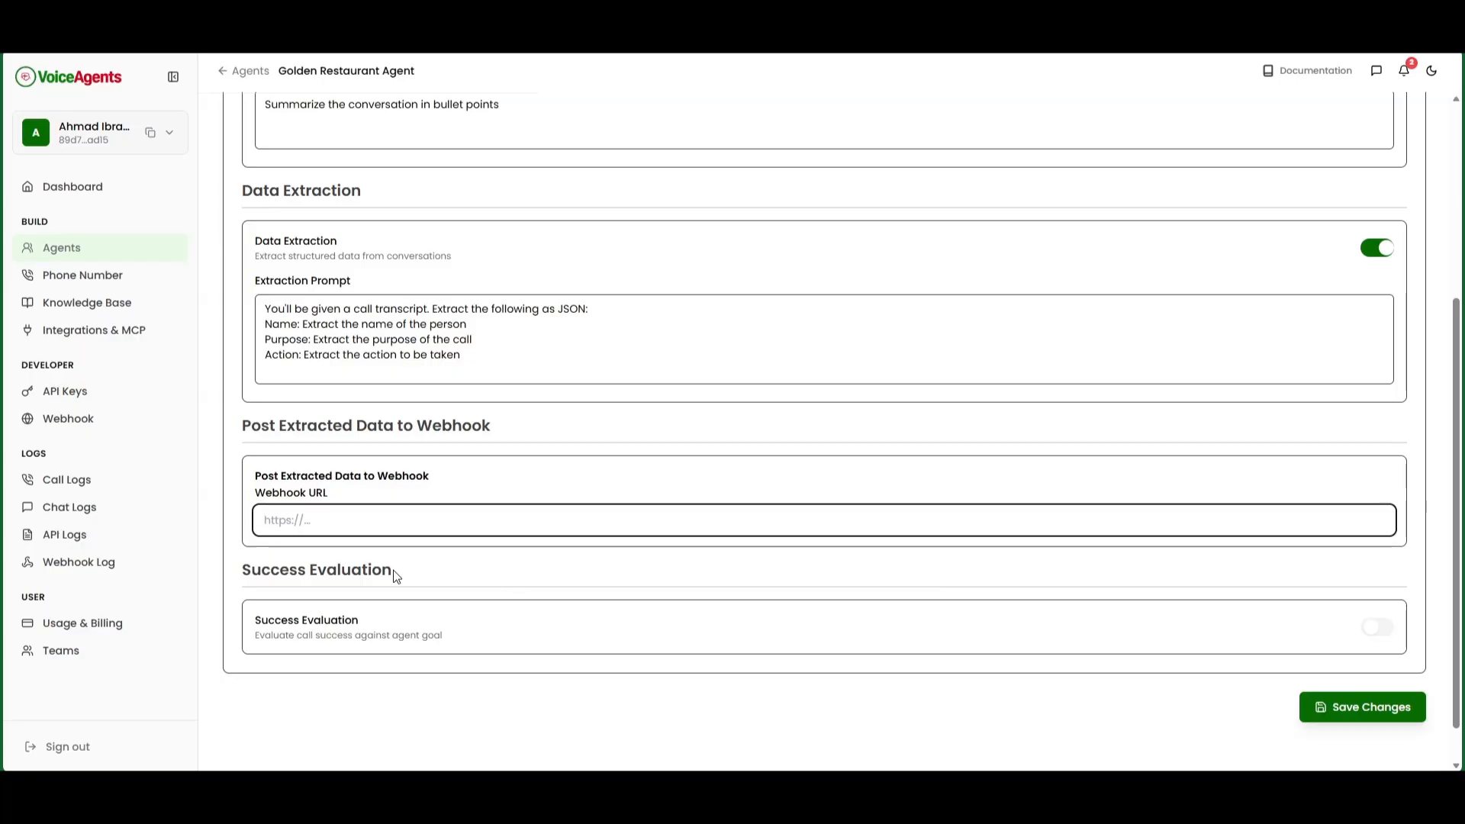
pyautogui.scroll(1, 386, 565)
pyautogui.scroll(5, 386, 551)
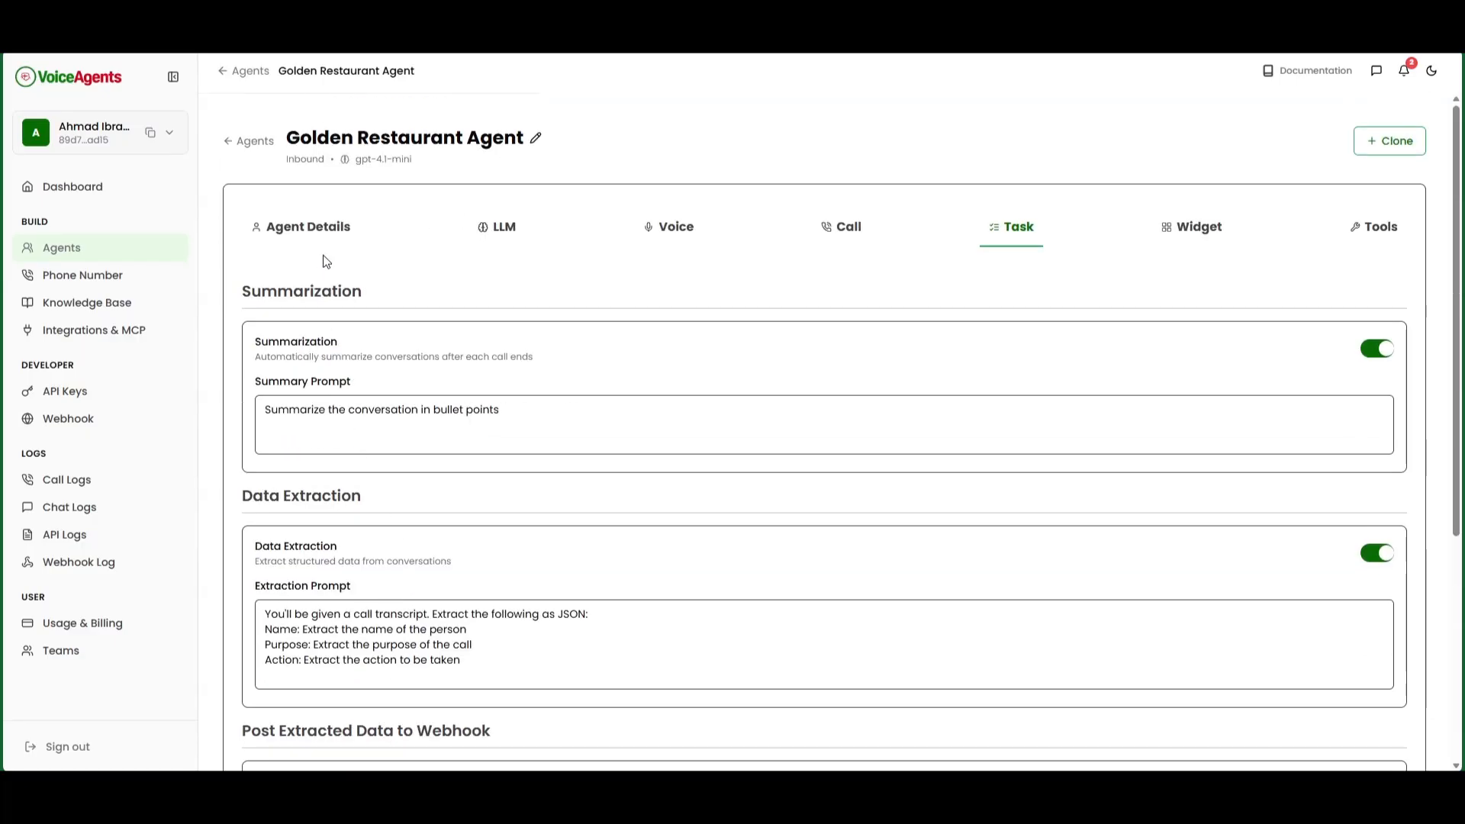
pyautogui.scroll(-5, 370, 395)
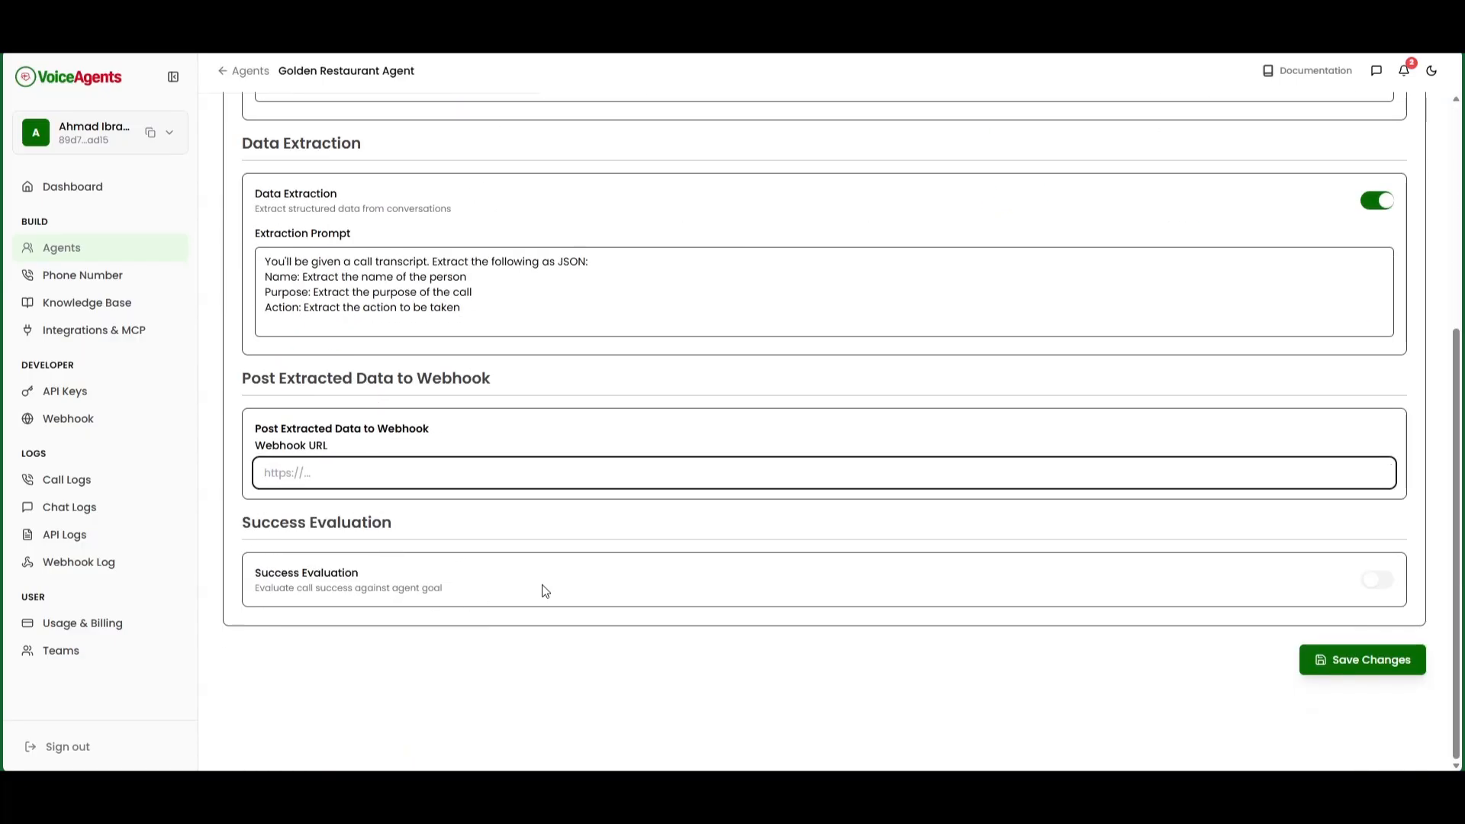
pyautogui.click(1368, 586)
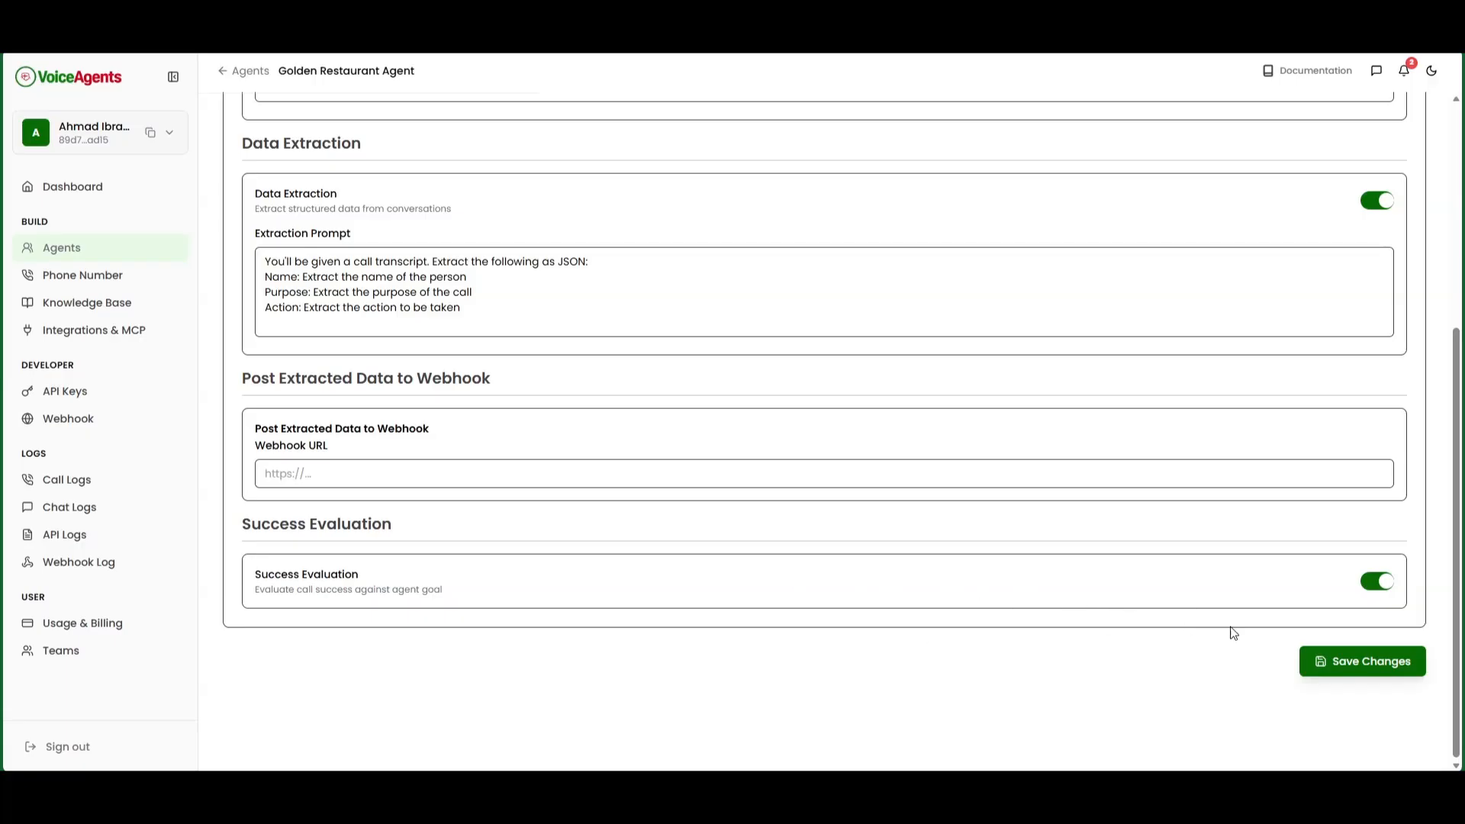
pyautogui.click(1385, 678)
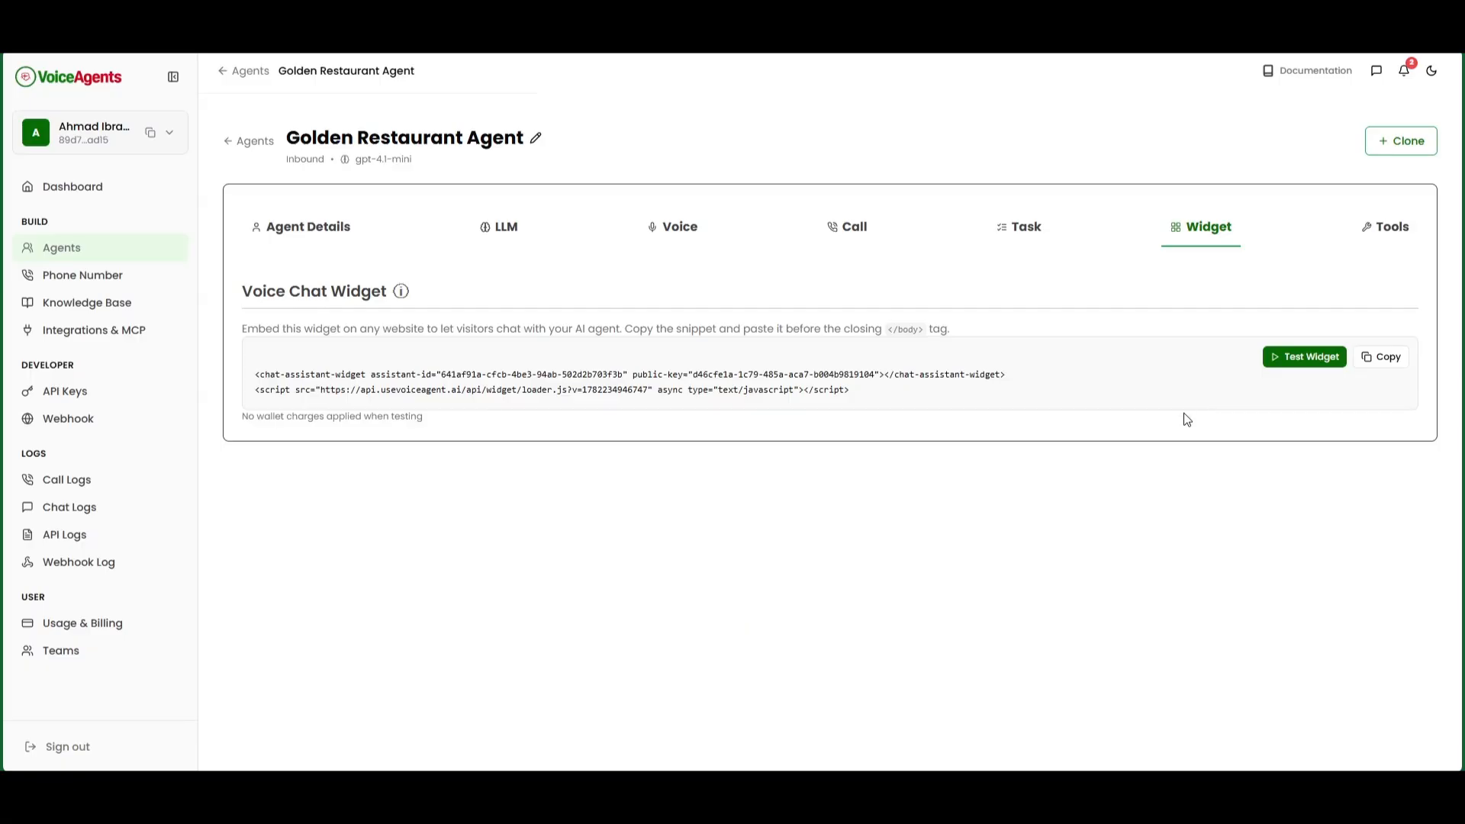
# - Launch a test of the voice chat widget and place the cursor in its message field
pyautogui.click(1326, 360)
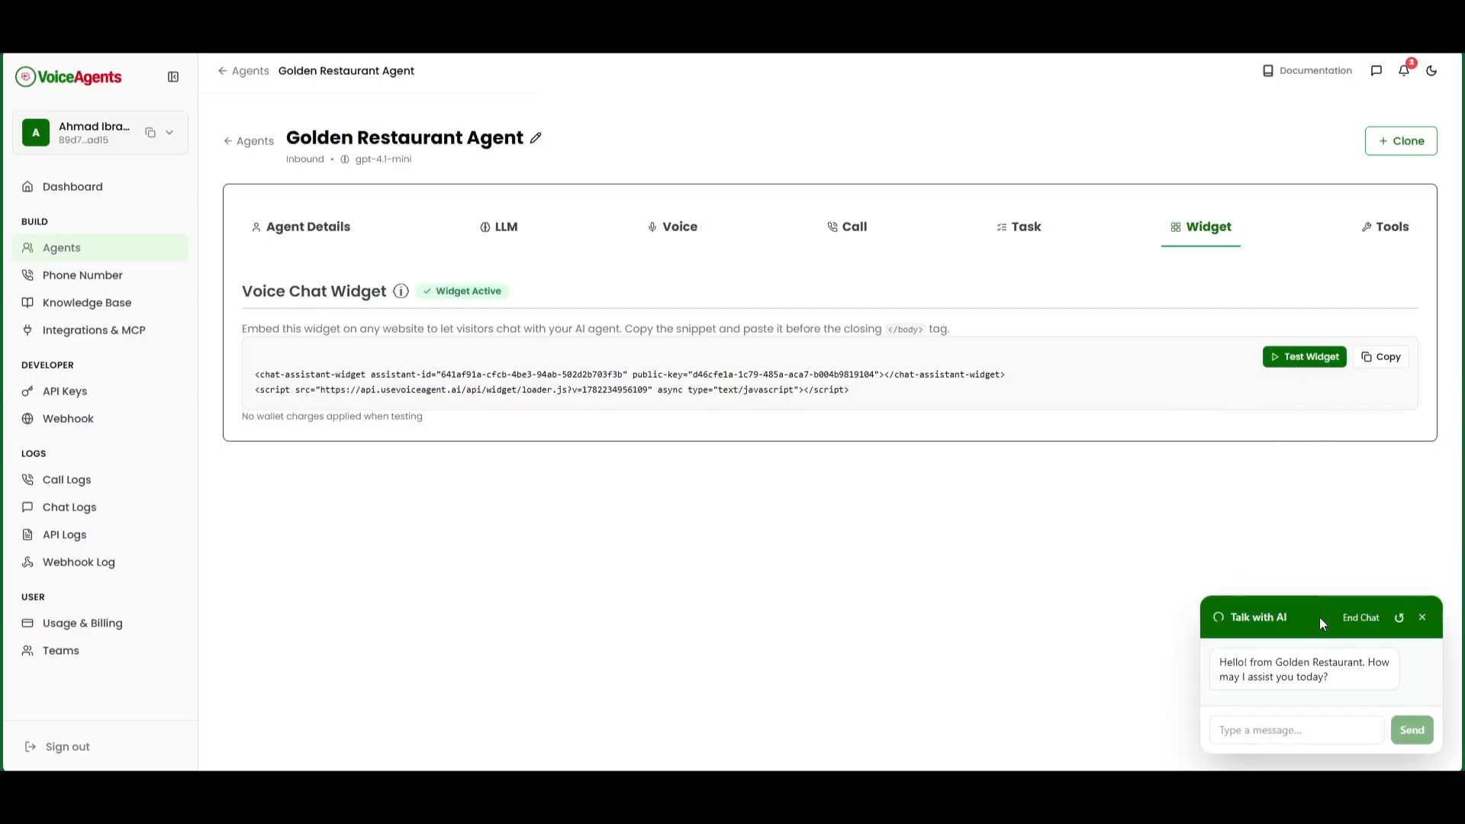
pyautogui.click(1304, 726)
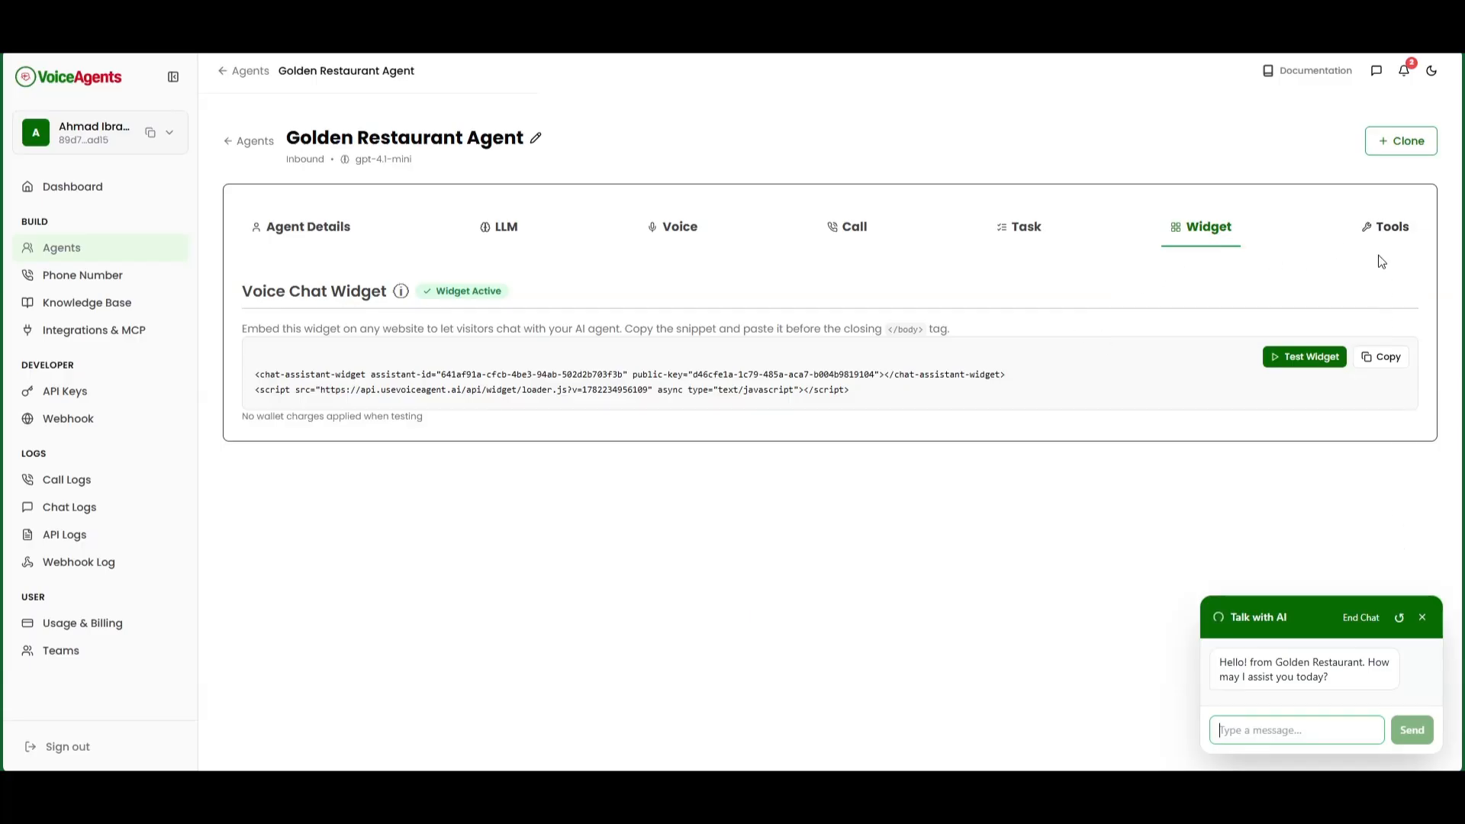
# - Go to the agent's tool integrations and finish the setup without linking an MCP server
pyautogui.click(1378, 227)
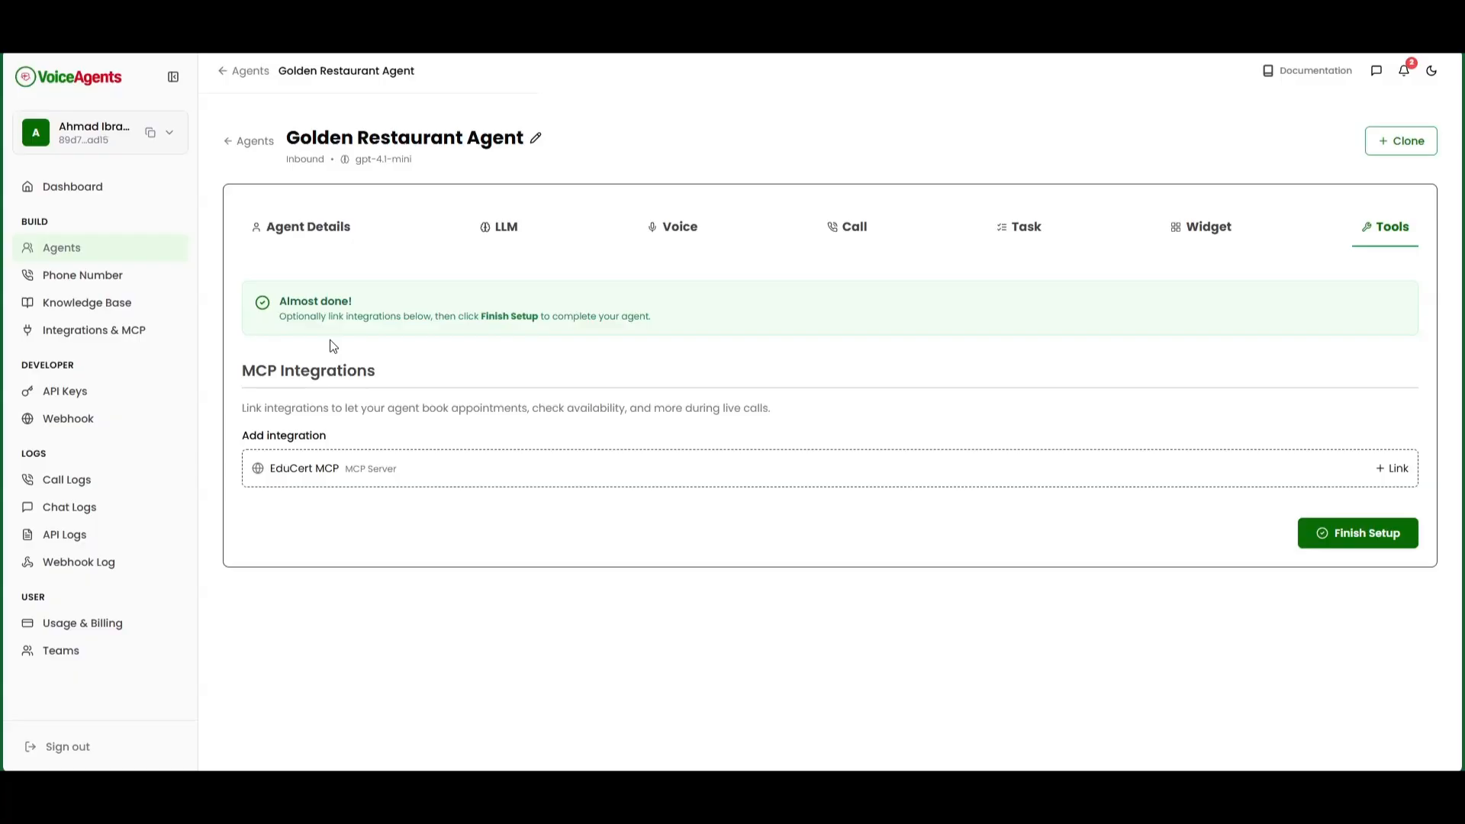
pyautogui.click(1366, 546)
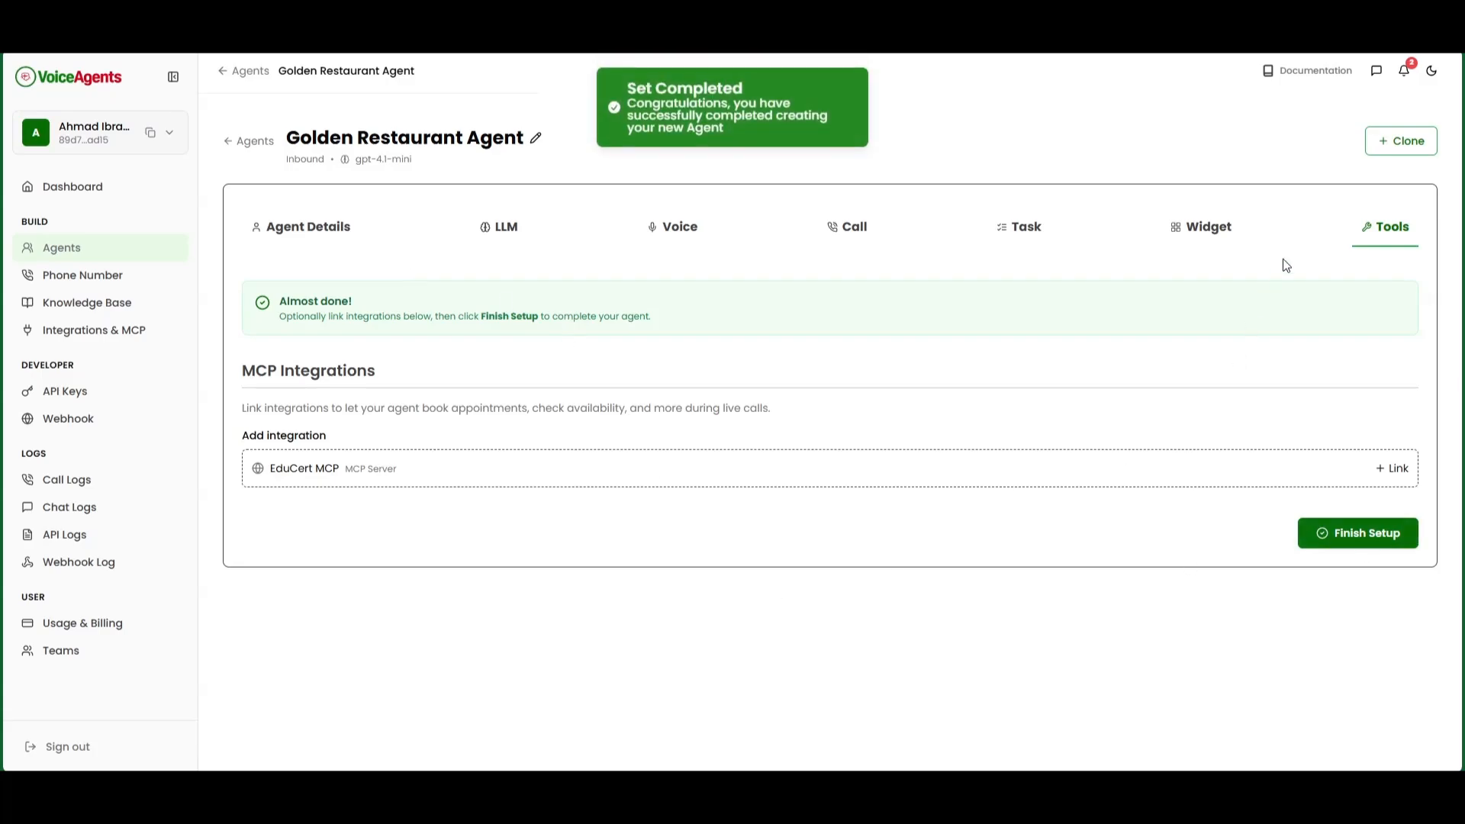